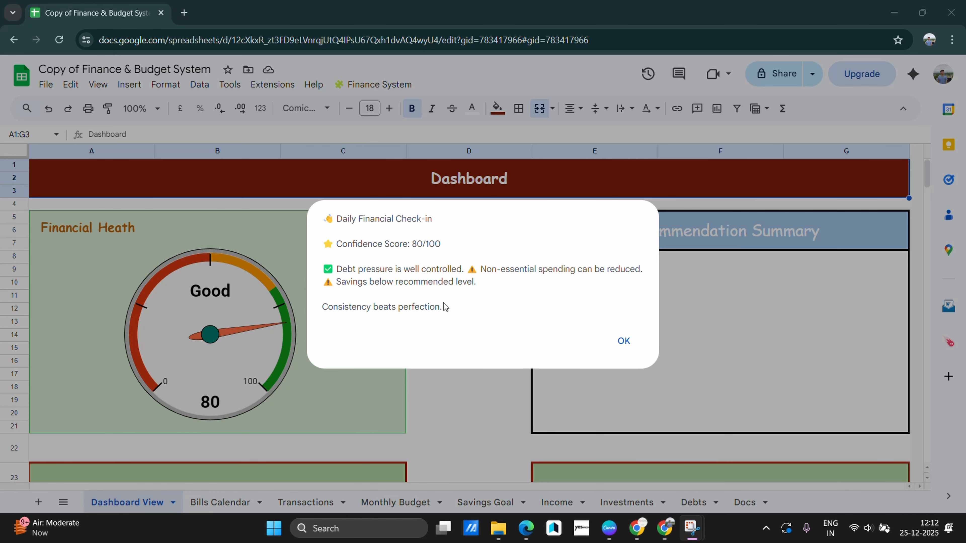
Dismiss the daily check-in, scroll through the Dashboard View sections, then go to the Bills Calendar
click(623, 342)
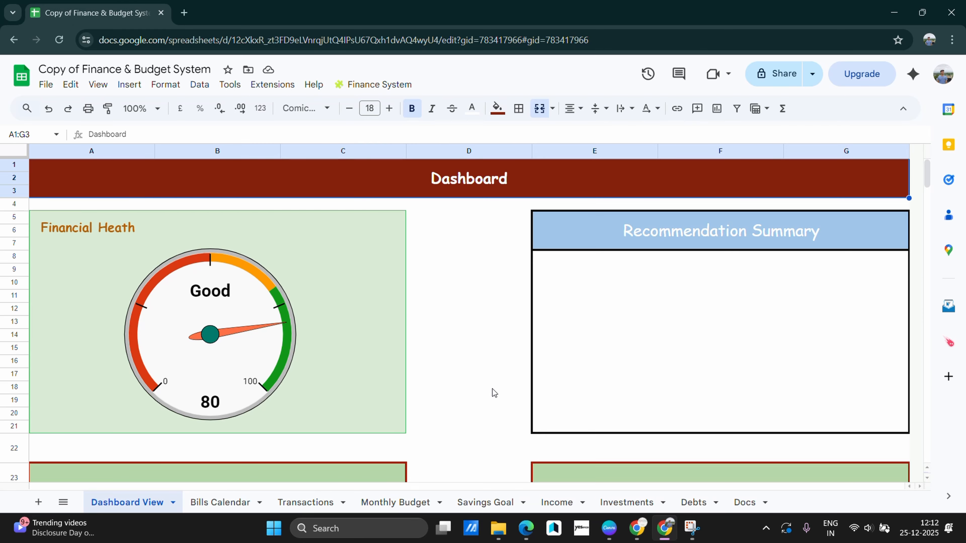
scroll(492, 389, down, 5)
scroll(492, 389, down, 15)
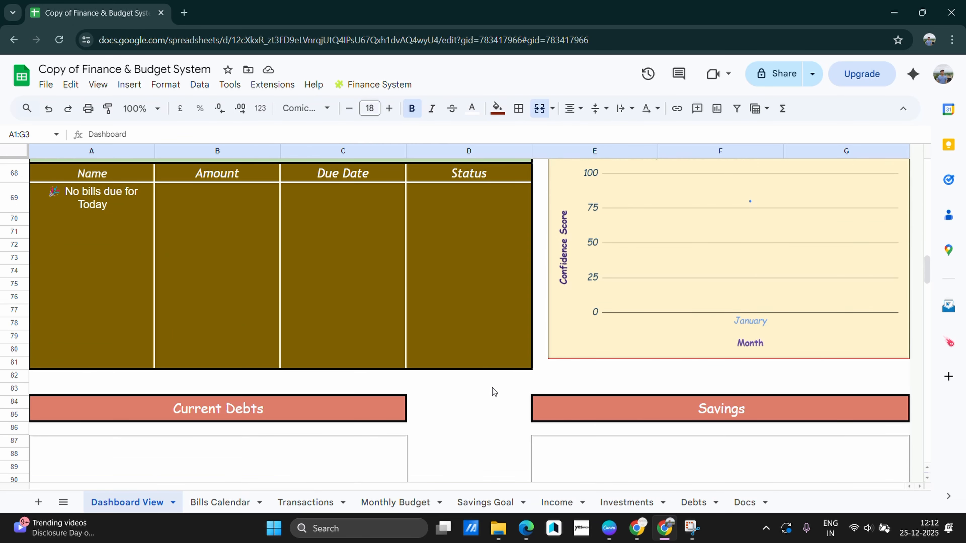
scroll(492, 388, down, 15)
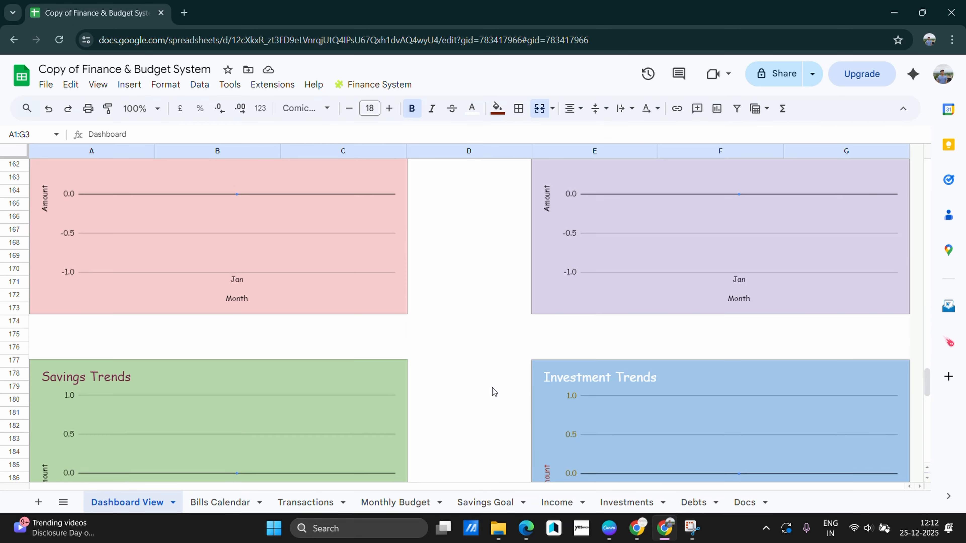
scroll(492, 388, up, 15)
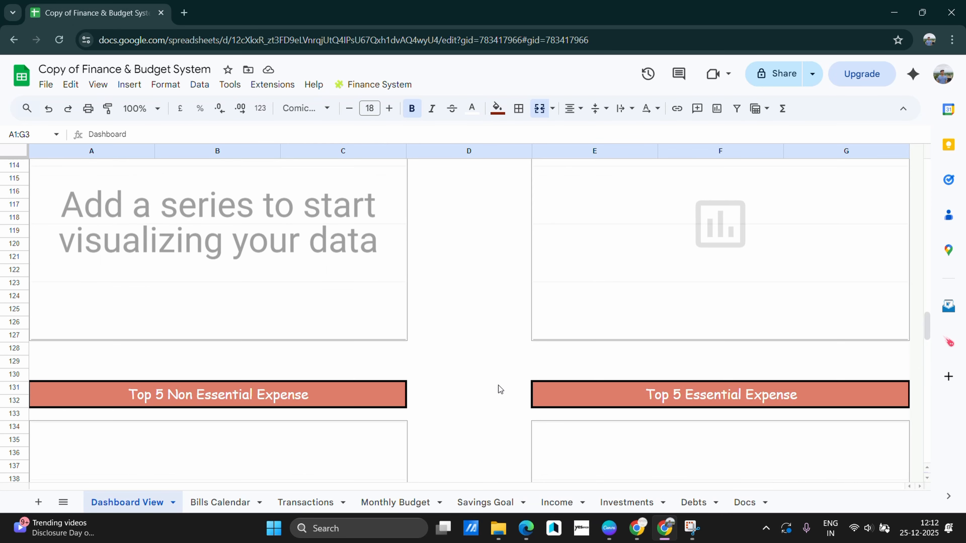
scroll(499, 385, up, 13)
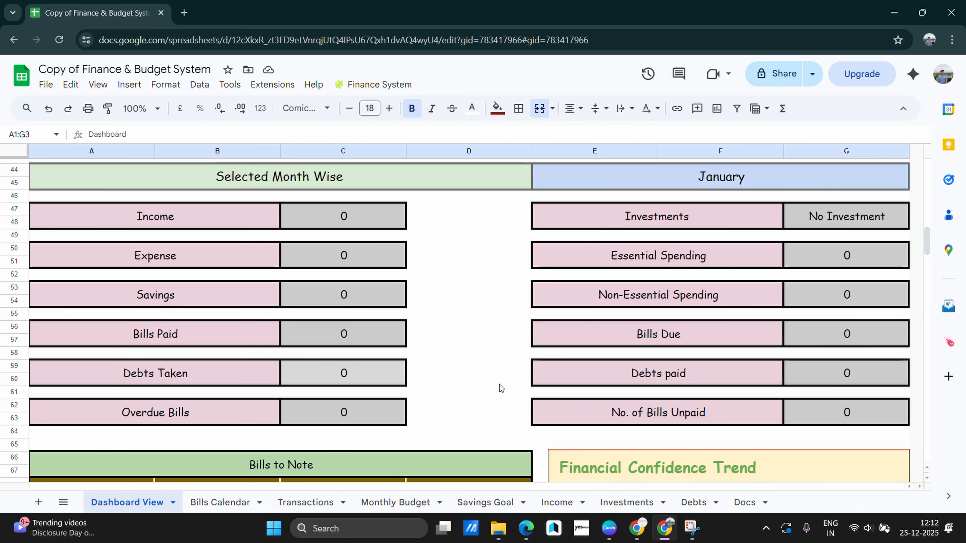
scroll(500, 384, up, 3)
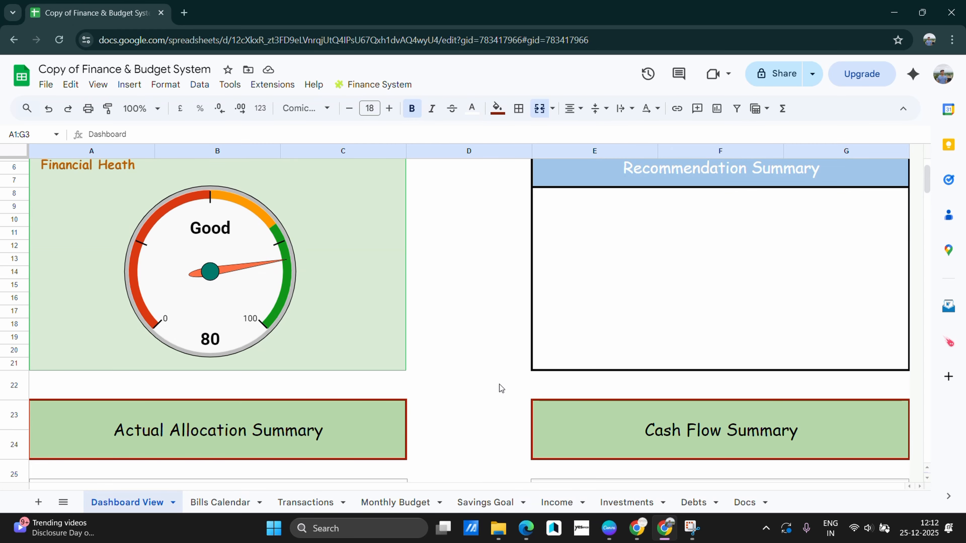
scroll(500, 385, down, 12)
scroll(500, 386, down, 18)
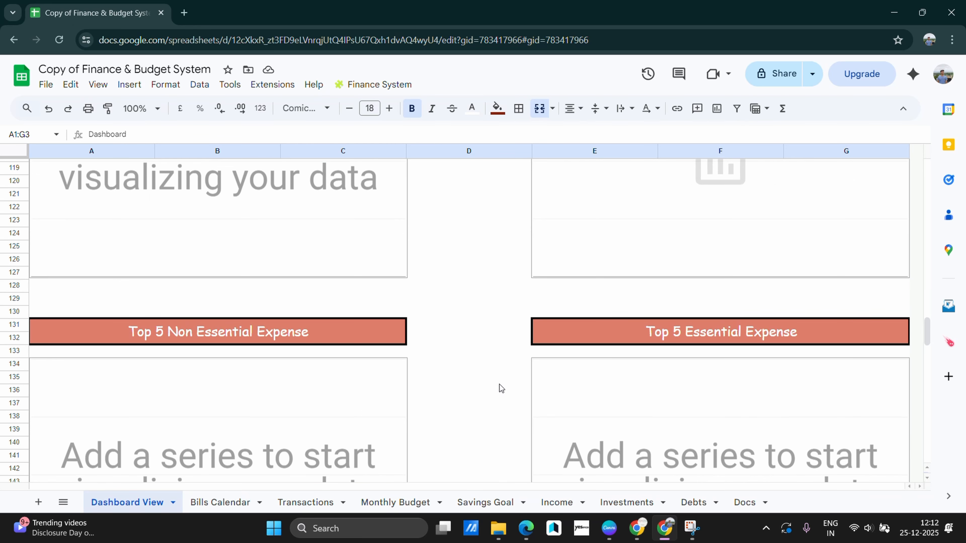
click(220, 503)
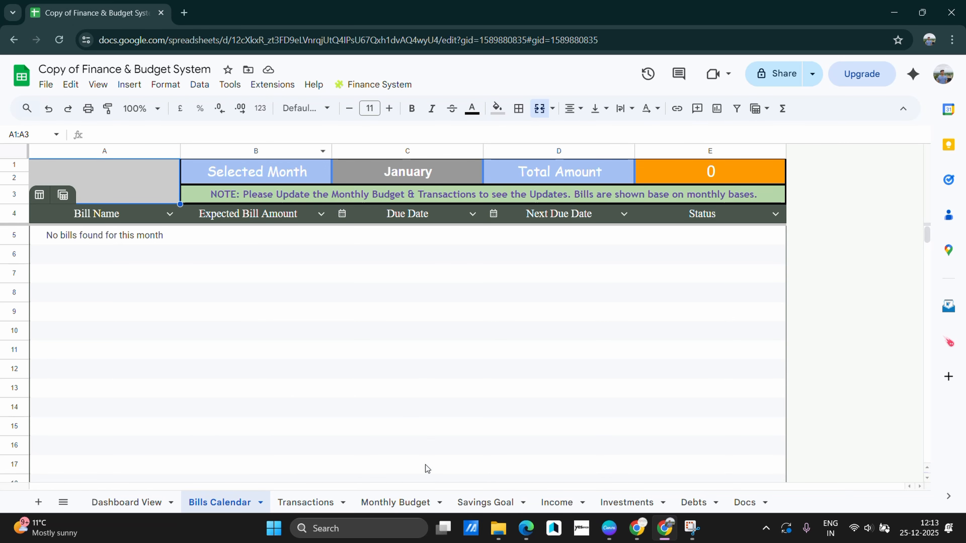
Browse the Monthly Budget and Bills Calendar sheets, ending on the empty Transactions sheet
click(412, 503)
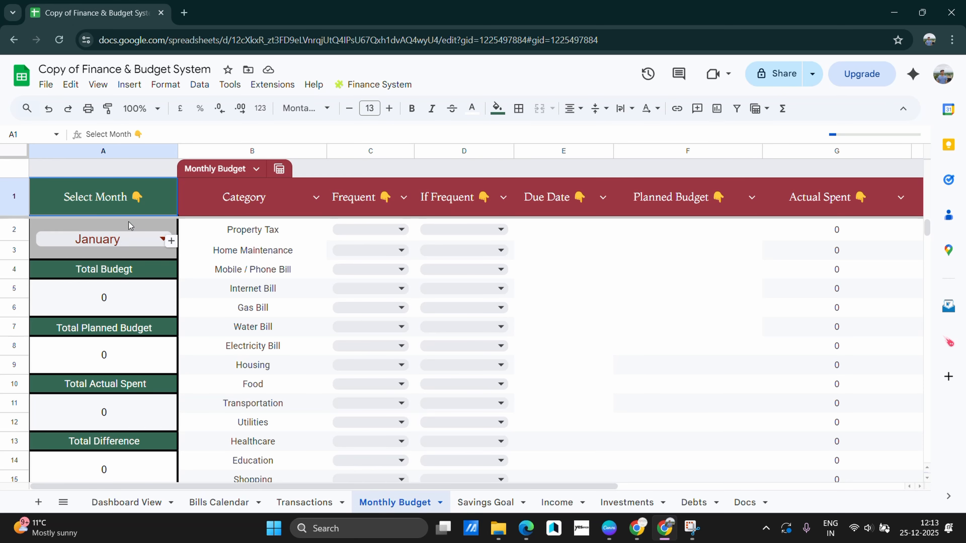
click(253, 507)
click(311, 508)
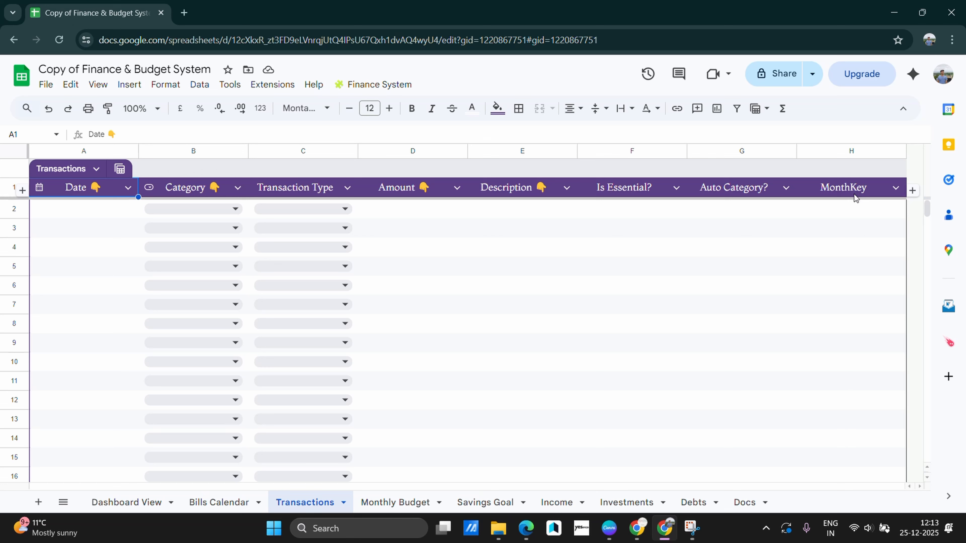
click(112, 212)
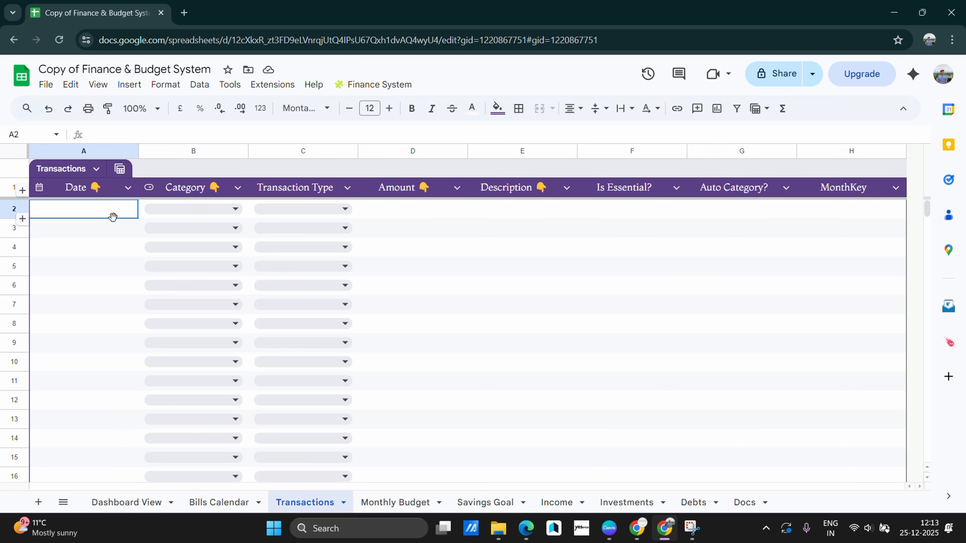
click(99, 189)
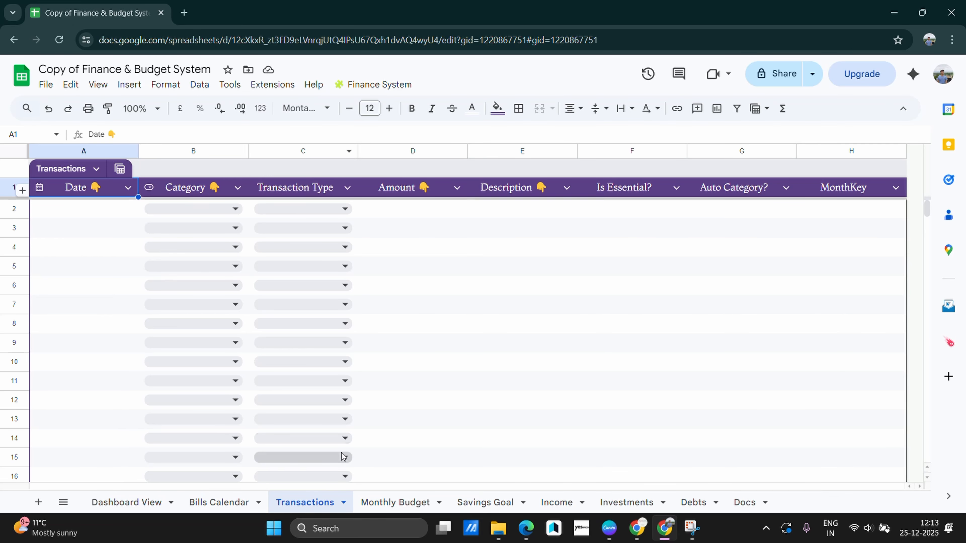
click(217, 508)
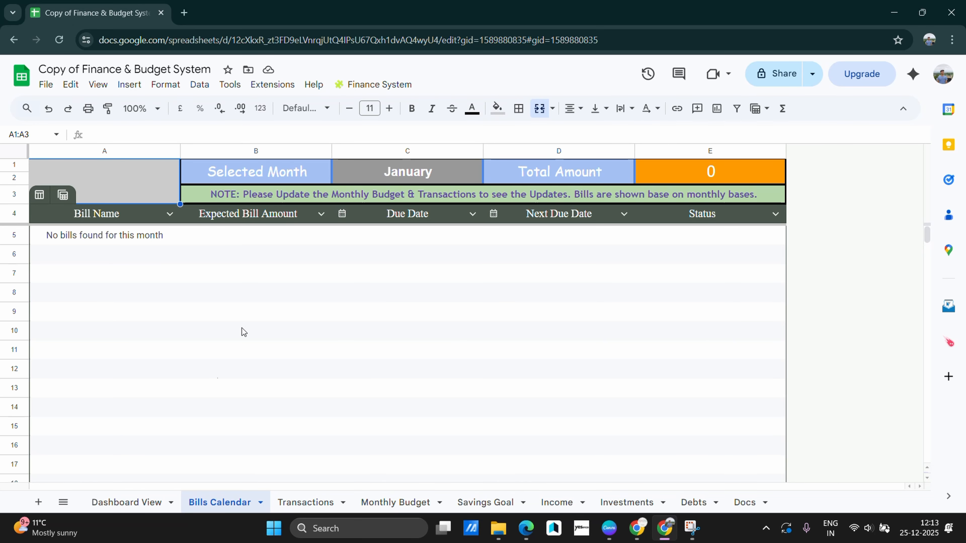
click(301, 505)
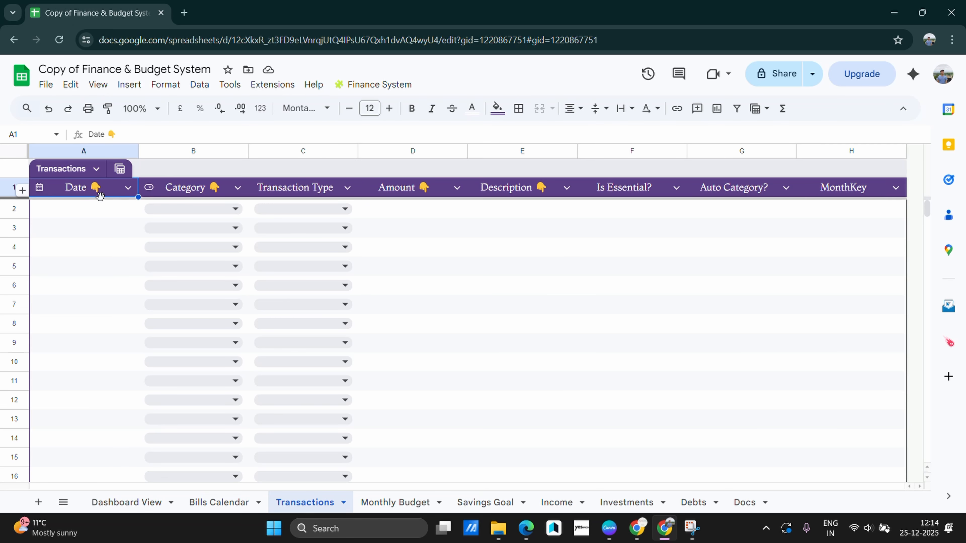
Enter a 26/12/2025 Internet Bill expense of 500 in Transactions row 2
click(110, 205)
double_click(110, 205)
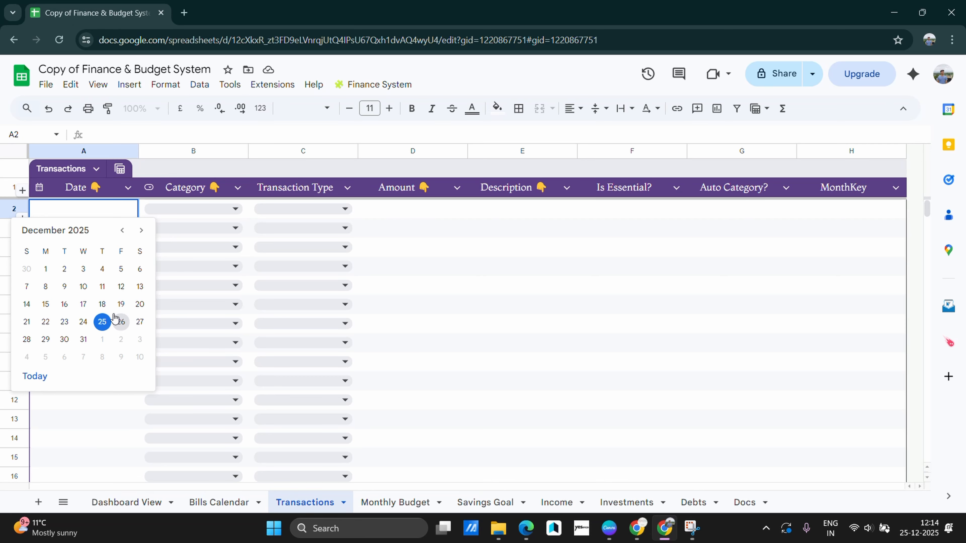
click(121, 321)
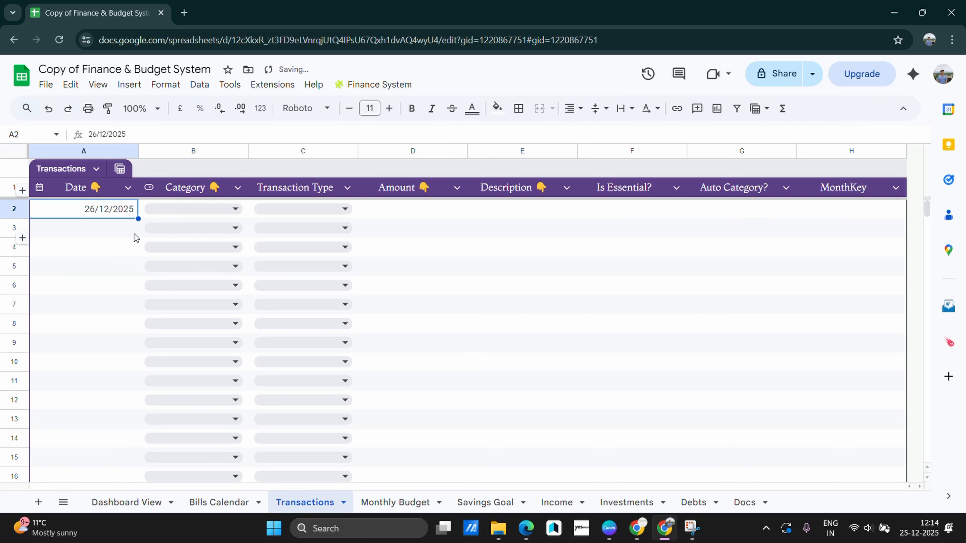
click(135, 249)
click(202, 214)
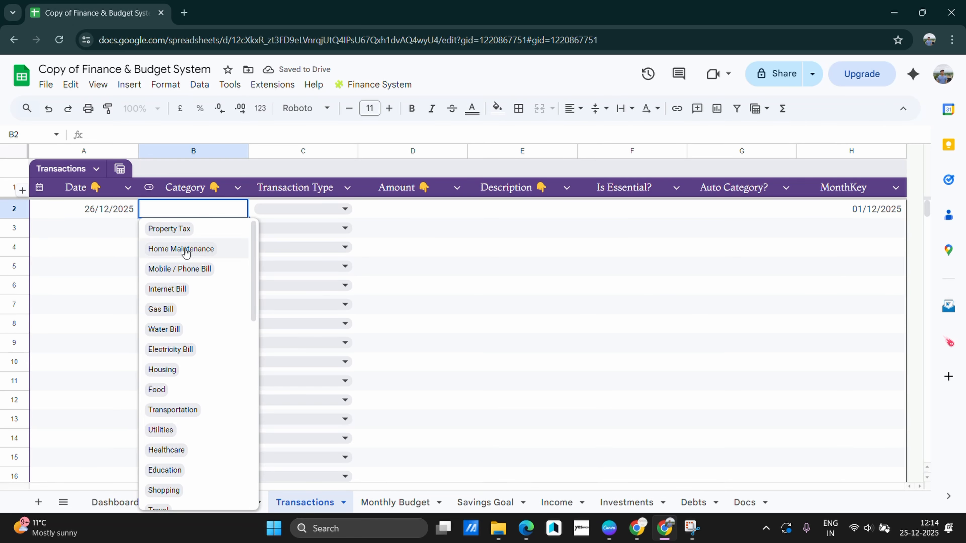
click(182, 293)
click(410, 323)
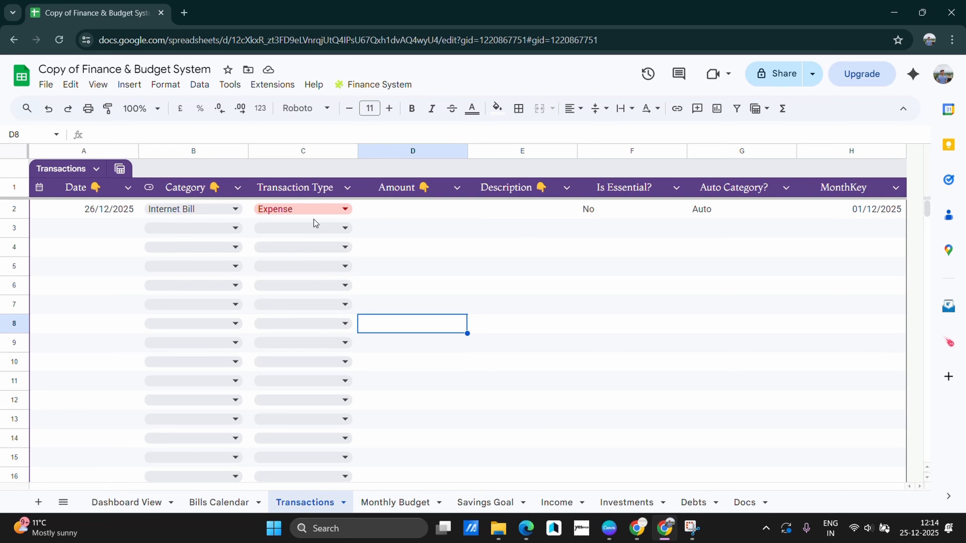
click(397, 213)
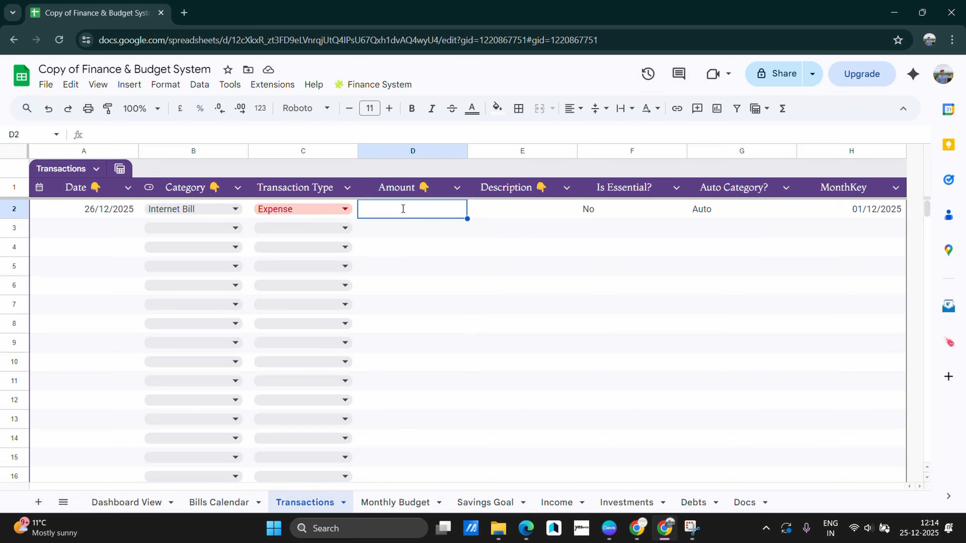
text(500)
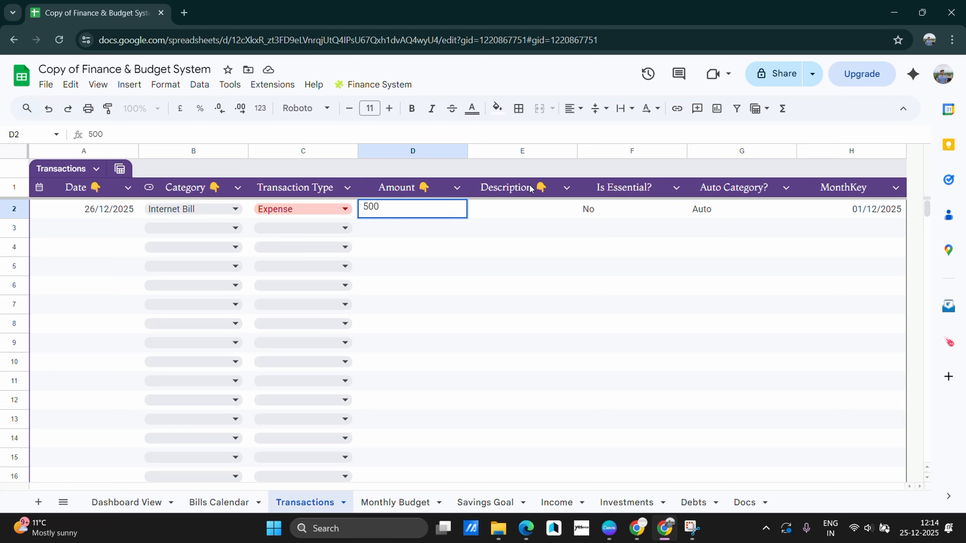
click(529, 213)
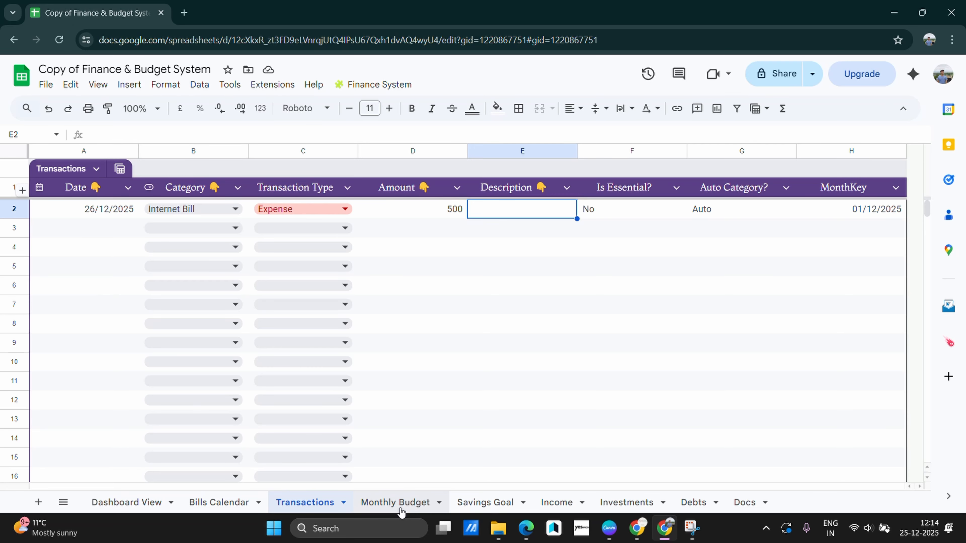
Check the Monthly Budget sheet, then return to Transactions
click(395, 502)
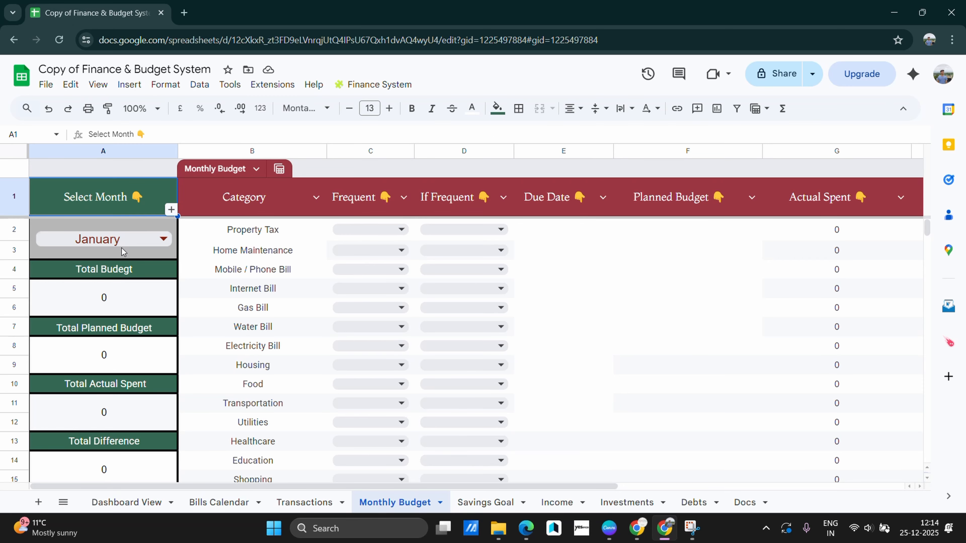
scroll(98, 283, down, 3)
scroll(99, 281, up, 3)
click(304, 503)
Set the date of Transactions row 3 to 27/12/2025
click(330, 228)
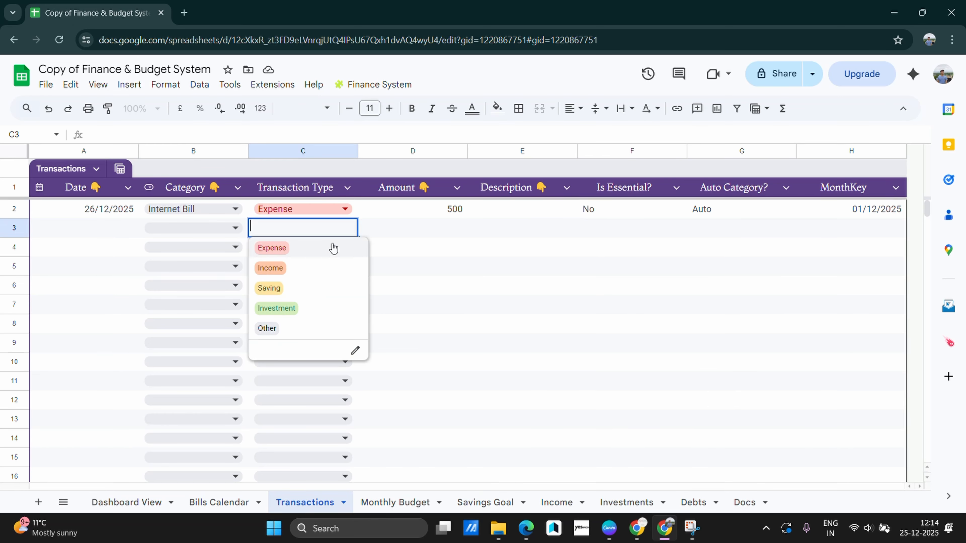
click(104, 226)
double_click(104, 226)
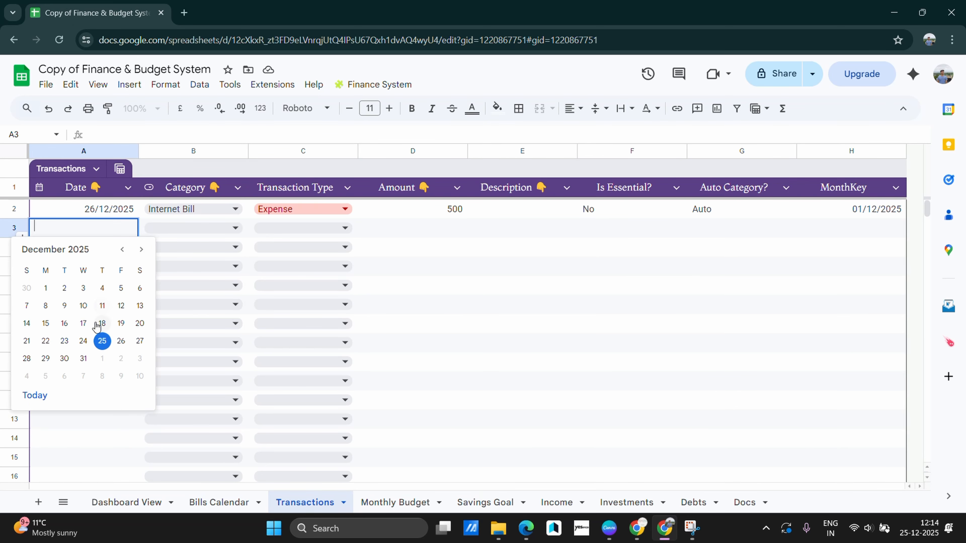
click(140, 340)
Make row 3 a Salary income with an amount of 5000
click(185, 229)
click(187, 229)
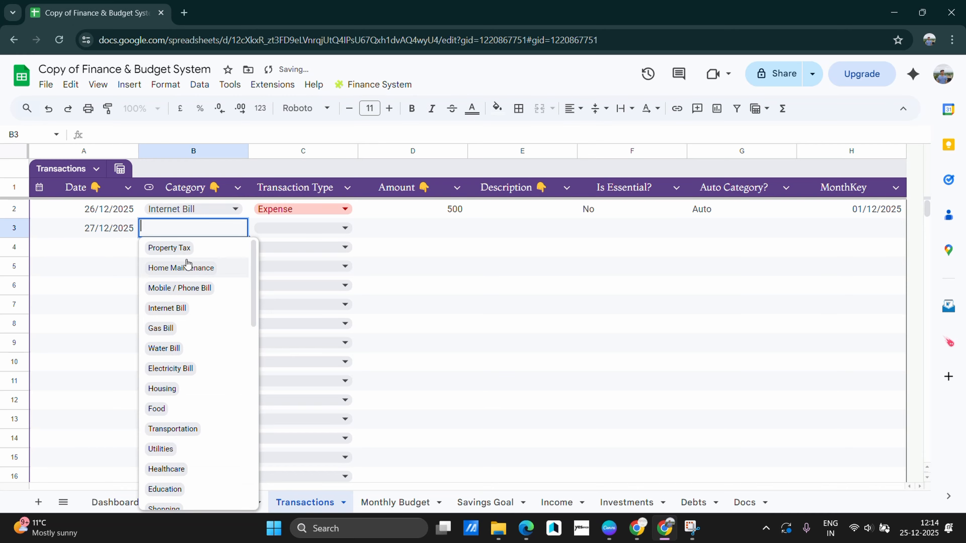
scroll(194, 323, down, 10)
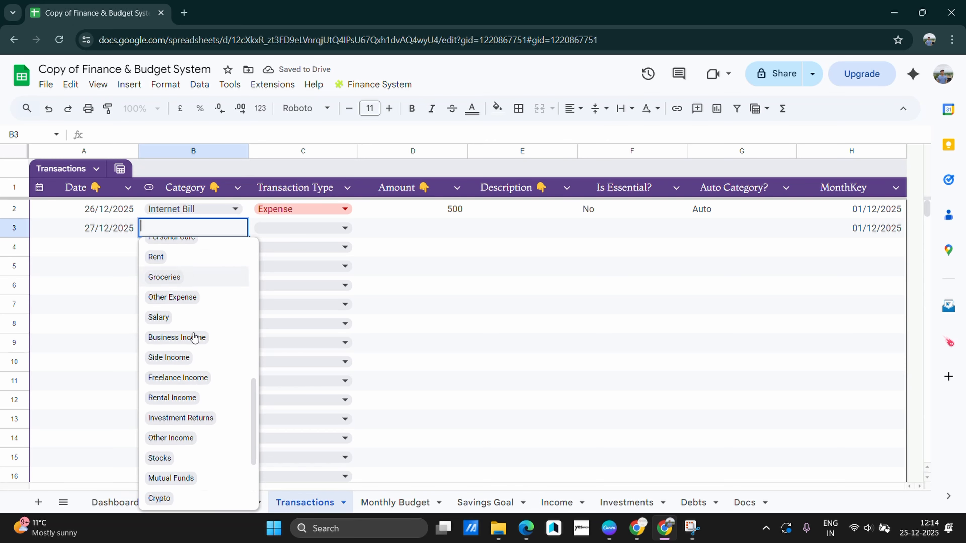
scroll(194, 337, down, 5)
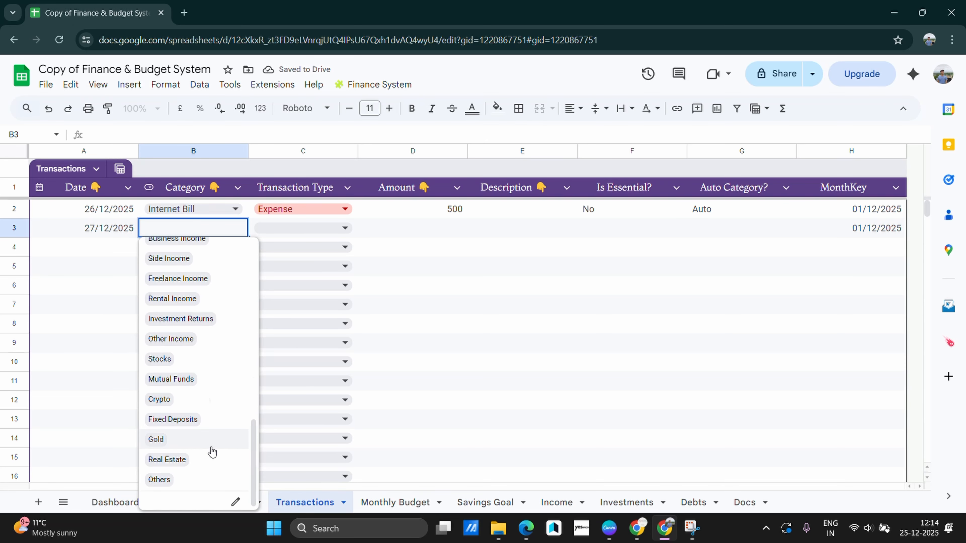
scroll(212, 452, up, 3)
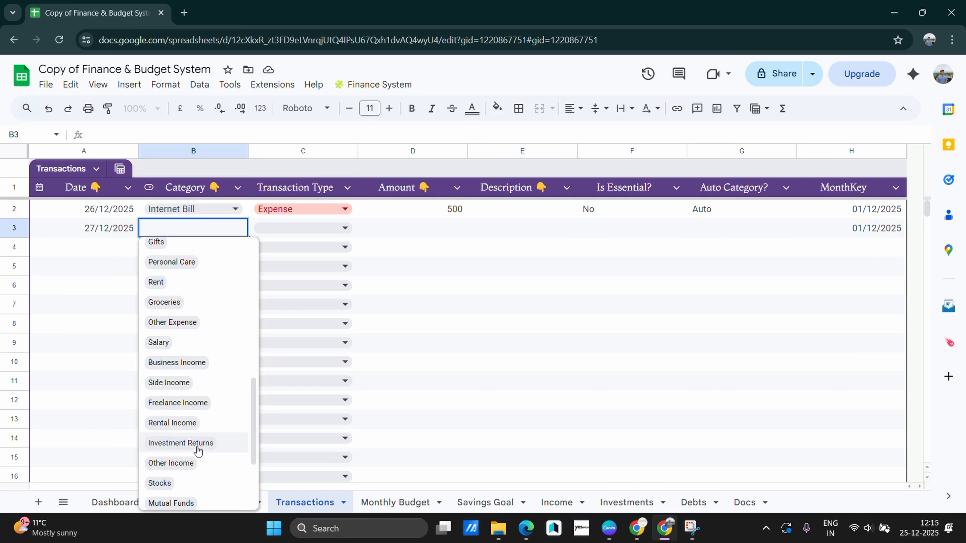
click(158, 351)
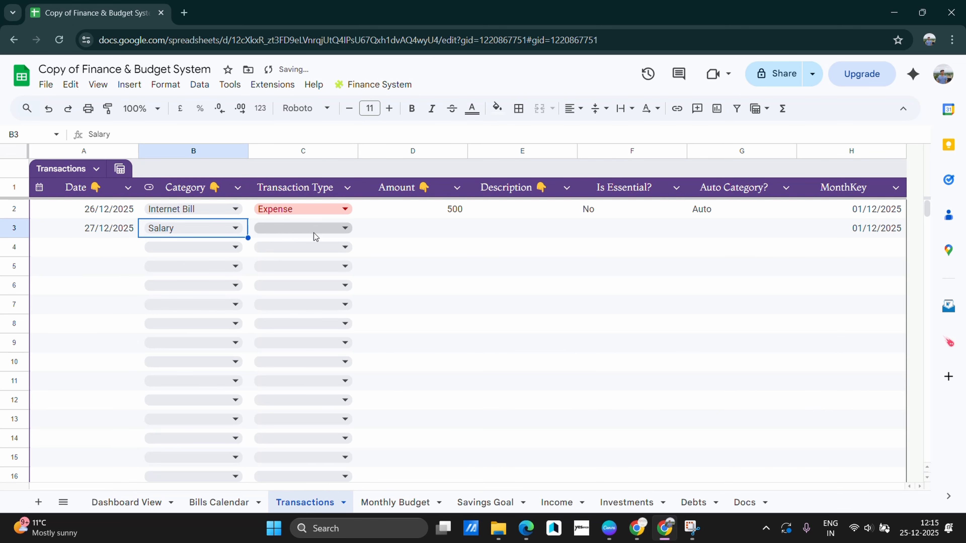
click(437, 304)
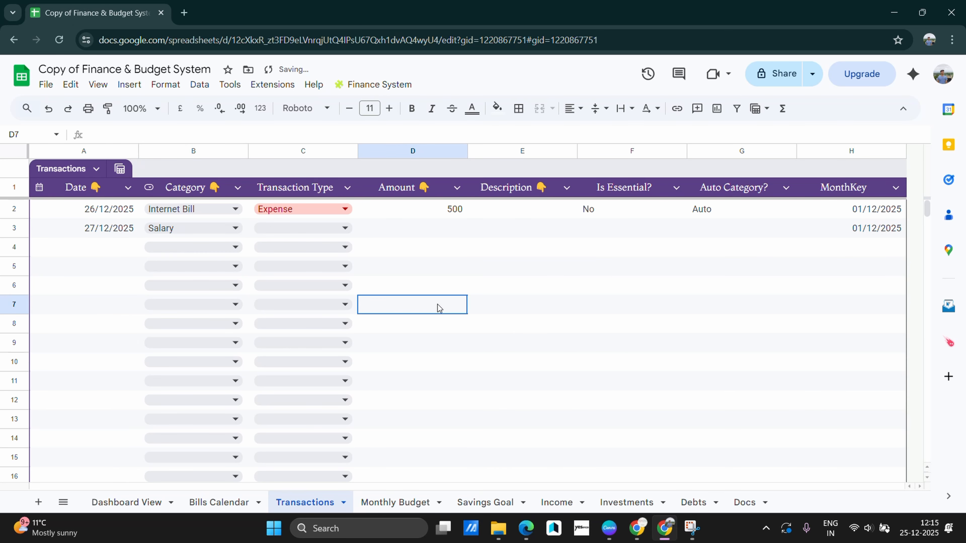
click(456, 229)
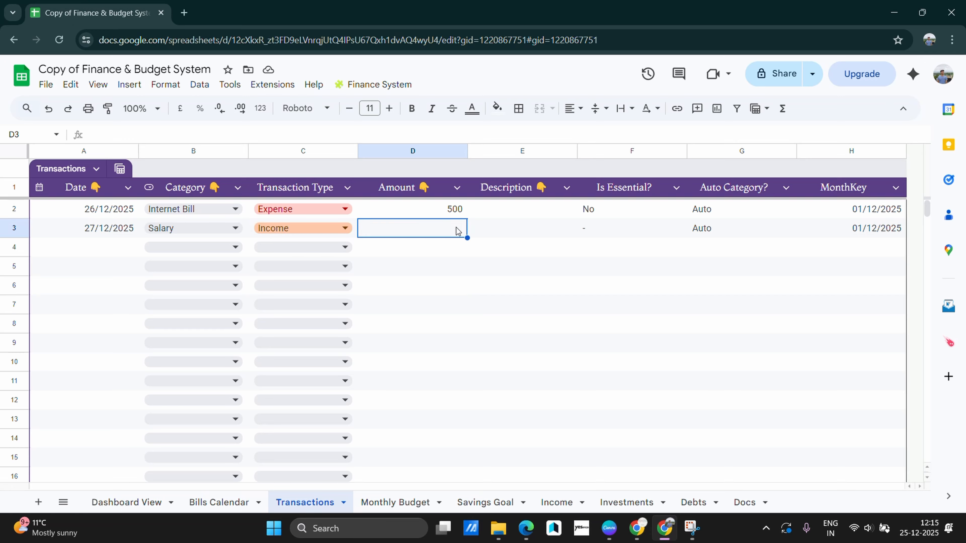
text(5000)
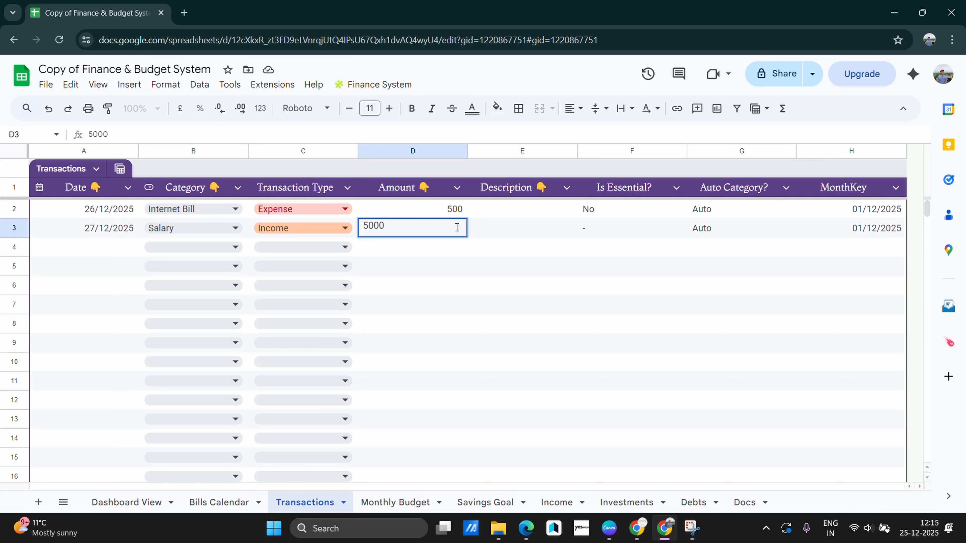
click(470, 286)
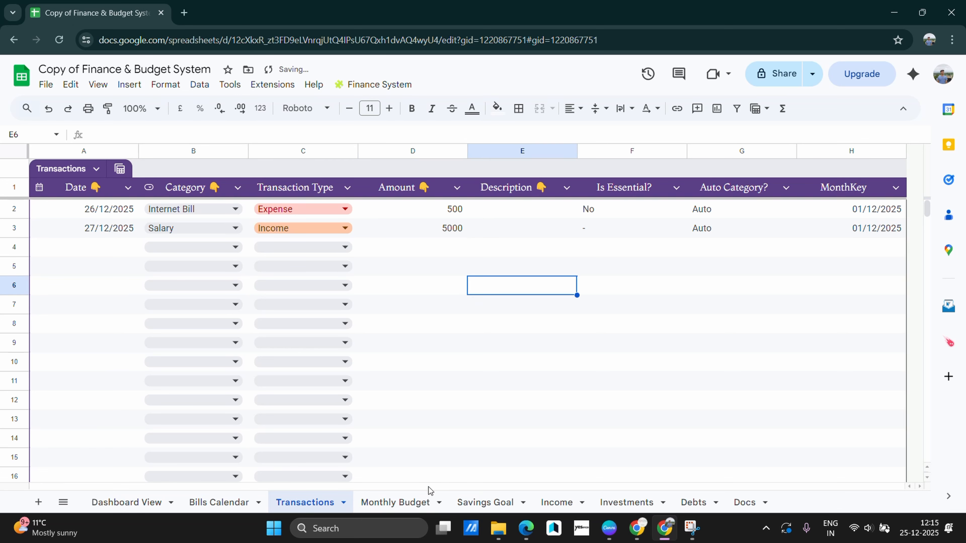
click(418, 503)
Choose December as the Monthly Budget's selected month
click(152, 291)
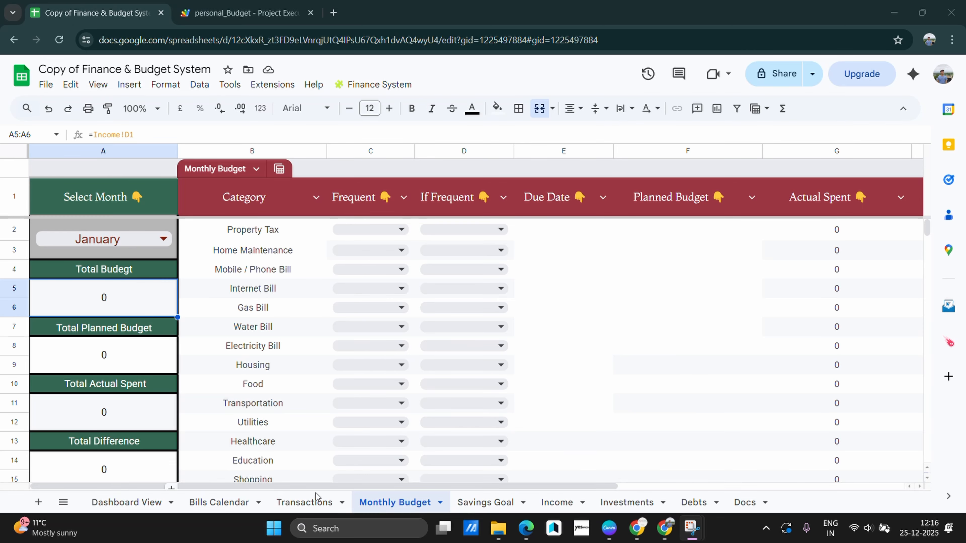
click(301, 513)
click(303, 503)
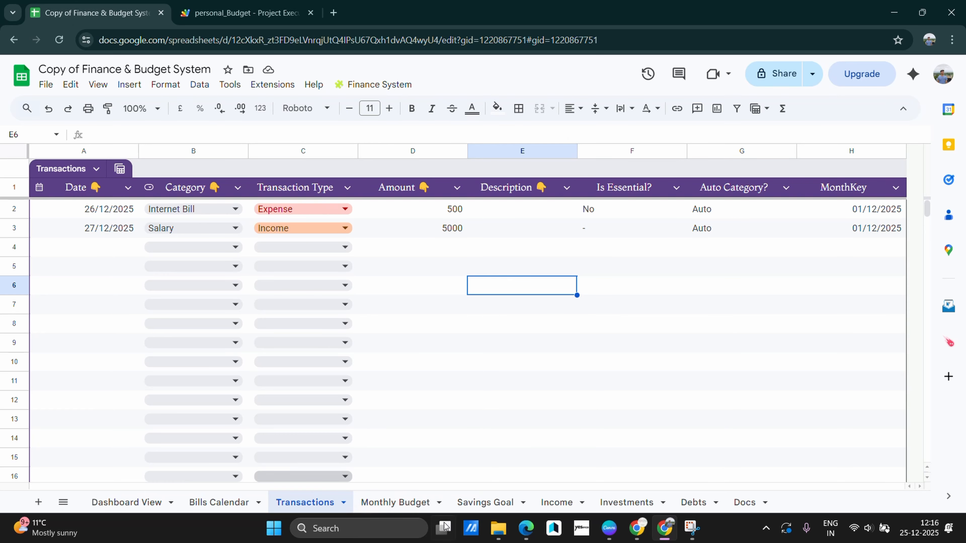
click(403, 503)
double_click(107, 240)
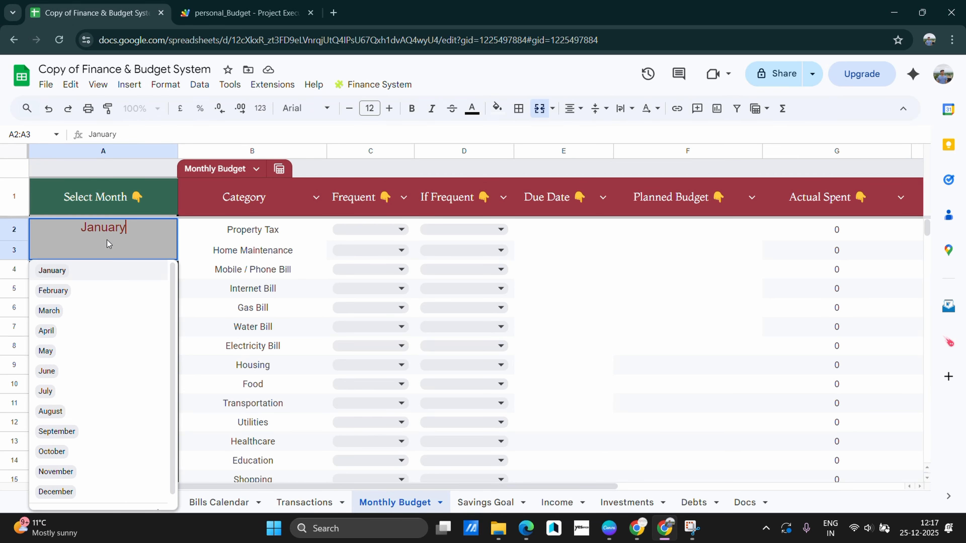
scroll(82, 438, down, 1)
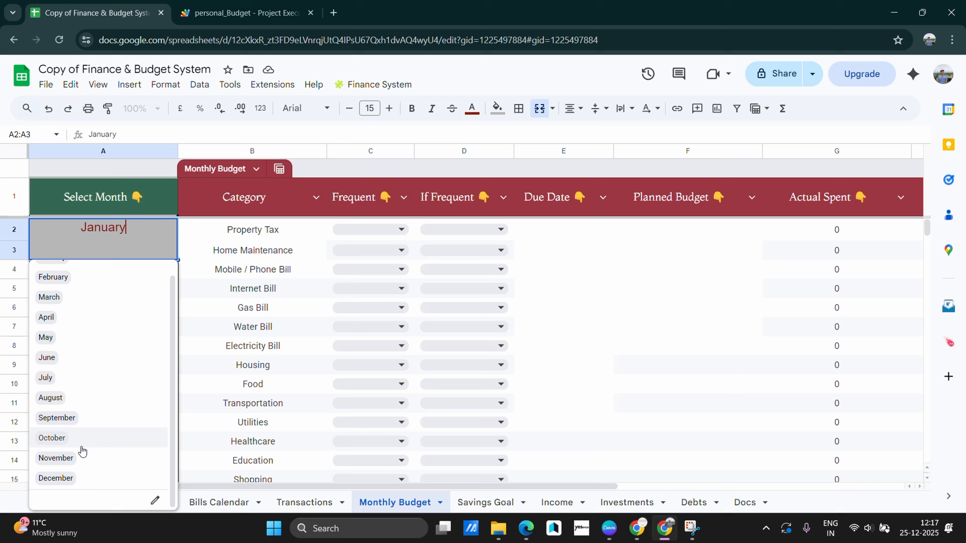
click(81, 479)
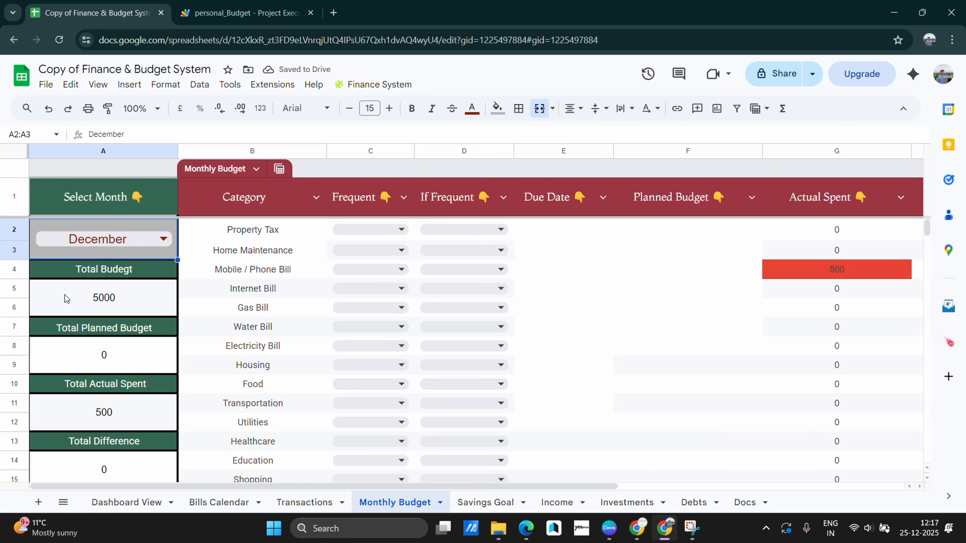
Scroll through December's budget to check Total Budget 5000 and Actual Spent 500
scroll(137, 298, down, 3)
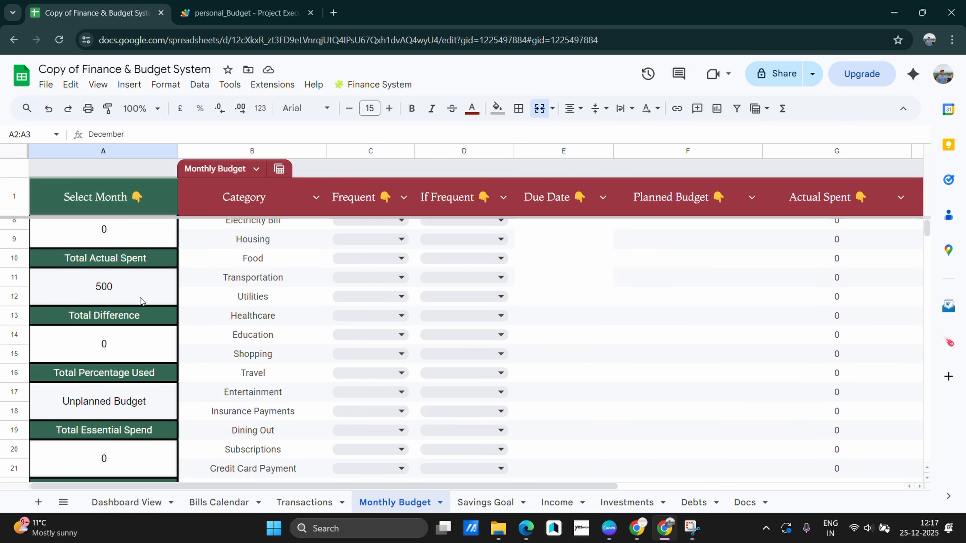
scroll(140, 300, up, 3)
scroll(141, 301, down, 2)
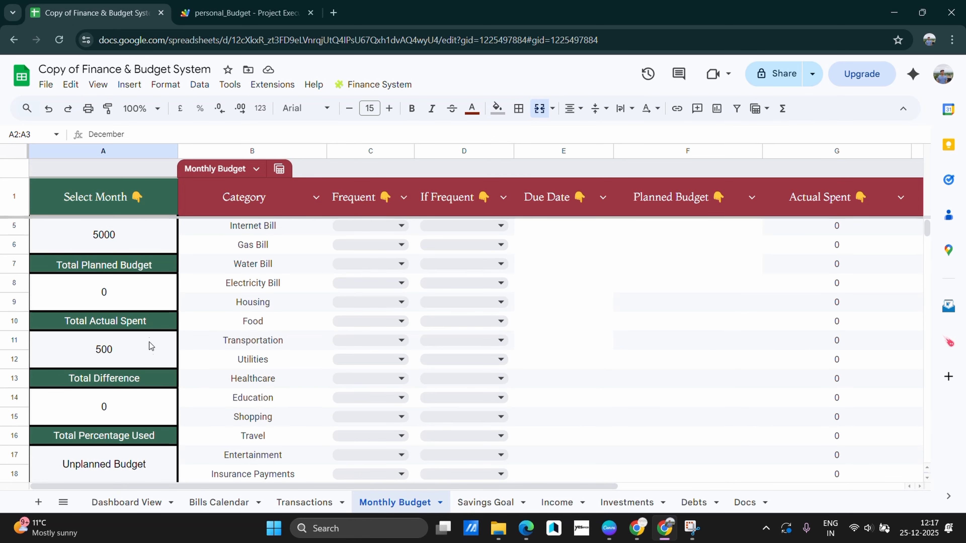
scroll(290, 328, up, 2)
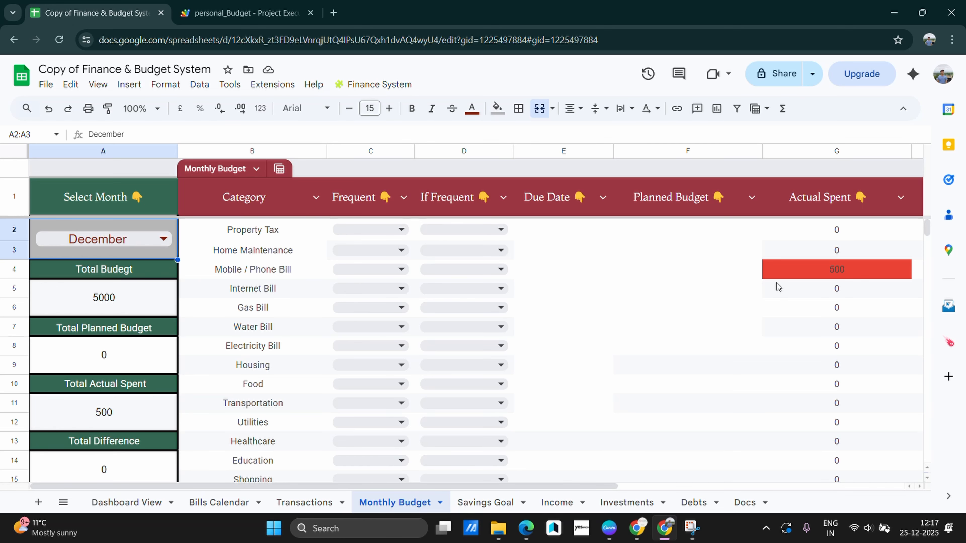
scroll(100, 338, down, 5)
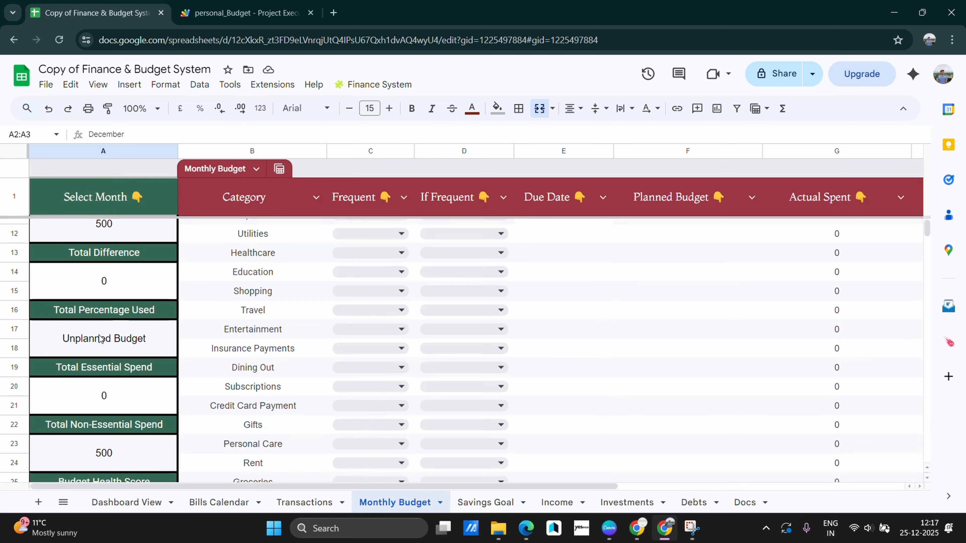
scroll(100, 338, down, 2)
scroll(127, 358, down, 4)
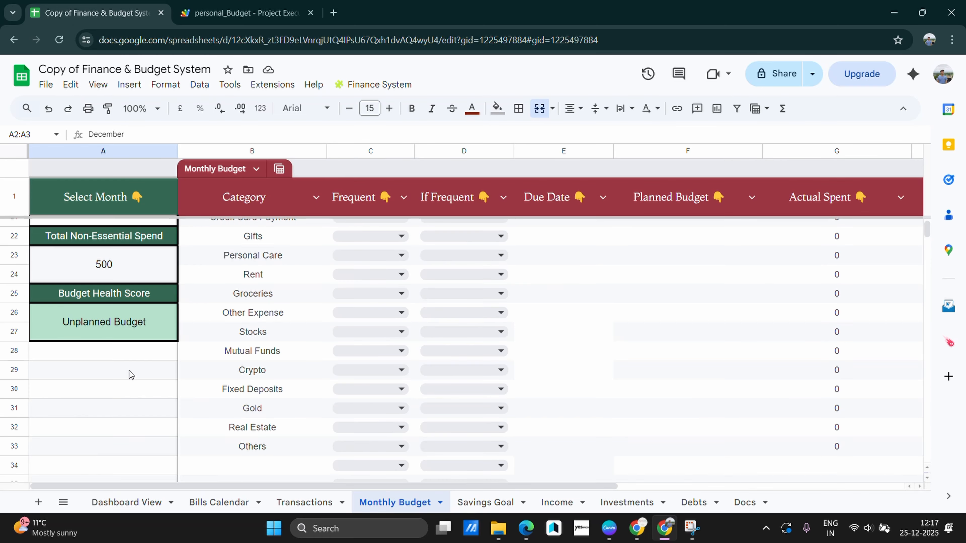
scroll(130, 373, up, 3)
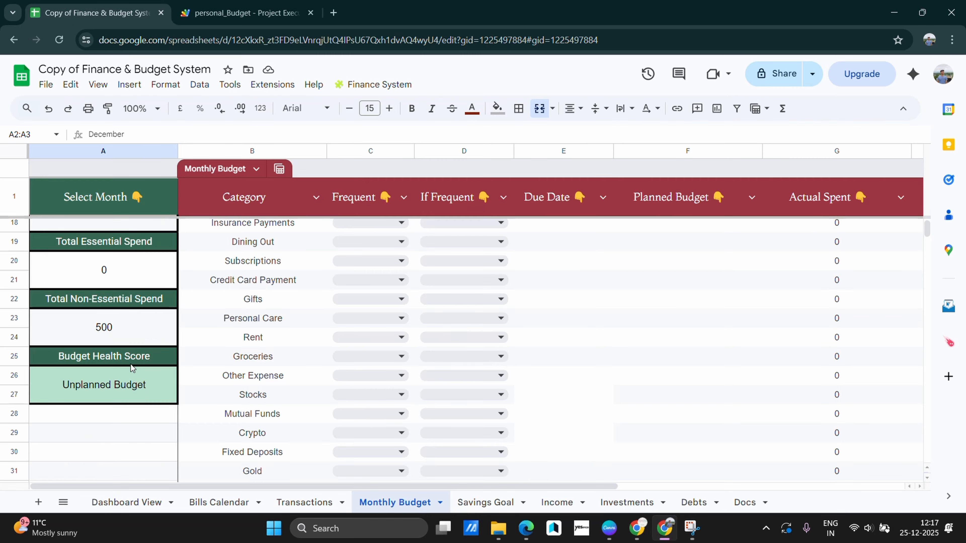
scroll(293, 380, up, 5)
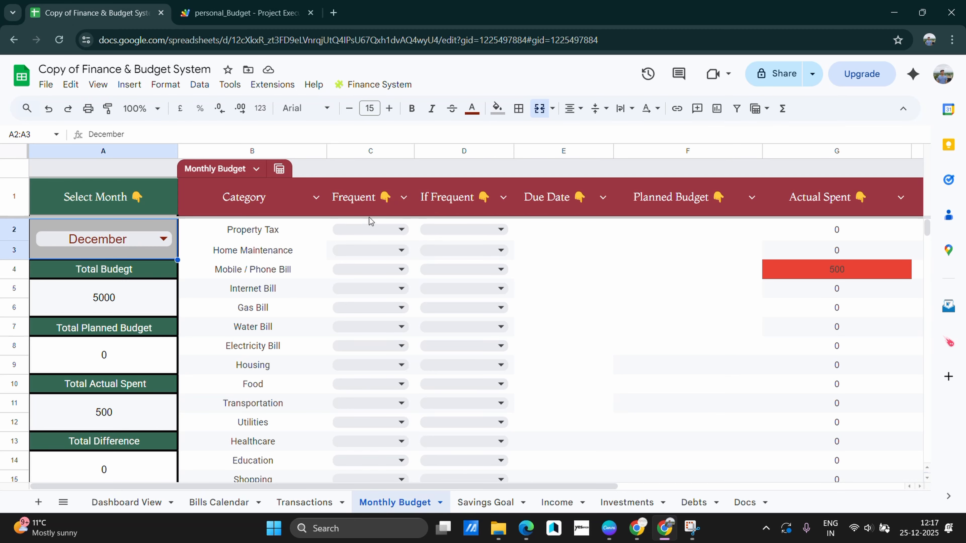
Mark Property Tax as a frequent bill repeating Monthly
click(388, 230)
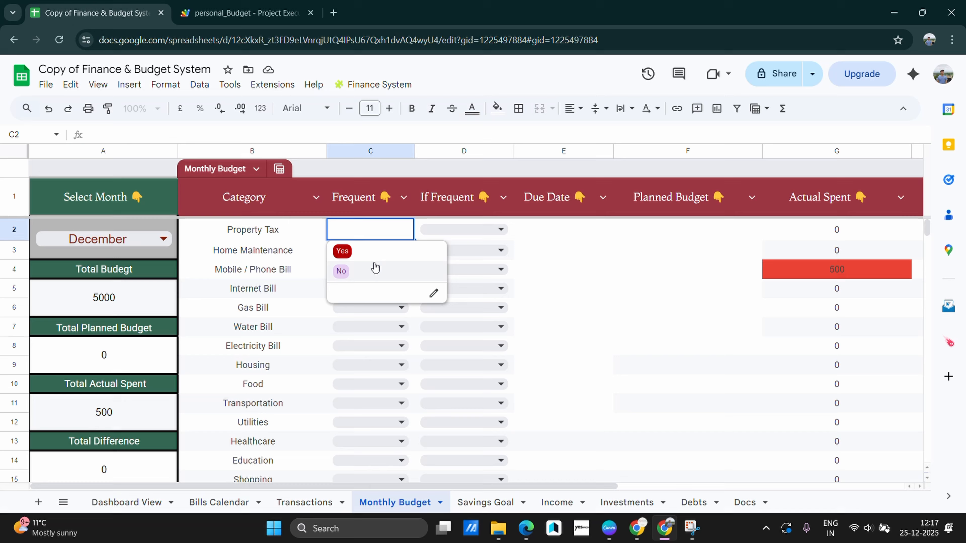
click(367, 251)
key(F11)
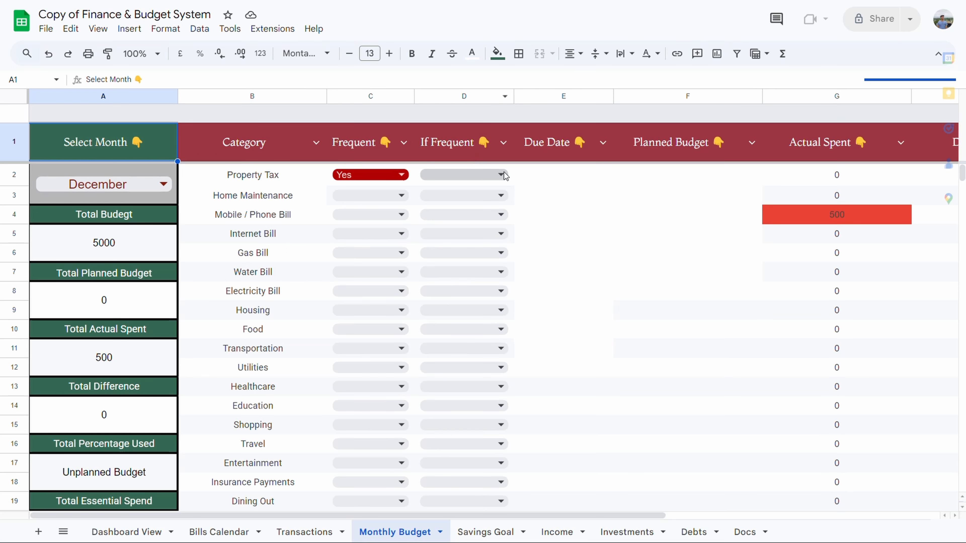
click(504, 172)
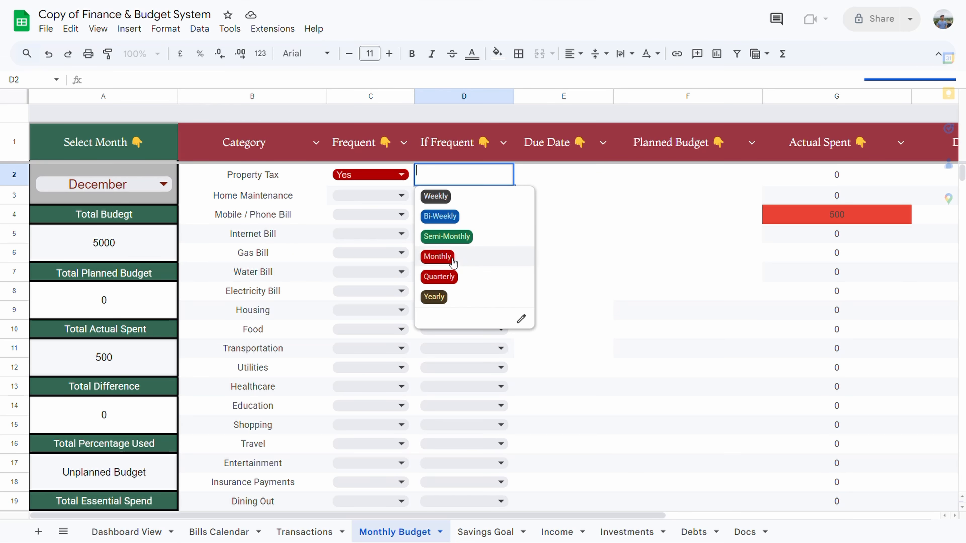
click(437, 256)
Give Property Tax a 25/12/2025 due date and a 500 planned budget
double_click(571, 178)
key(F11)
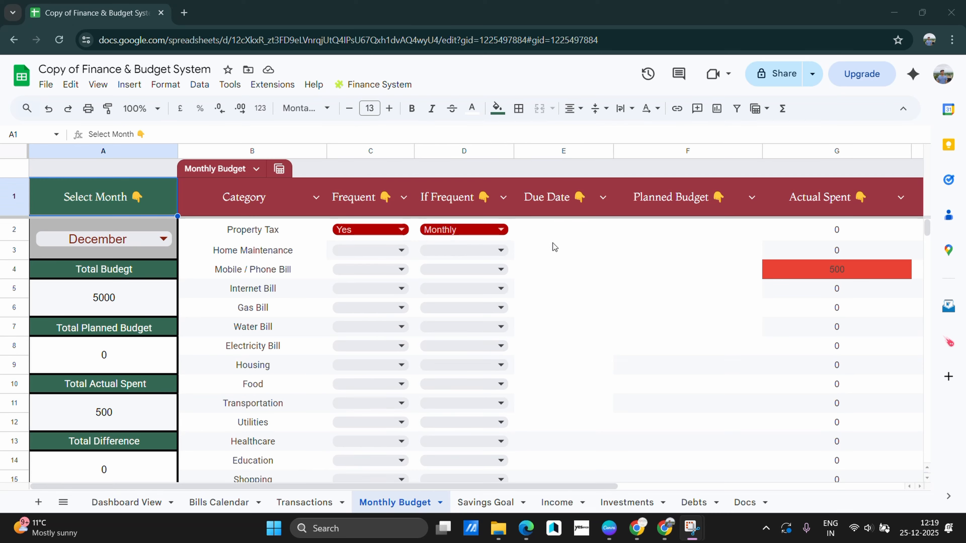
double_click(567, 231)
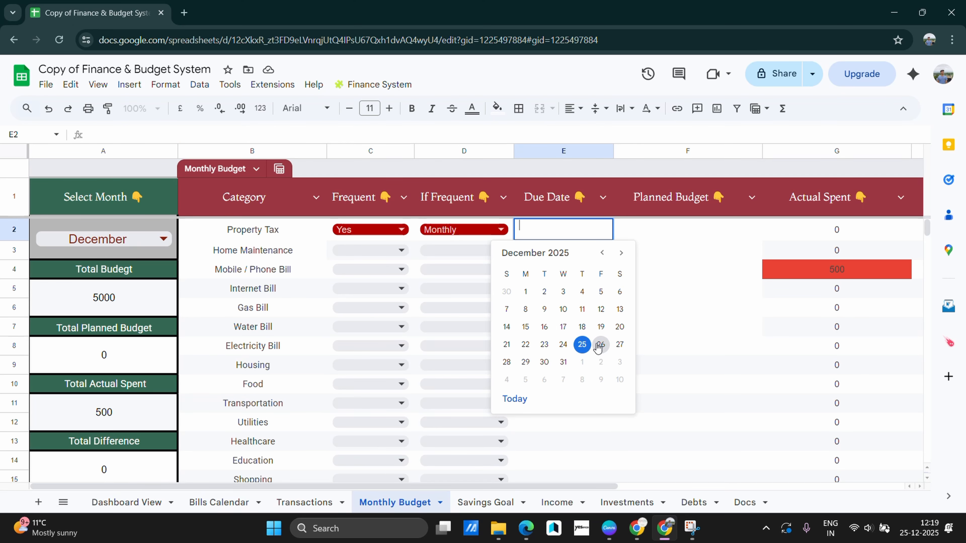
click(581, 345)
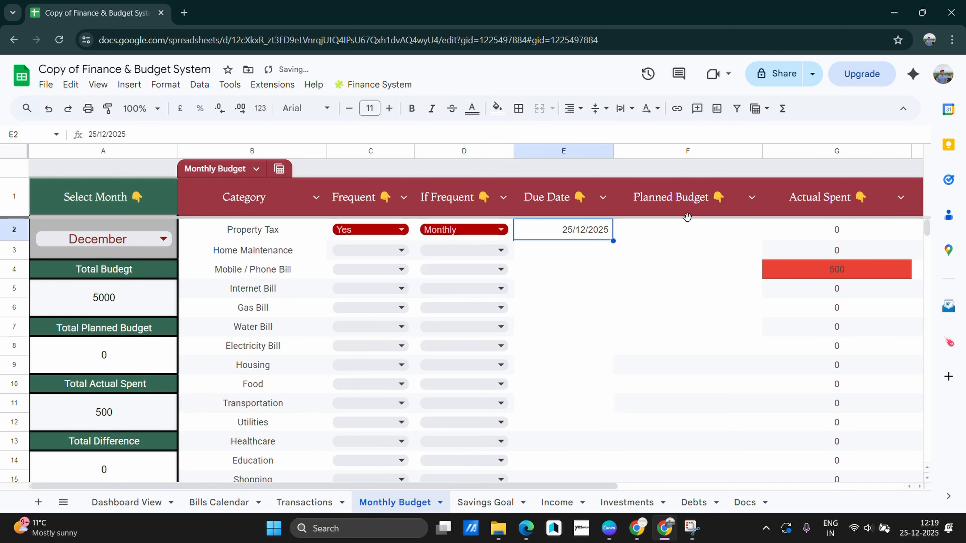
click(689, 234)
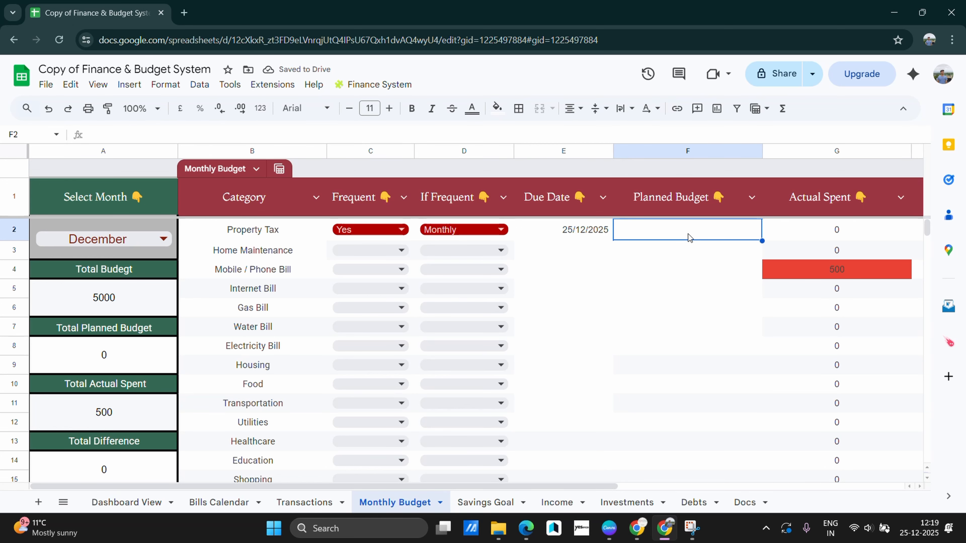
text(500)
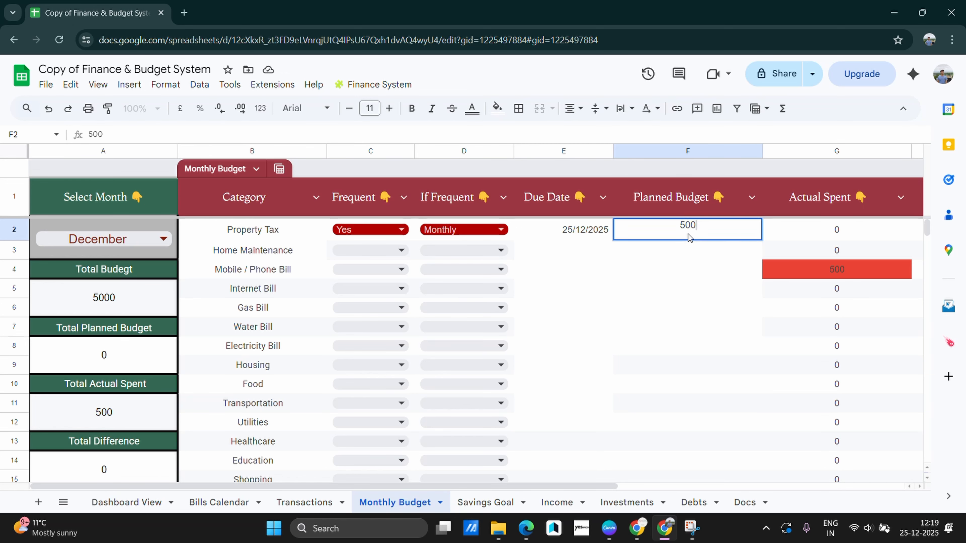
click(694, 251)
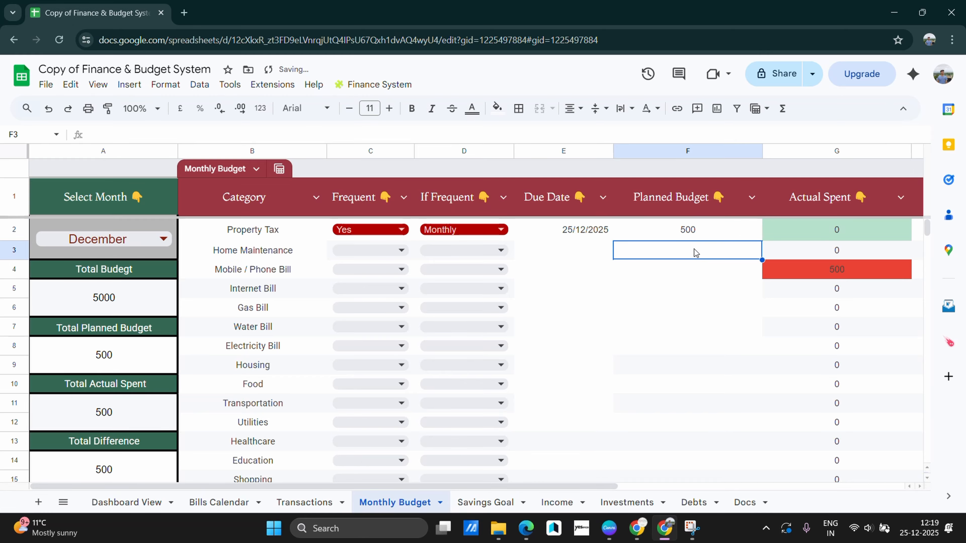
right_click(809, 250)
click(569, 277)
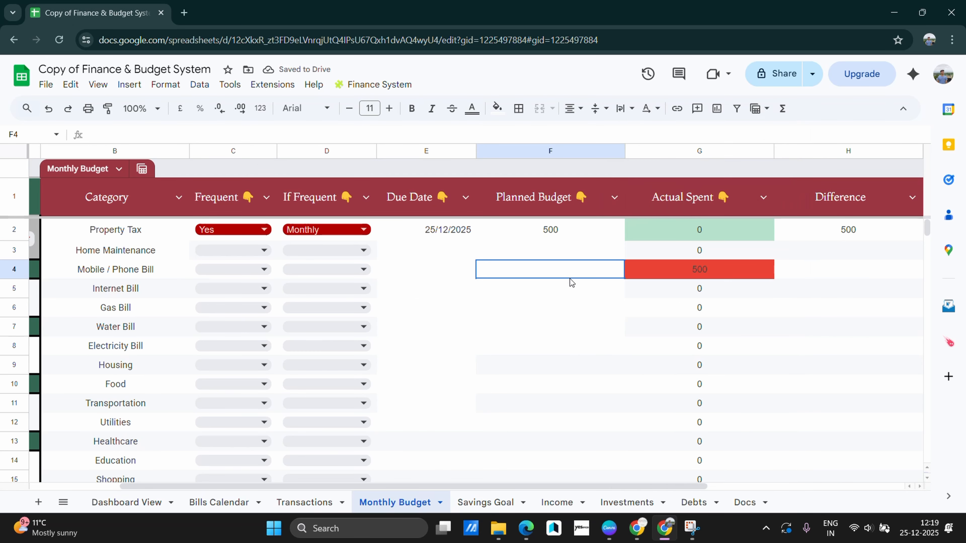
Mark Mobile / Phone Bill as a frequent bill repeating Monthly
scroll(674, 232, right, 3)
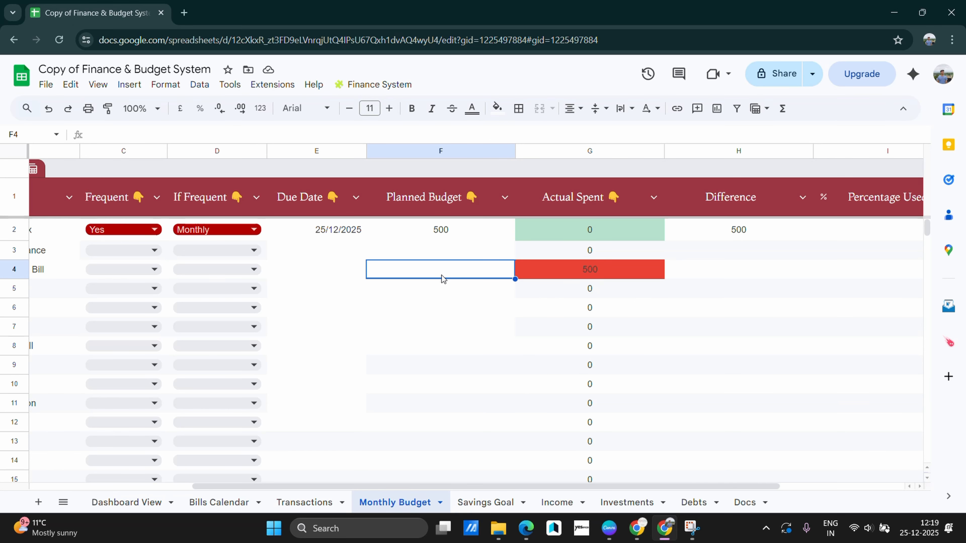
scroll(263, 273, left, 3)
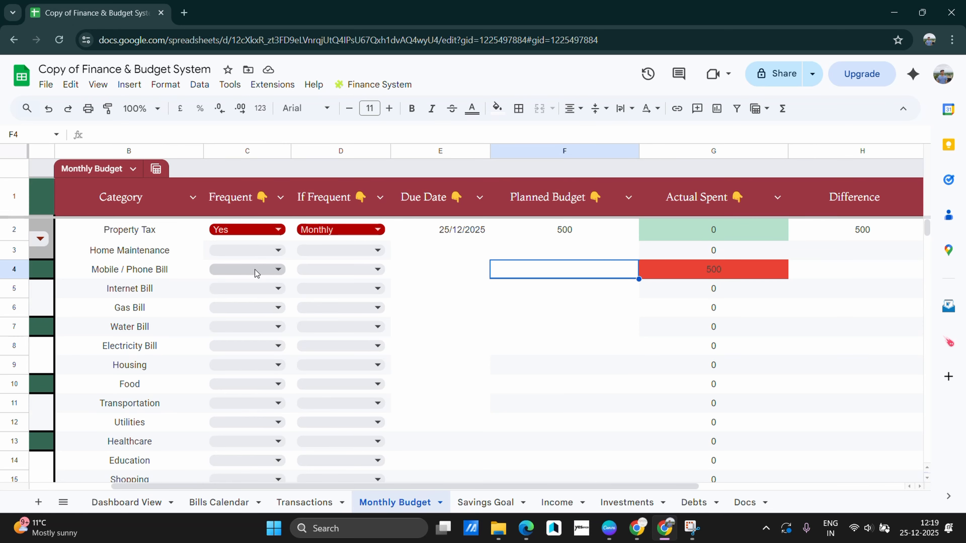
click(255, 270)
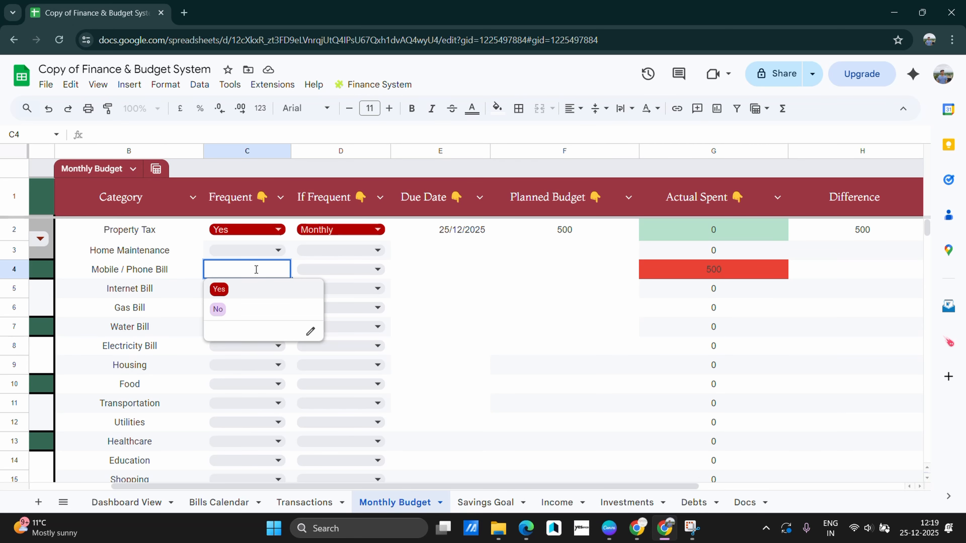
click(236, 295)
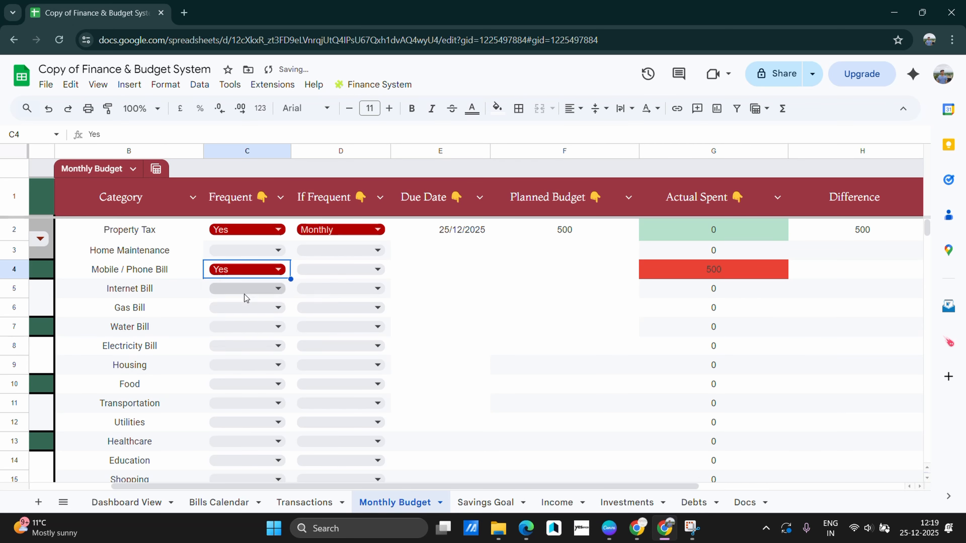
click(349, 271)
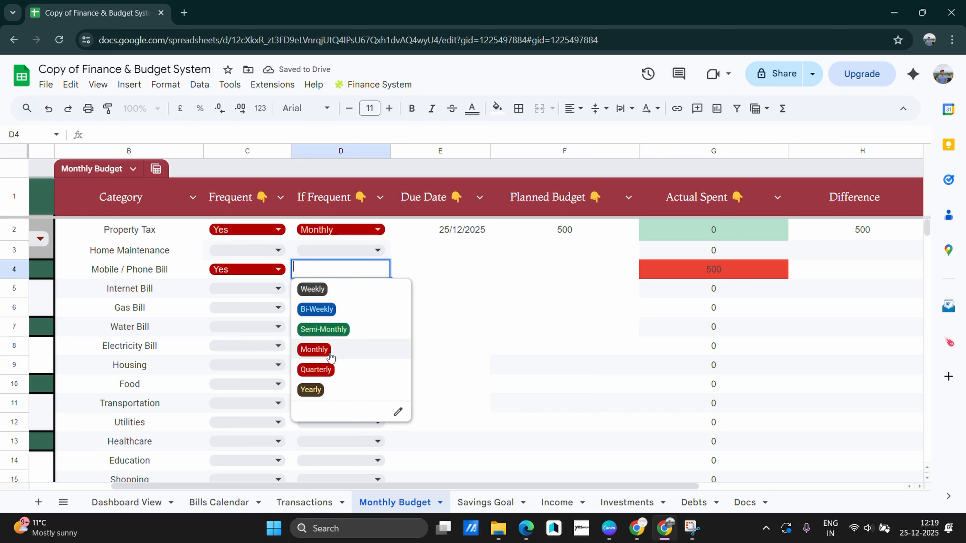
click(326, 348)
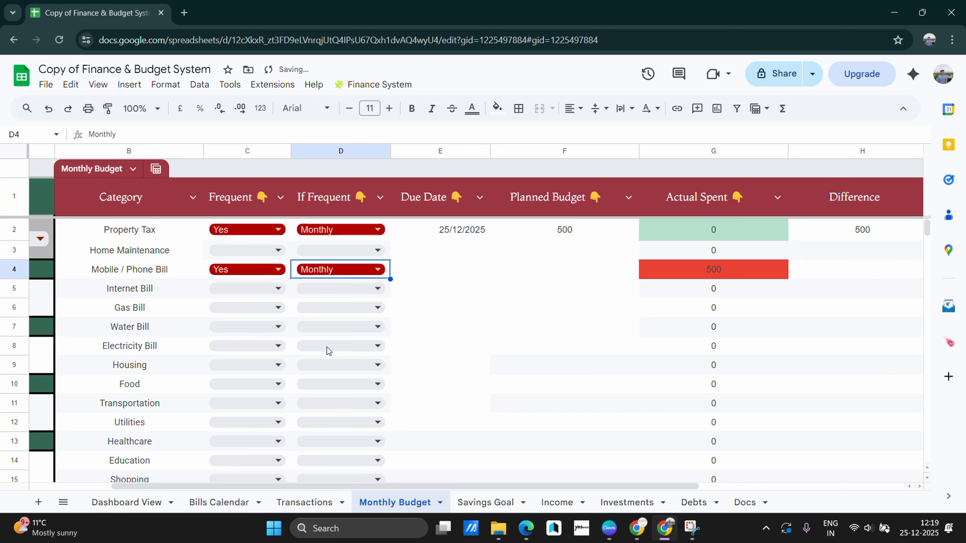
Give Mobile / Phone Bill a 26/12/2025 due date and a 500 planned budget
double_click(465, 274)
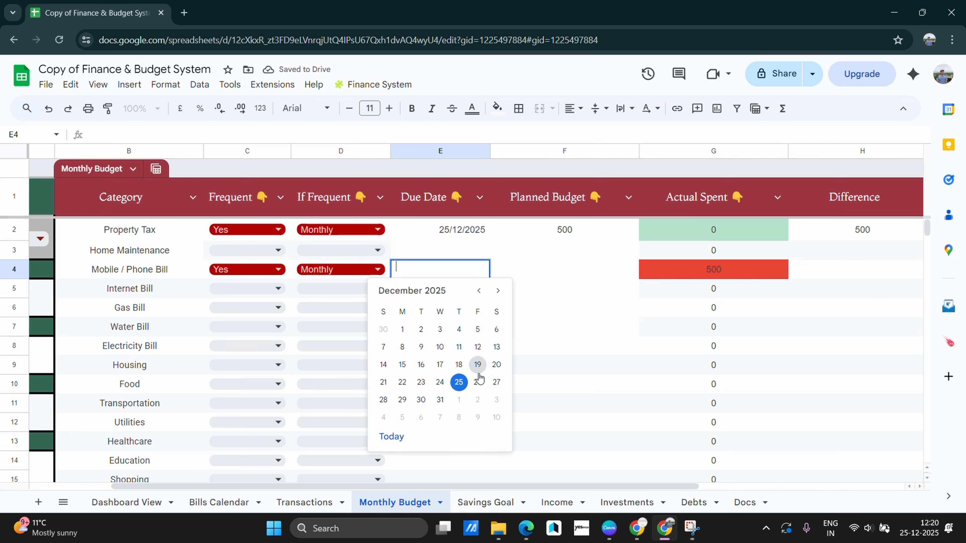
click(476, 388)
click(568, 303)
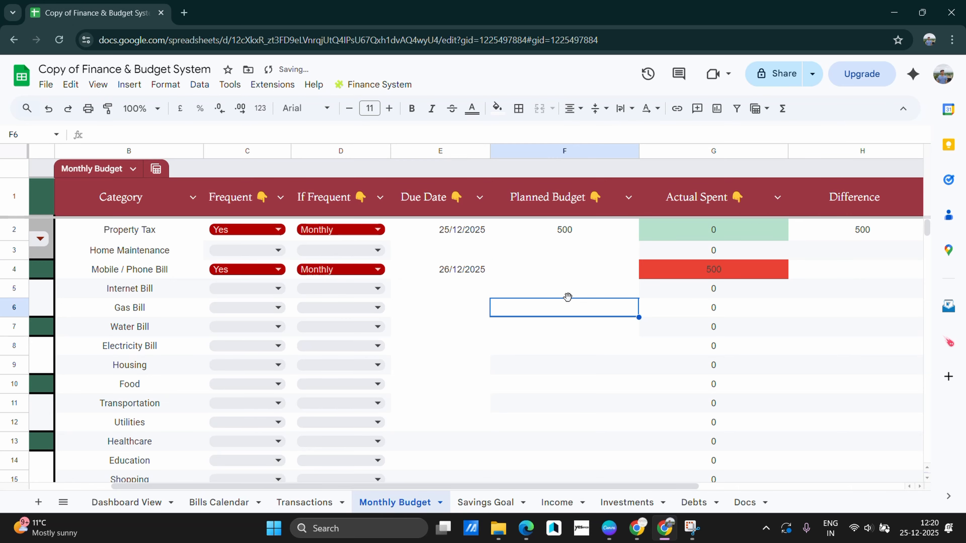
click(572, 268)
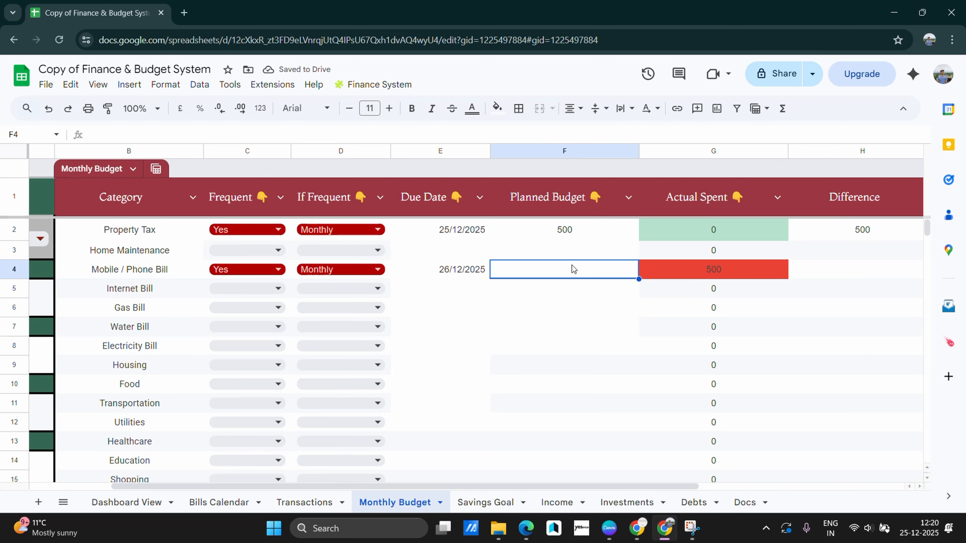
text(500)
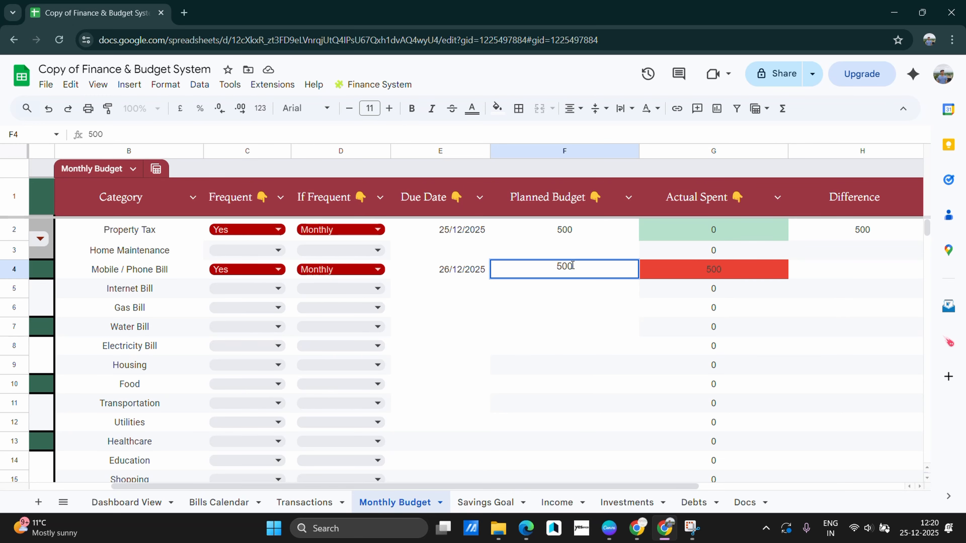
click(624, 327)
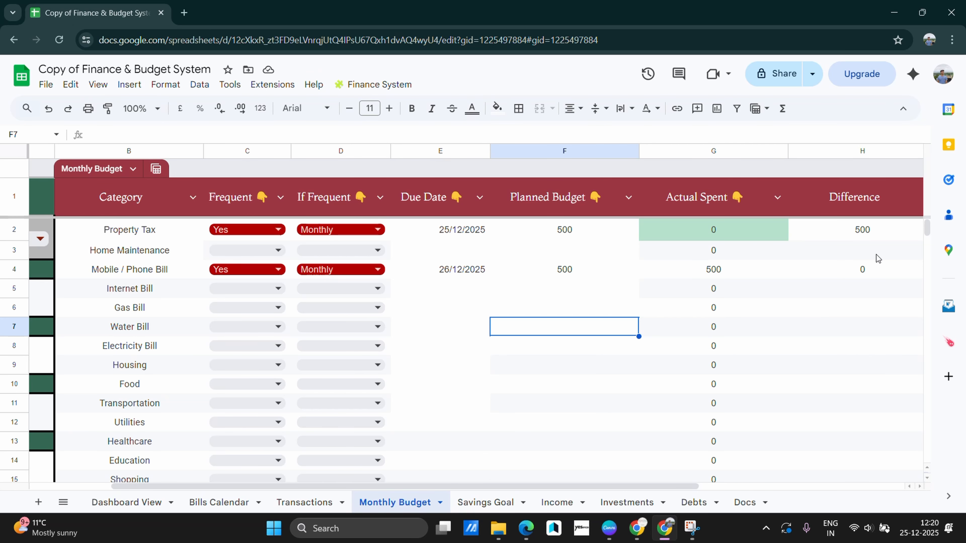
Go full screen and scroll the Monthly Budget to review December totals and 0.5 health score
scroll(844, 254, down, 5)
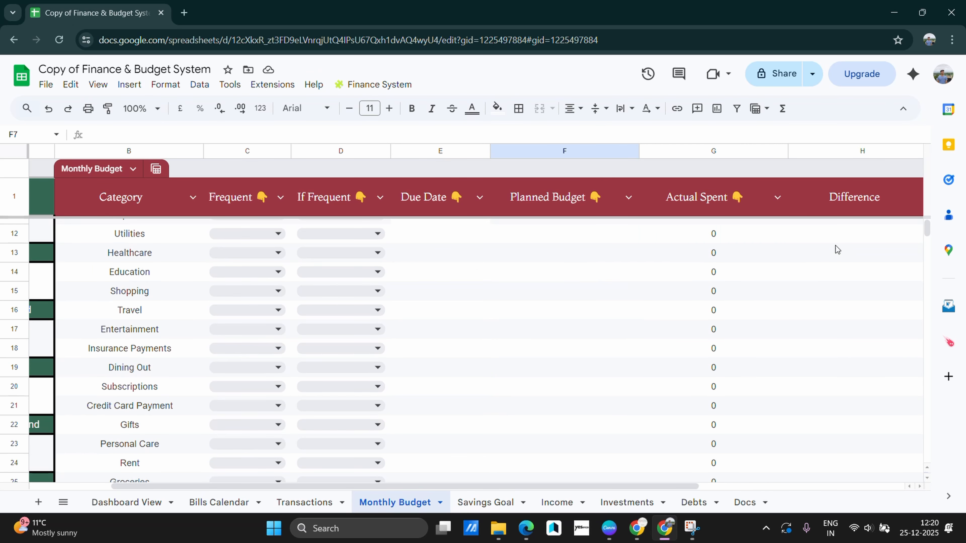
scroll(642, 267, up, 5)
scroll(382, 251, down, 6)
scroll(366, 281, down, 3)
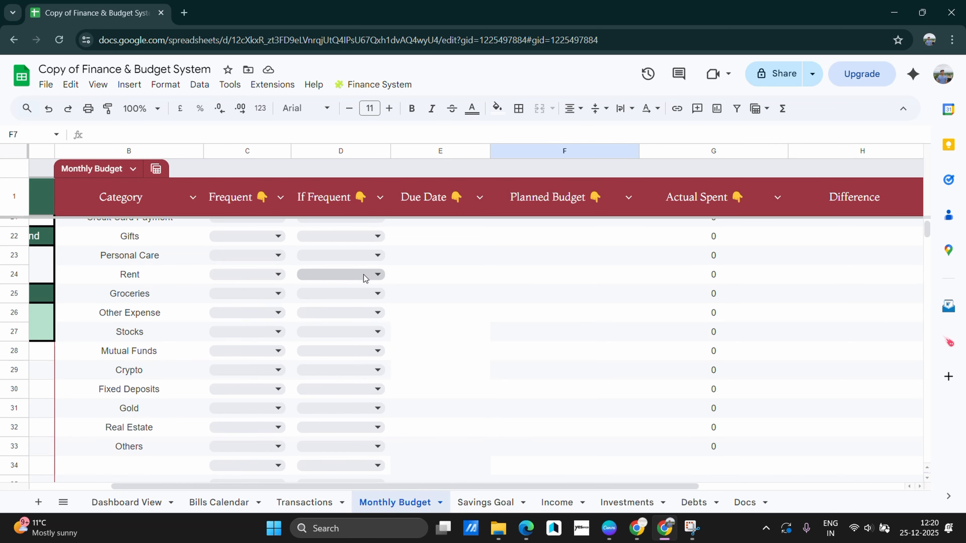
key(F11)
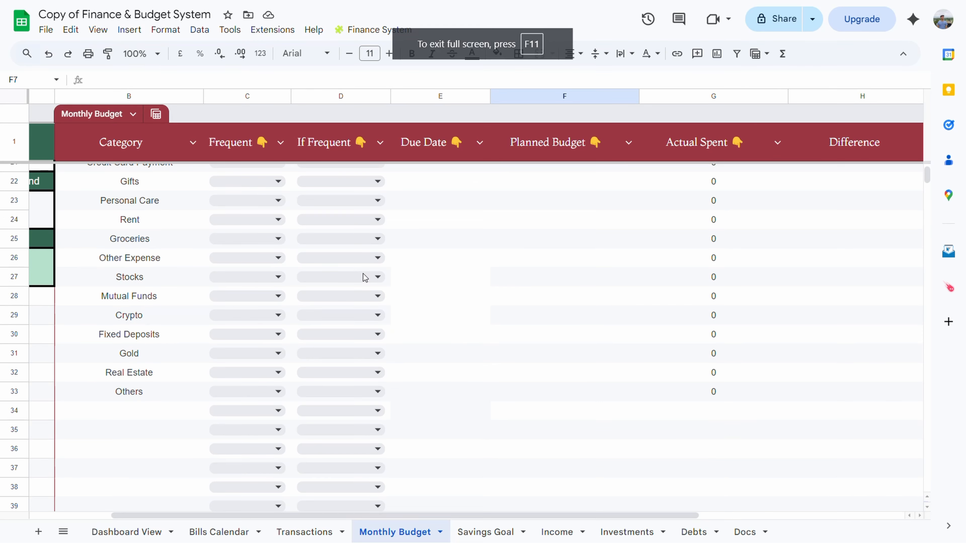
scroll(339, 274, down, 3)
scroll(401, 295, up, 10)
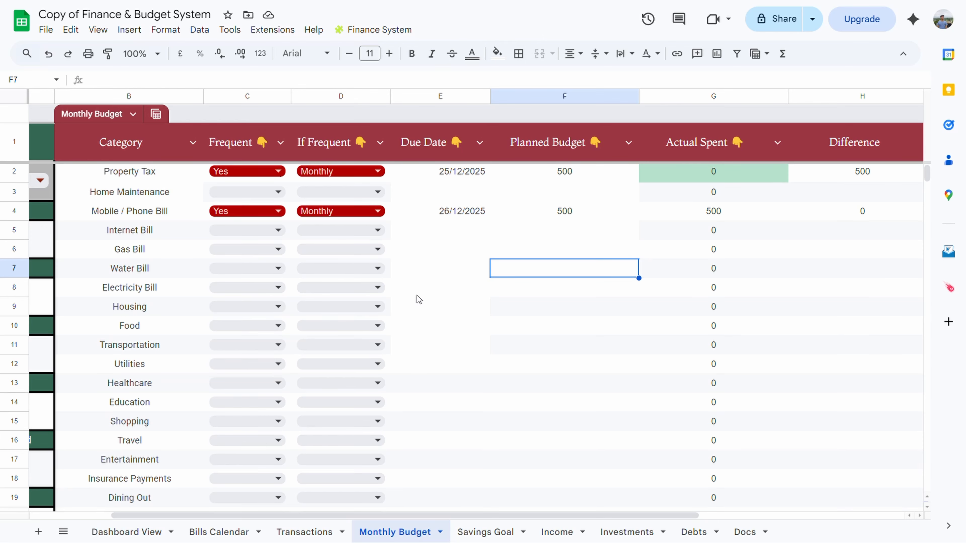
scroll(417, 300, down, 9)
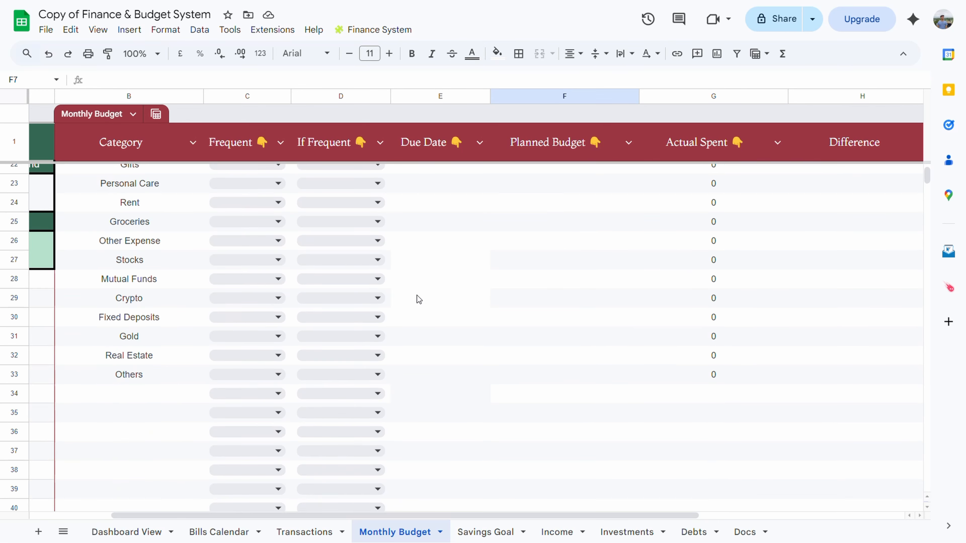
scroll(138, 269, up, 9)
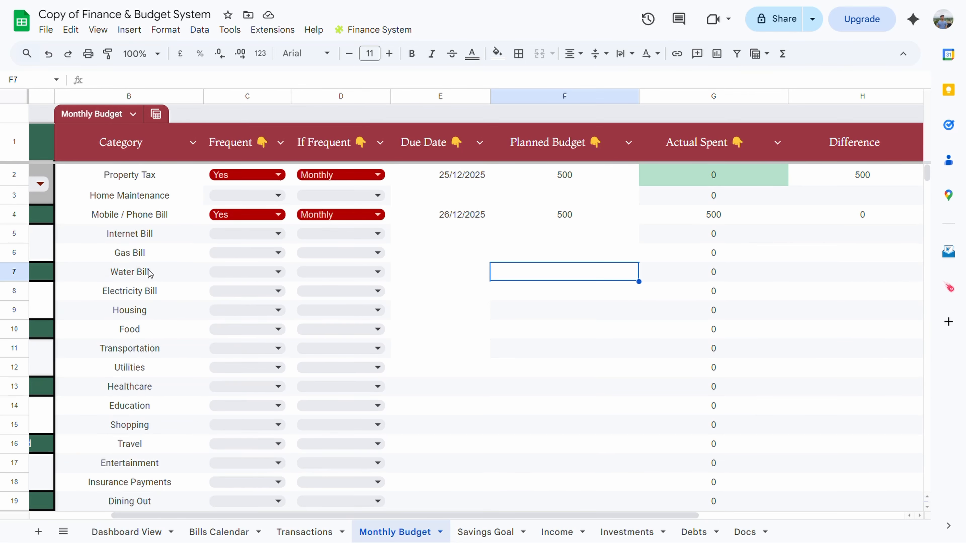
scroll(162, 452, left, 3)
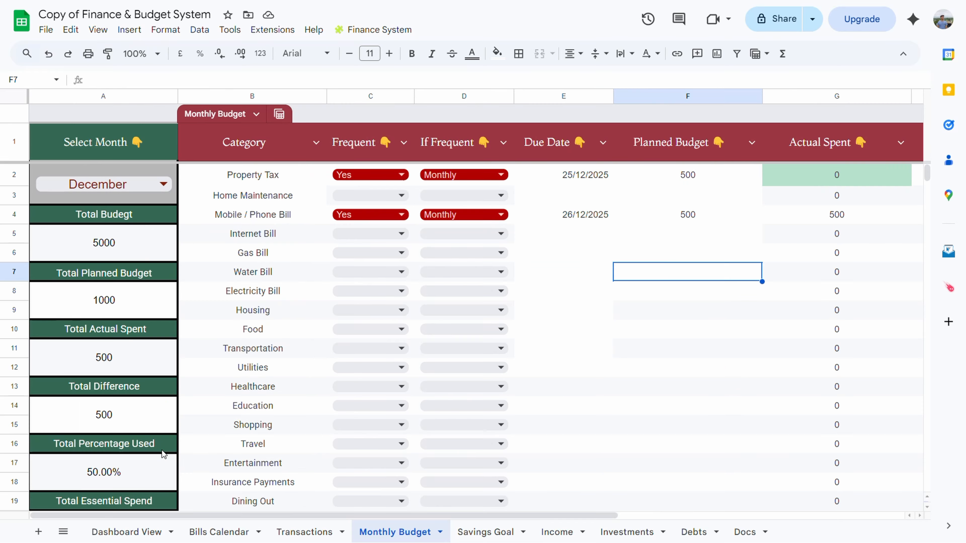
scroll(149, 236, down, 1)
scroll(149, 236, down, 5)
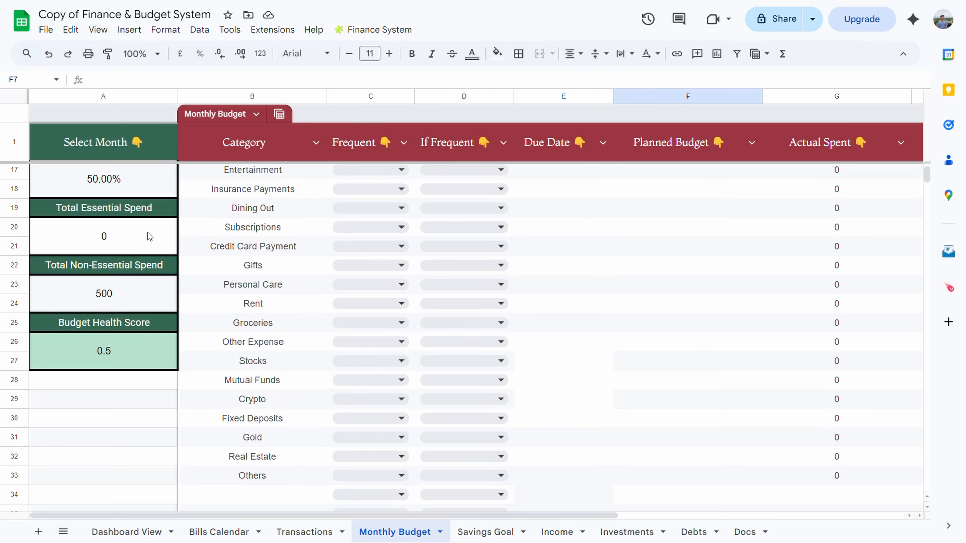
scroll(149, 237, up, 1)
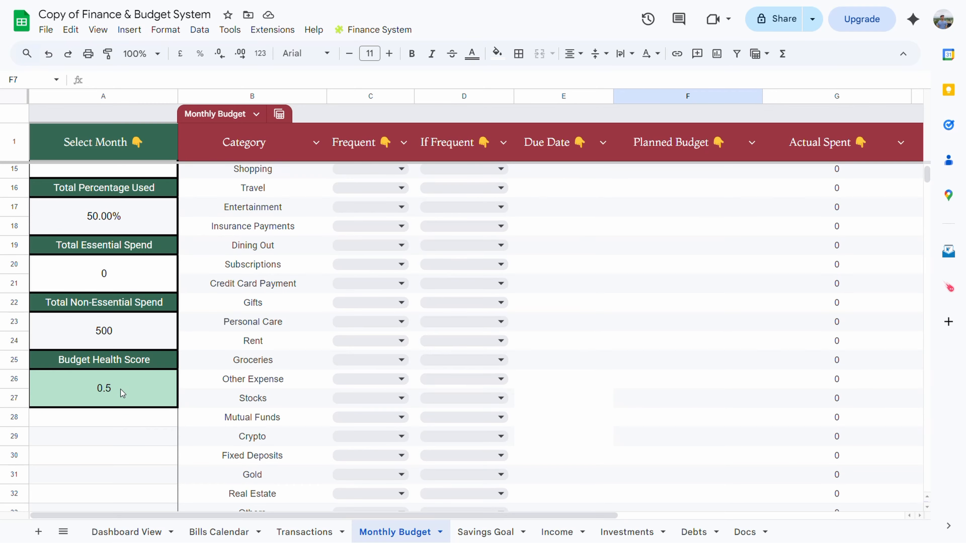
scroll(121, 391, up, 5)
scroll(122, 393, down, 6)
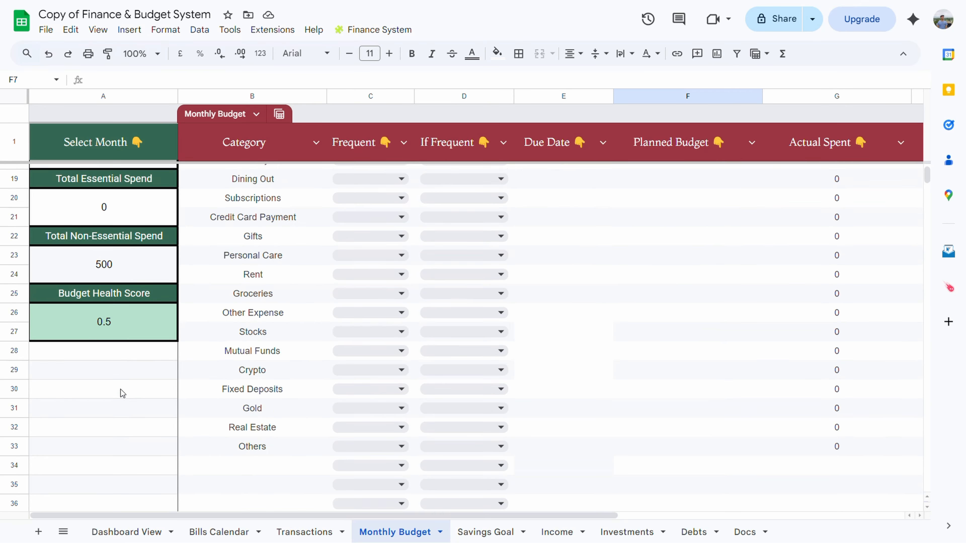
scroll(121, 390, up, 1)
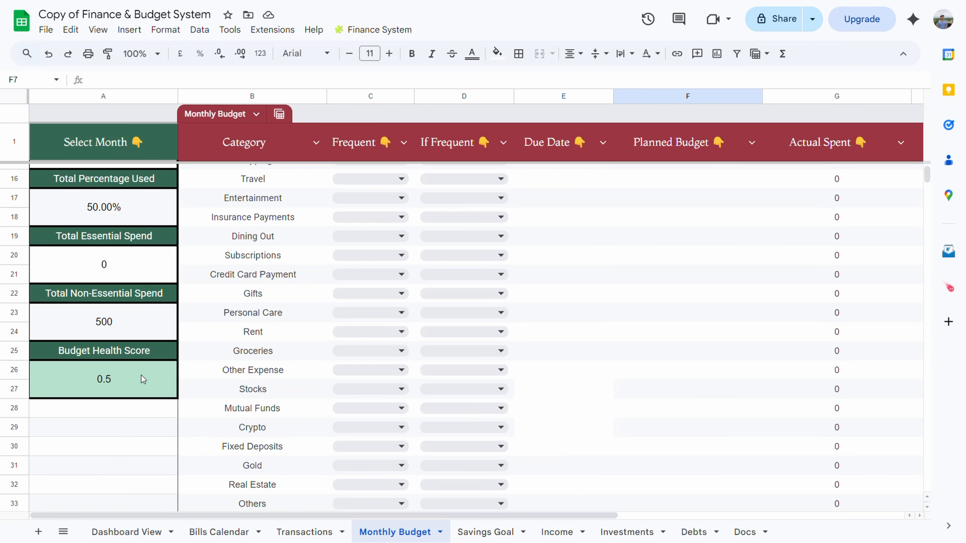
scroll(141, 375, up, 5)
Add a 'travel' goal with a 50000 target amount in Savings Goal row 2
click(494, 535)
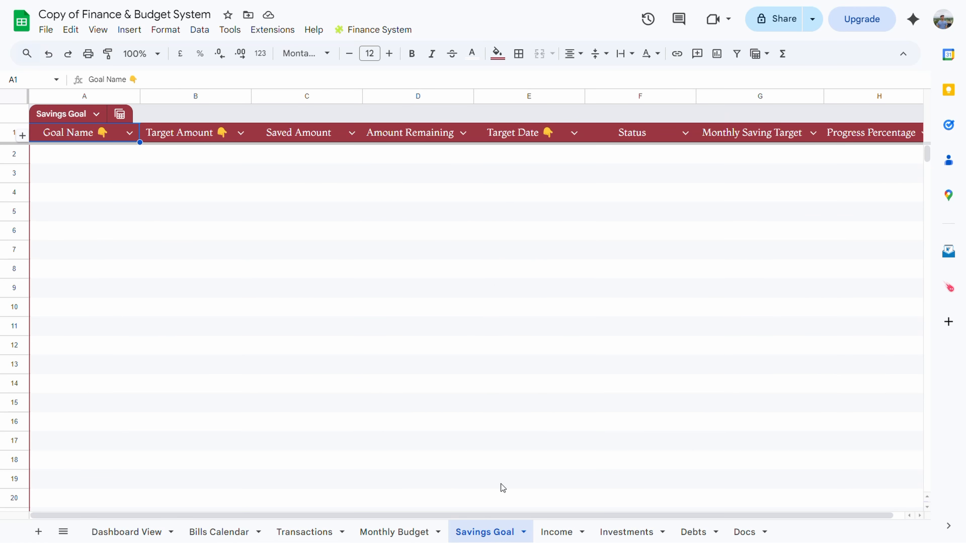
scroll(518, 354, right, 1)
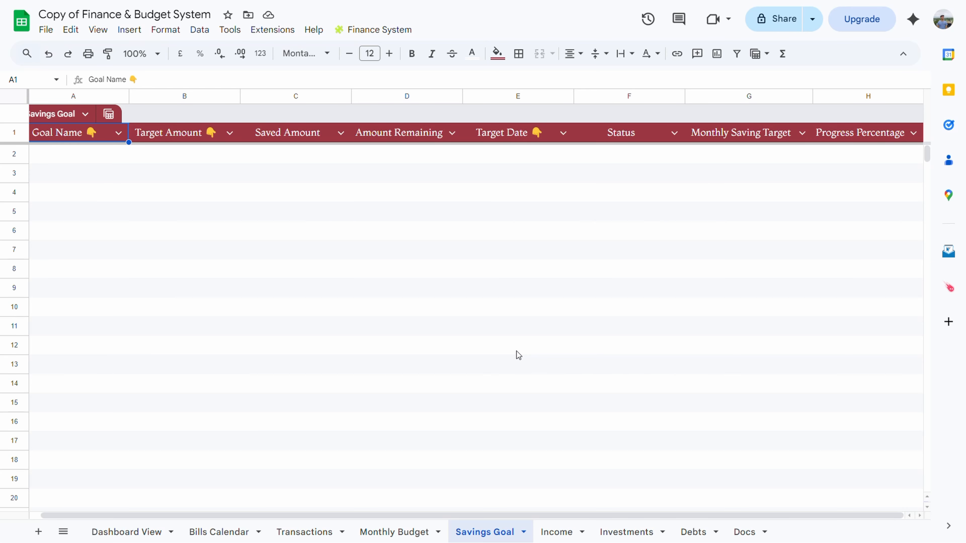
scroll(92, 139, left, 1)
click(92, 153)
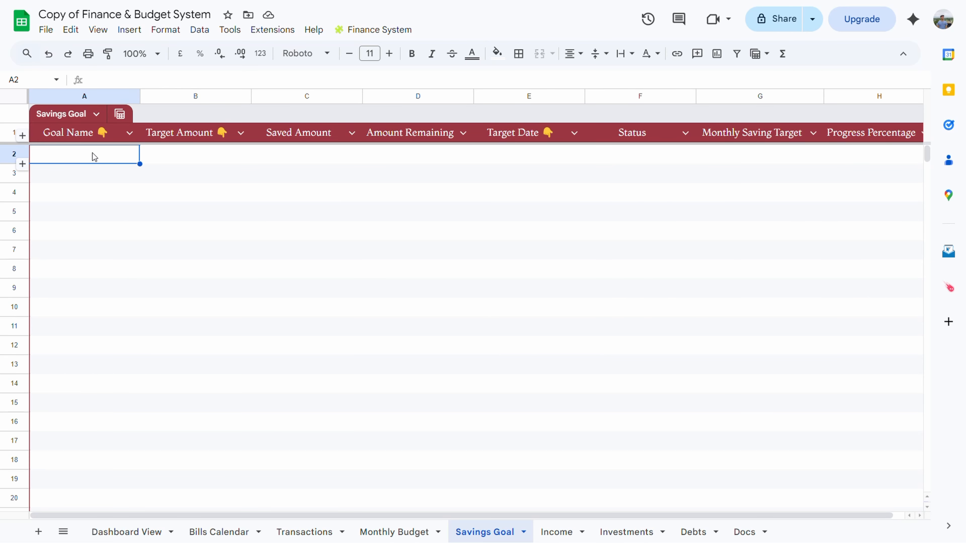
text(travel)
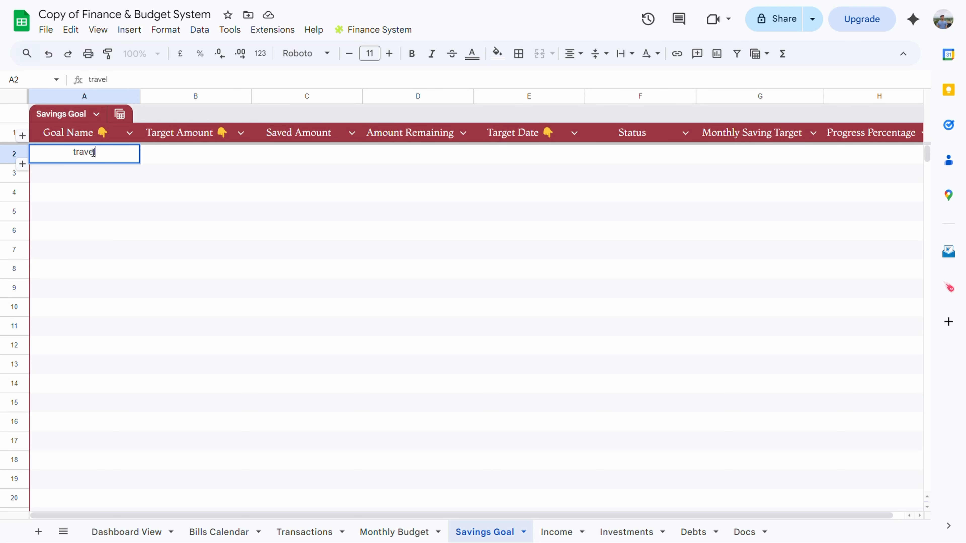
click(194, 152)
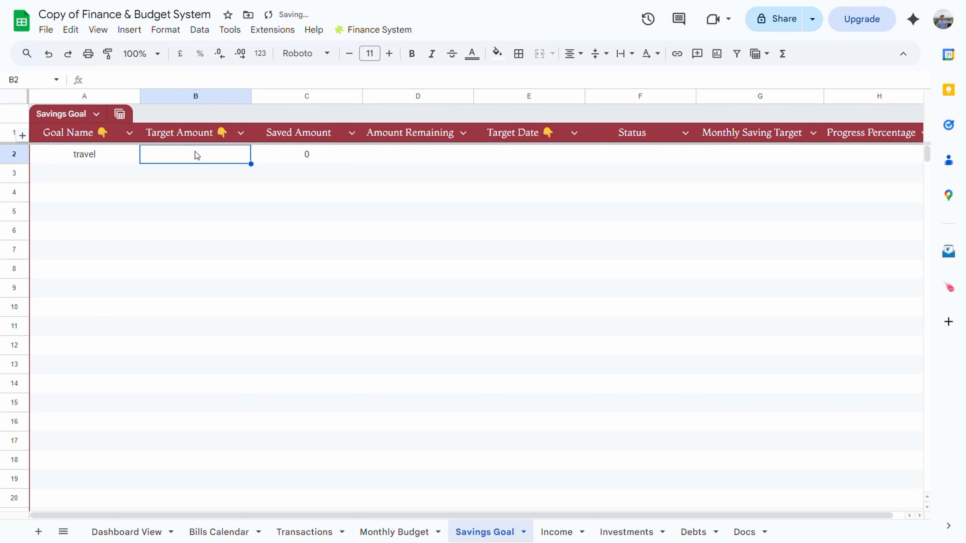
text(50000)
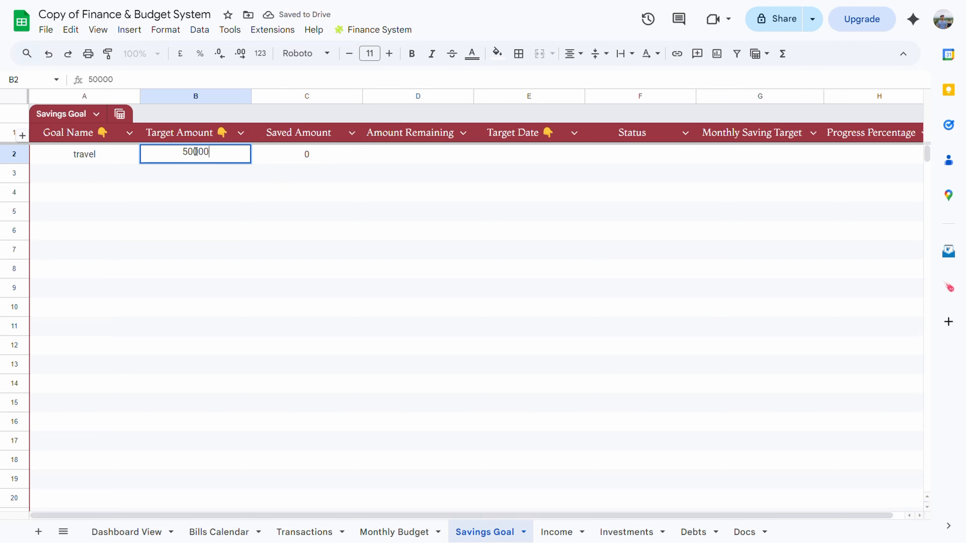
click(266, 192)
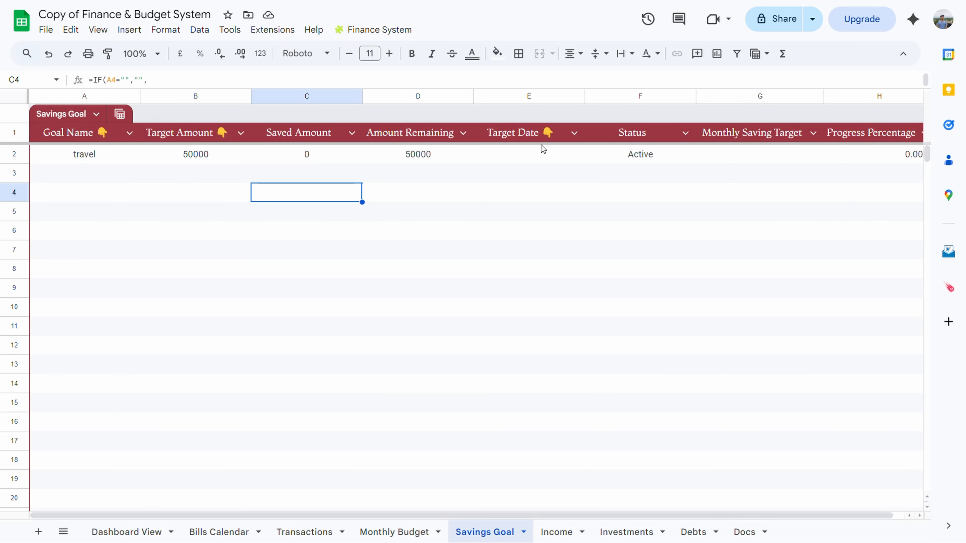
click(540, 151)
Set the travel goal's target date to 01/03/2026
double_click(540, 156)
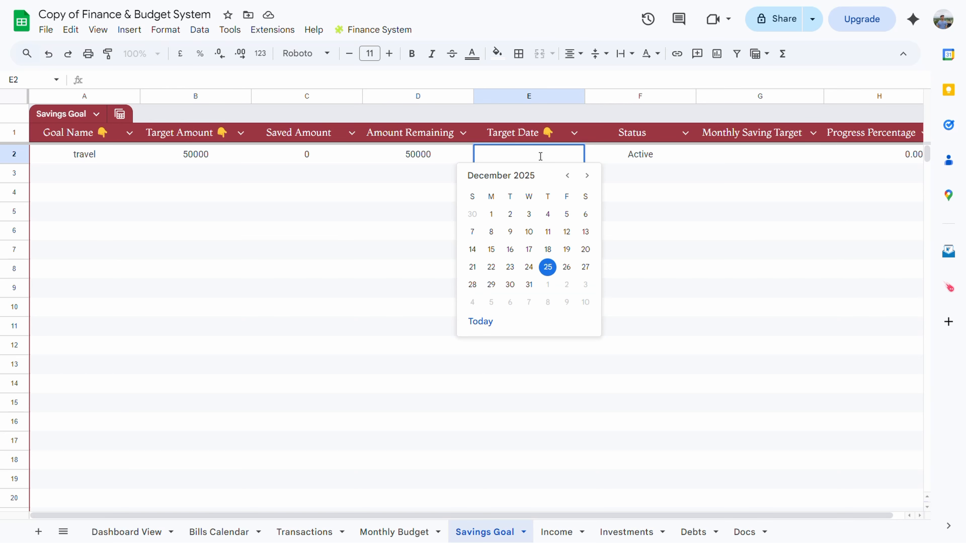
click(592, 180)
click(593, 181)
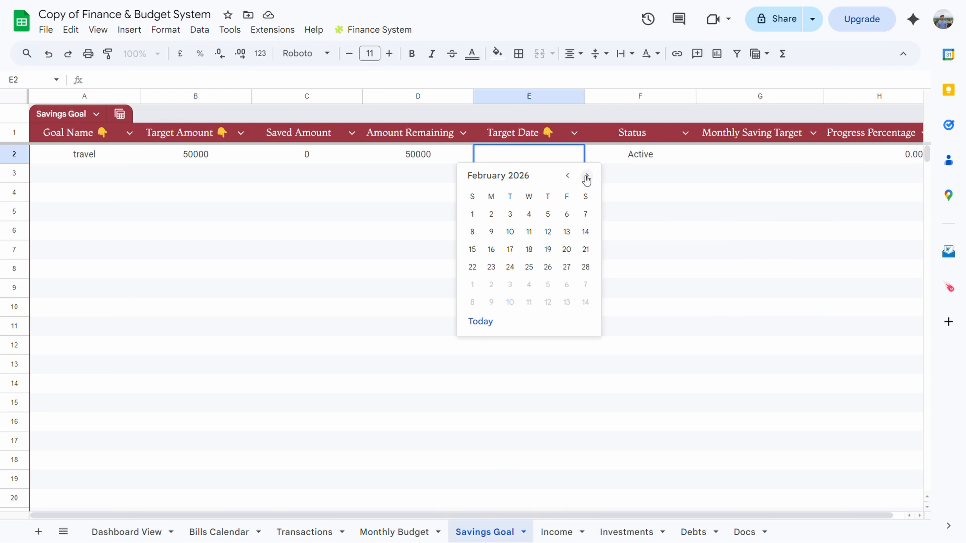
click(587, 178)
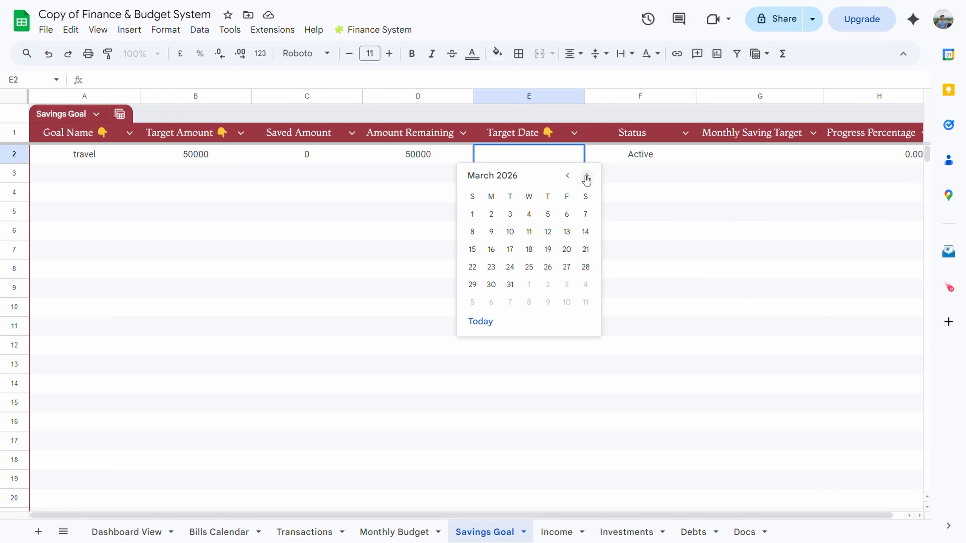
click(472, 214)
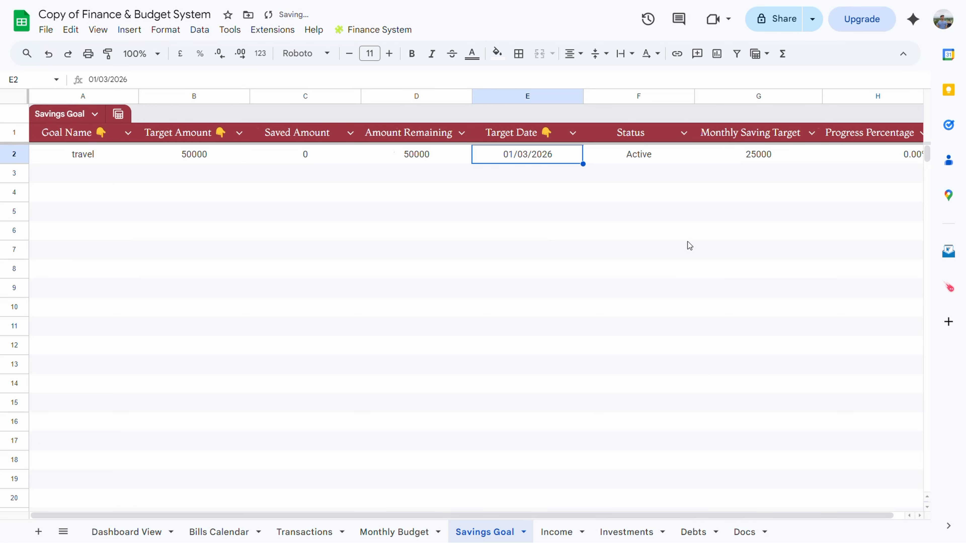
Check the resulting 25000 monthly saving target, then switch to the Transactions sheet
scroll(695, 233, right, 1)
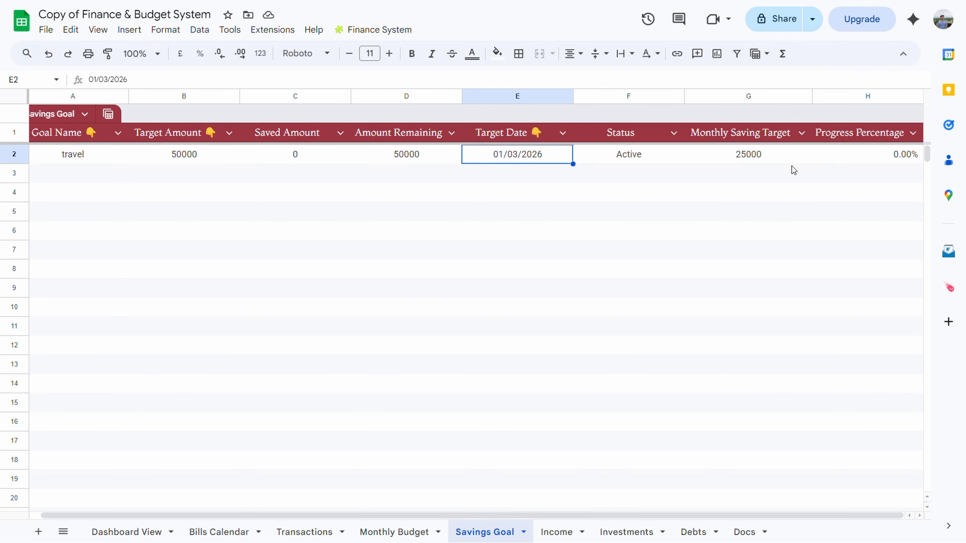
scroll(790, 158, down, 1)
scroll(789, 158, up, 1)
click(532, 299)
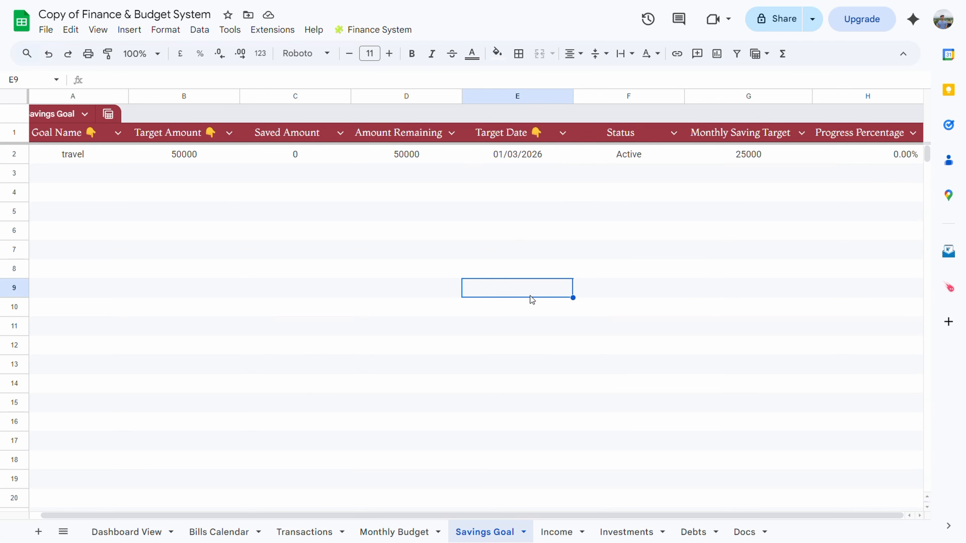
click(295, 533)
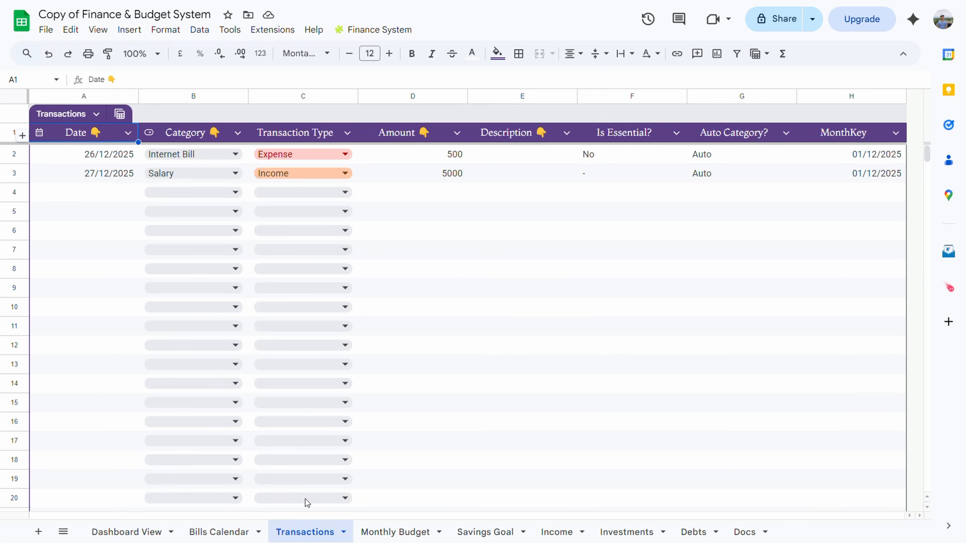
Fill Transactions row 4 with date 26/12/2025, category travel and amount 25000
double_click(113, 182)
click(192, 190)
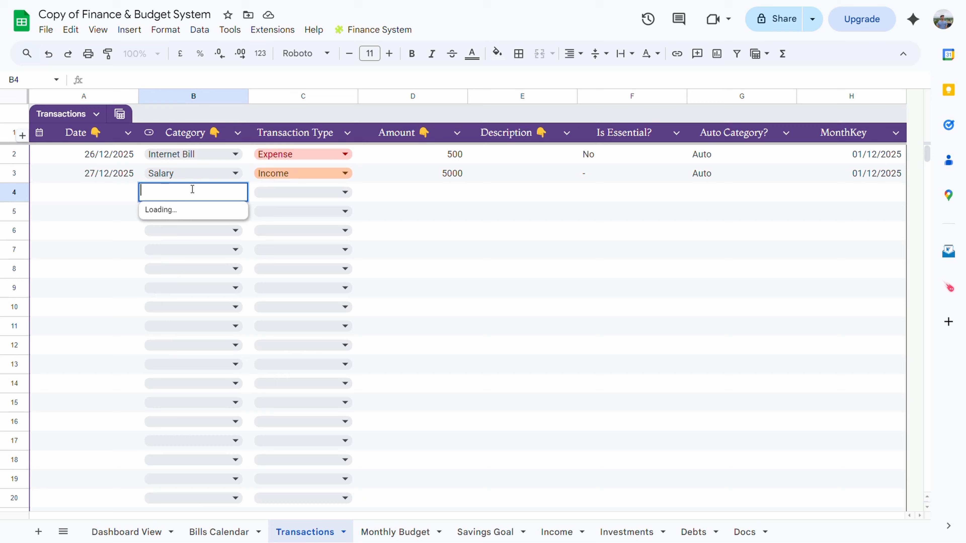
click(116, 195)
double_click(117, 197)
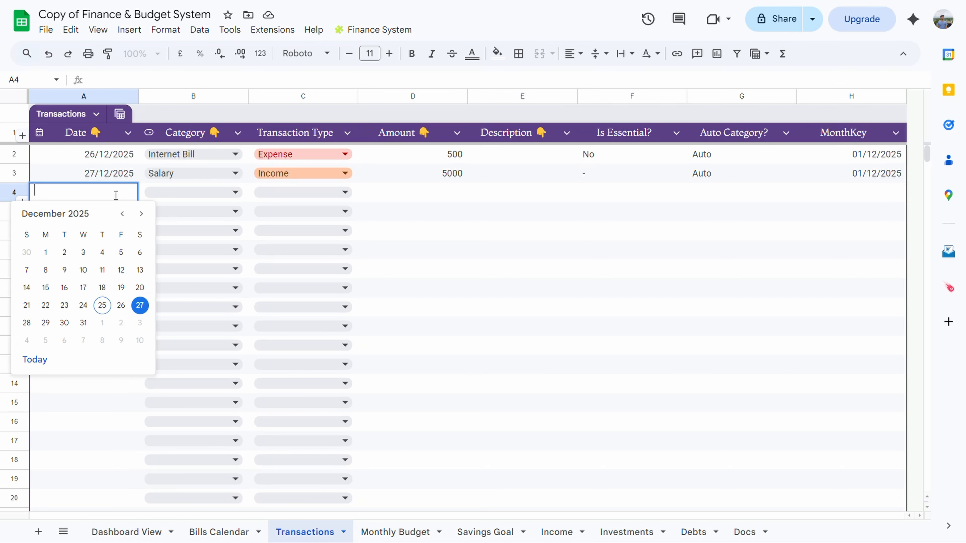
click(123, 307)
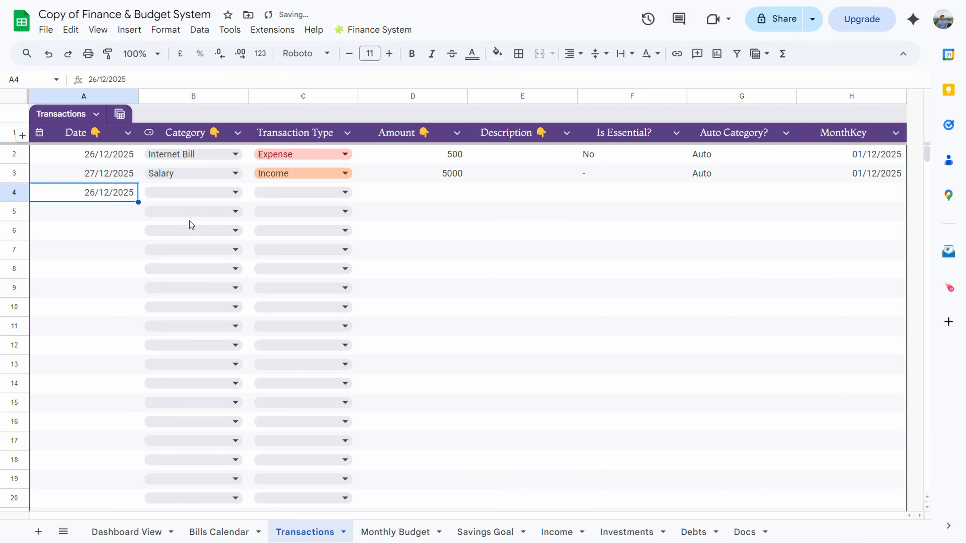
click(208, 193)
scroll(216, 330, down, 10)
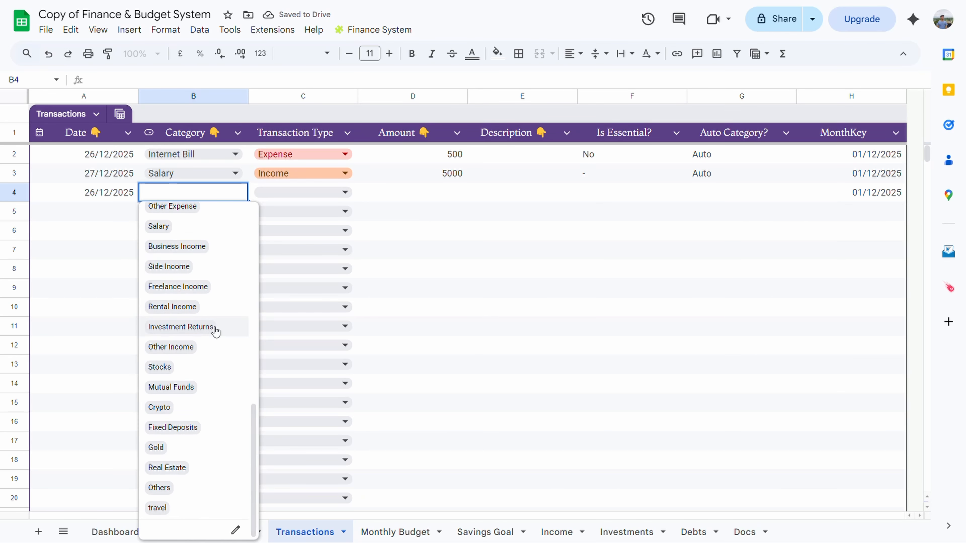
click(158, 508)
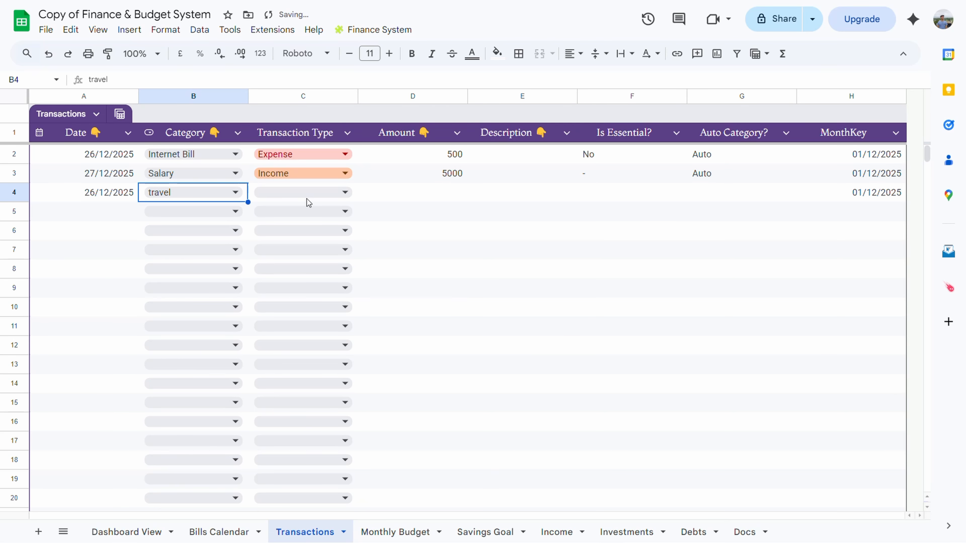
click(444, 195)
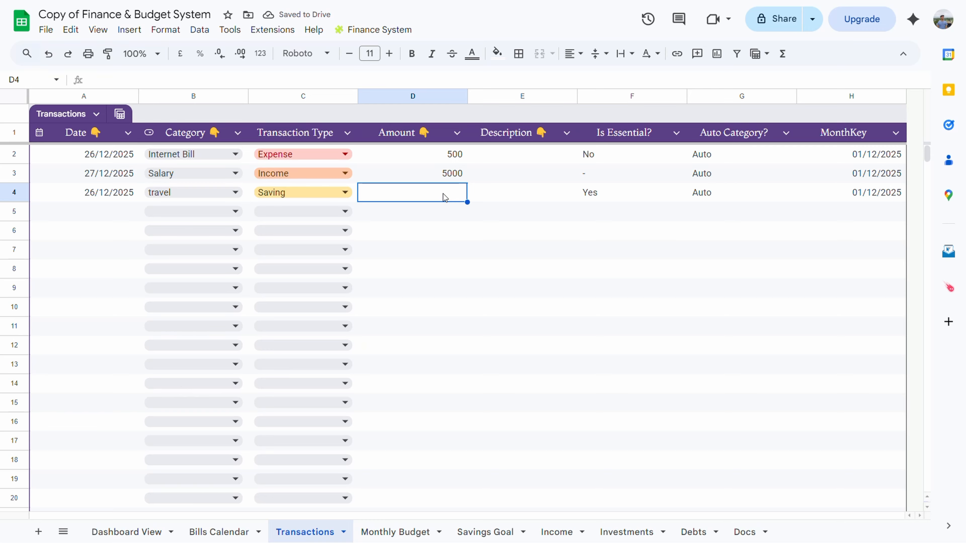
text(25000)
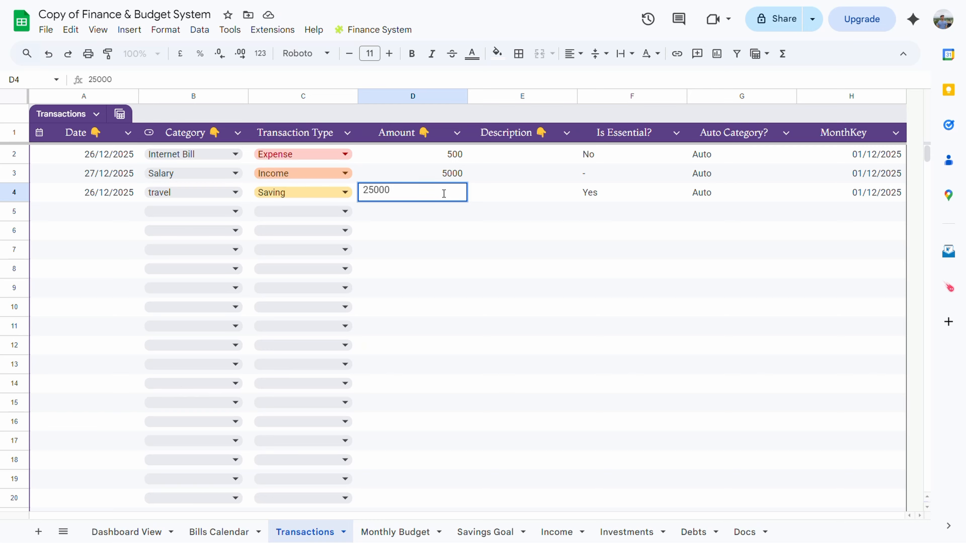
click(484, 244)
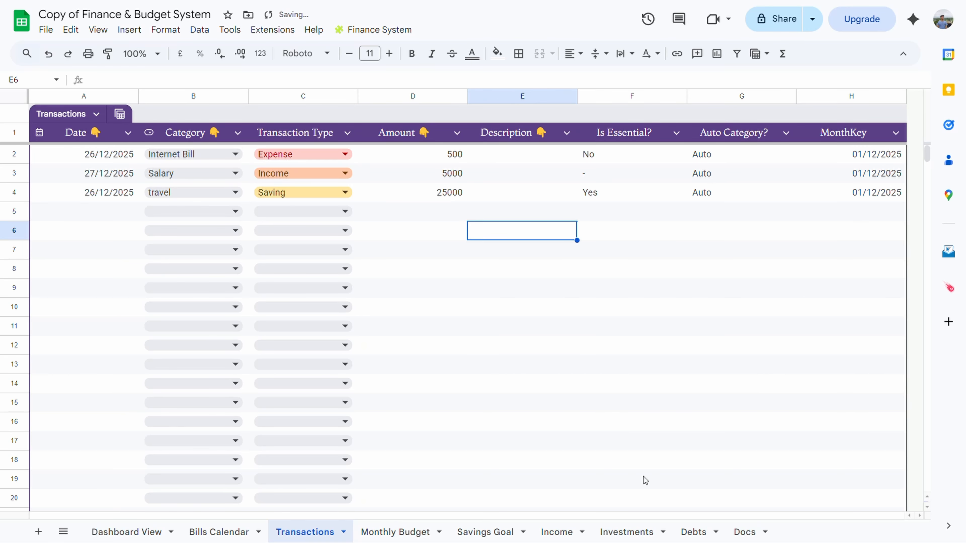
Check the travel goal's 25000 saved and 50% progress on Savings Goal, then view the Income sheet
click(489, 531)
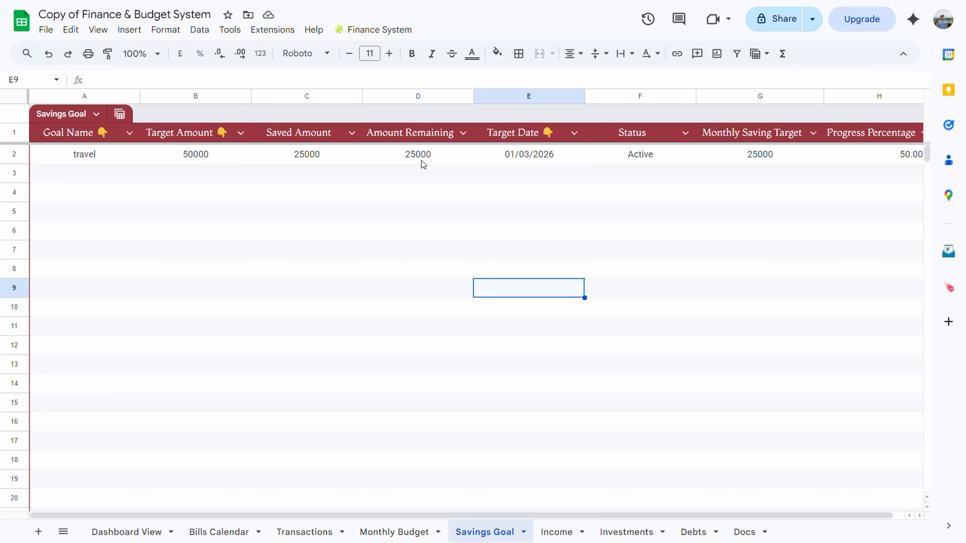
scroll(424, 164, right, 1)
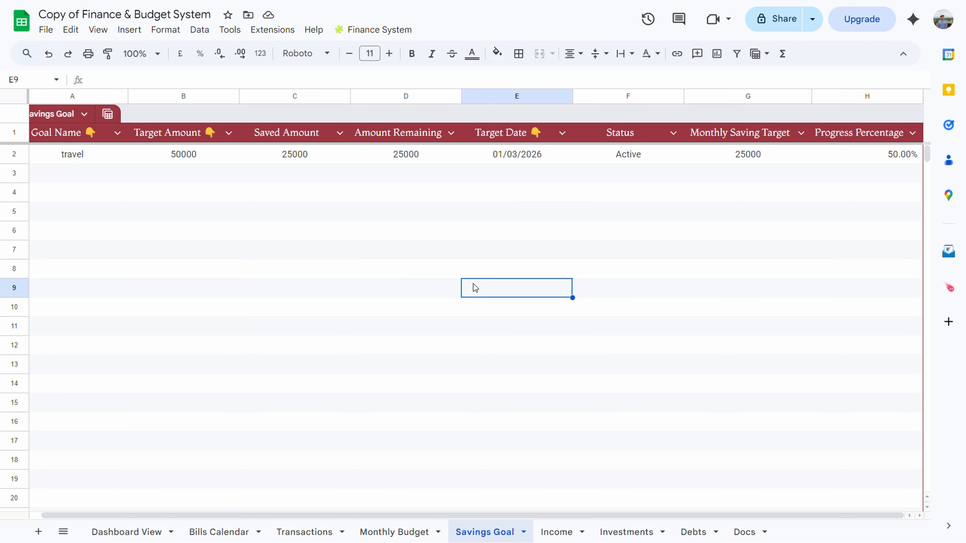
click(557, 532)
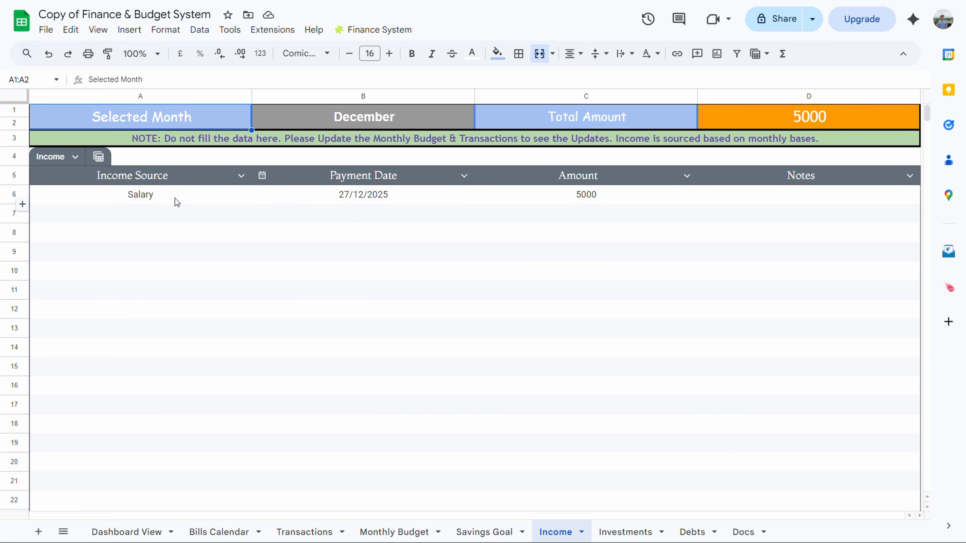
Look through the Transactions, Income and Savings Goal sheets, ending on Investments showing a December total of 0
click(303, 533)
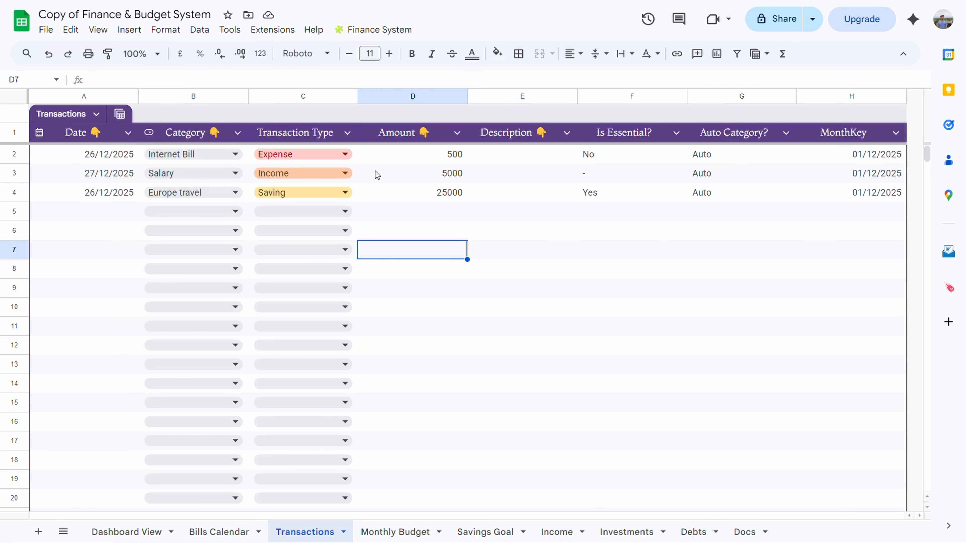
click(564, 537)
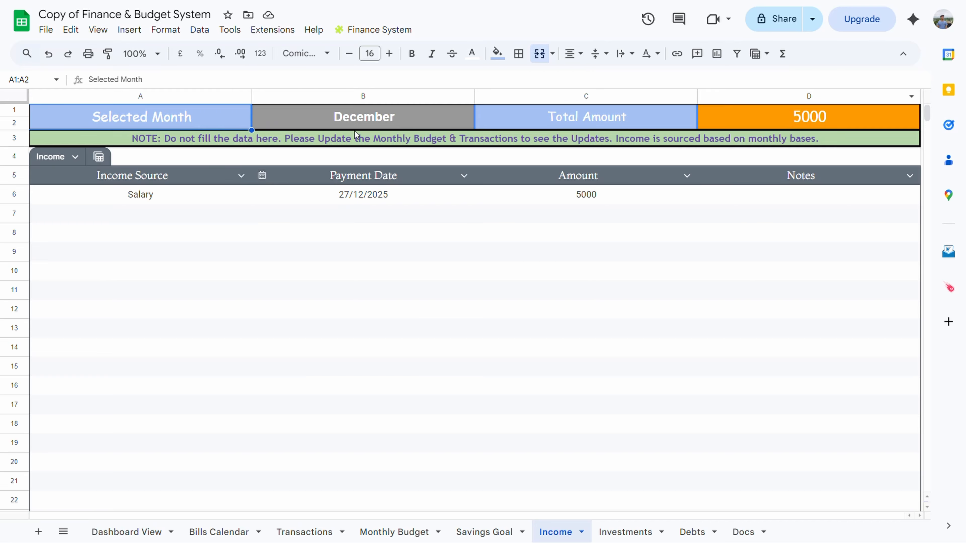
click(484, 532)
click(631, 532)
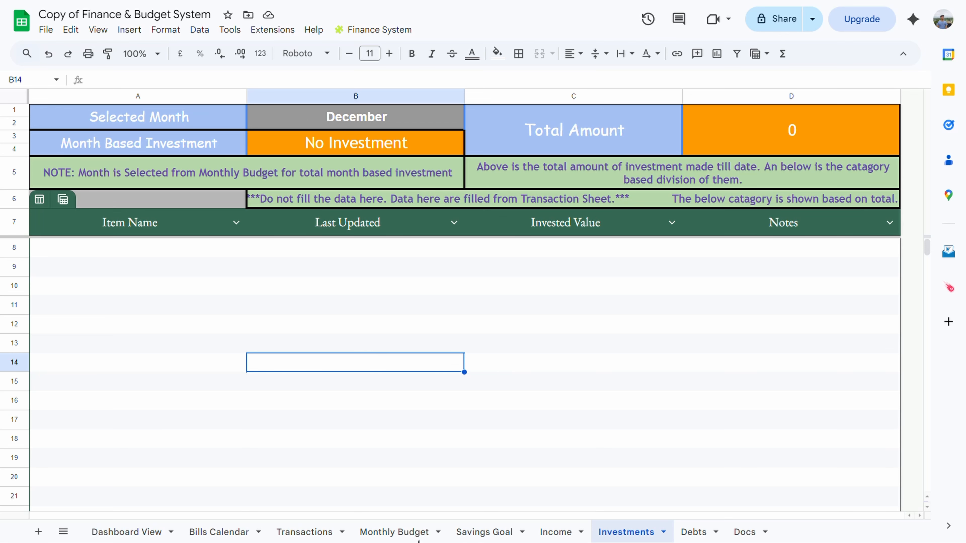
On Transactions, date row 5 as 25/12/2025 and set its category to Stocks
click(316, 532)
double_click(104, 211)
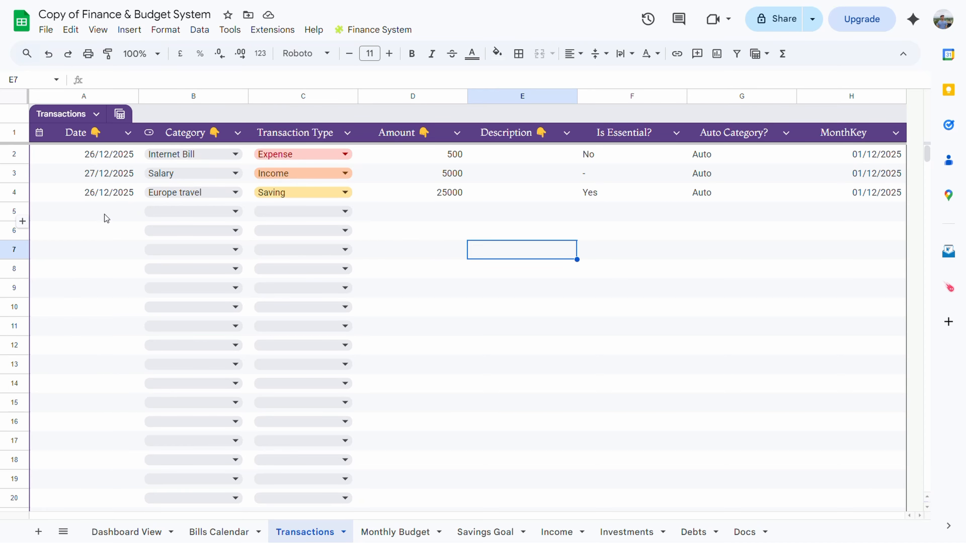
click(106, 214)
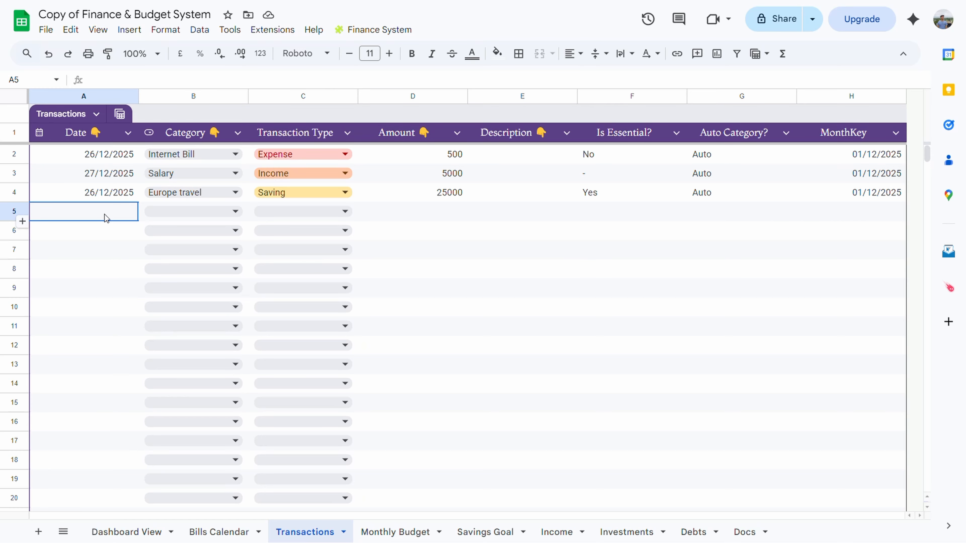
double_click(105, 215)
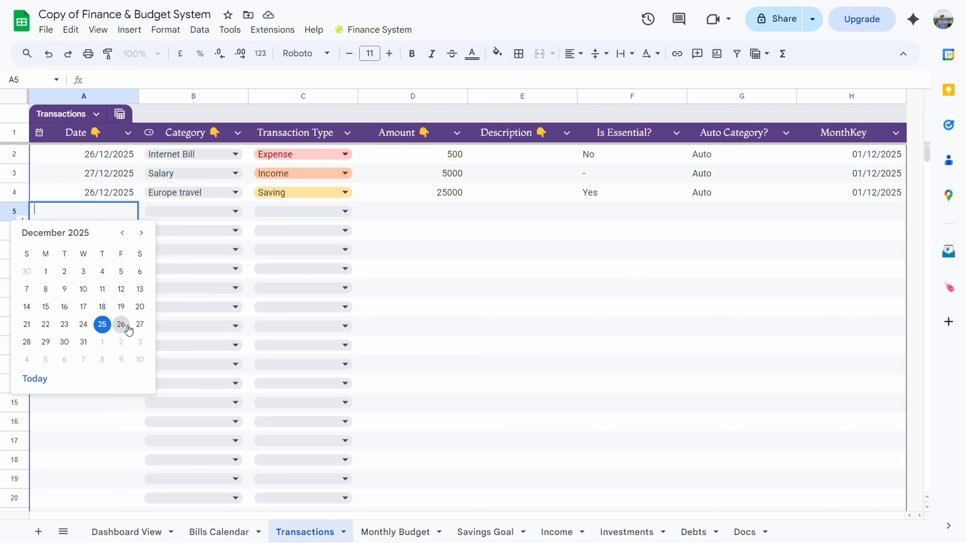
click(109, 325)
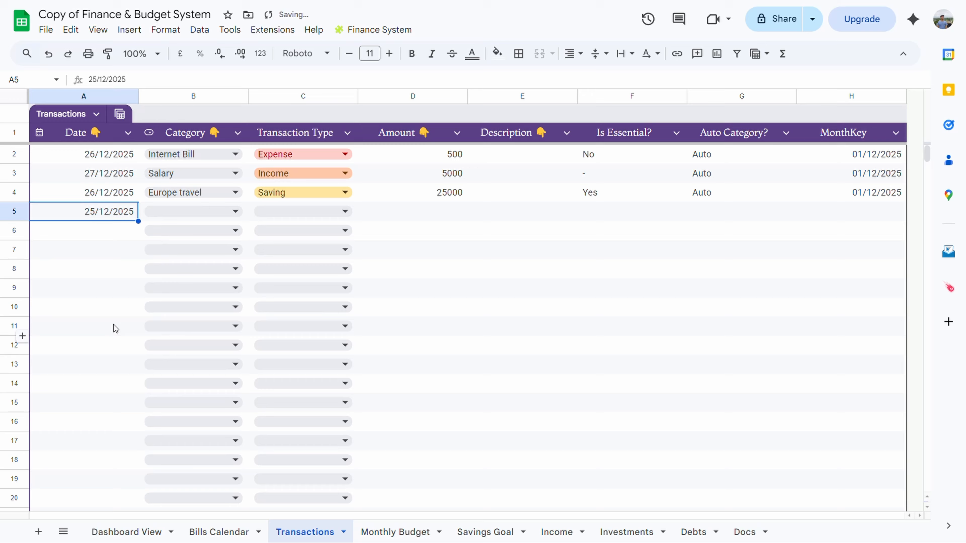
click(194, 213)
scroll(209, 427, down, 5)
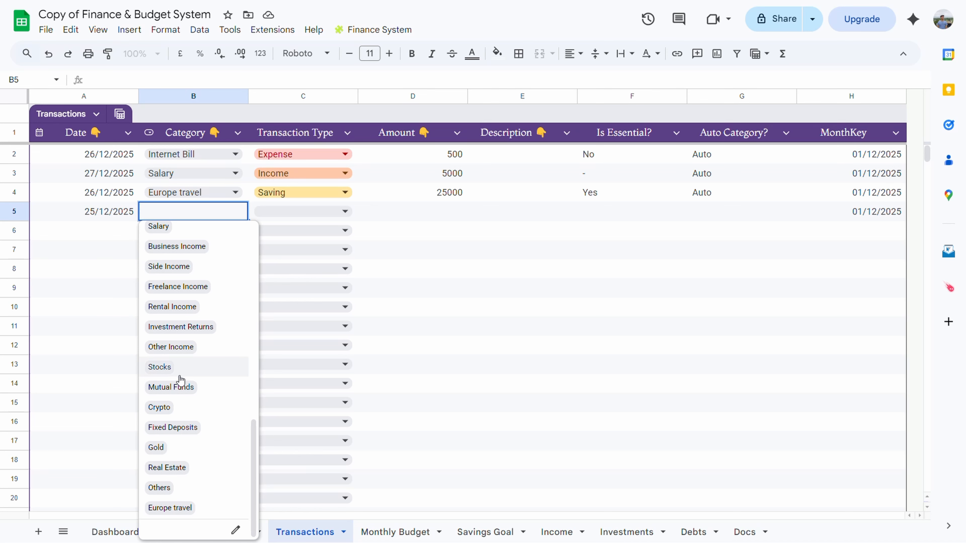
click(160, 370)
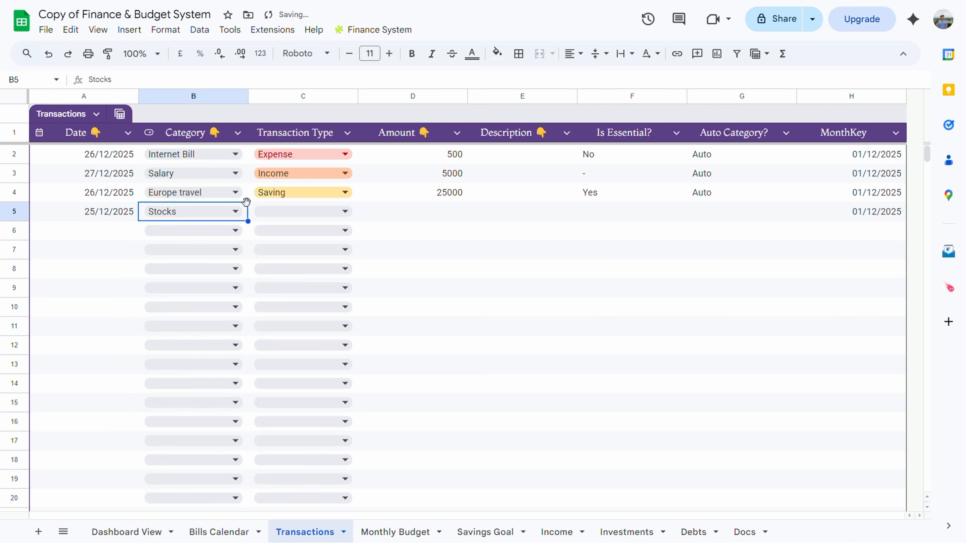
Enter 1000 as row 5's amount and view the updated Investments sheet
drag(447, 319, 445, 310)
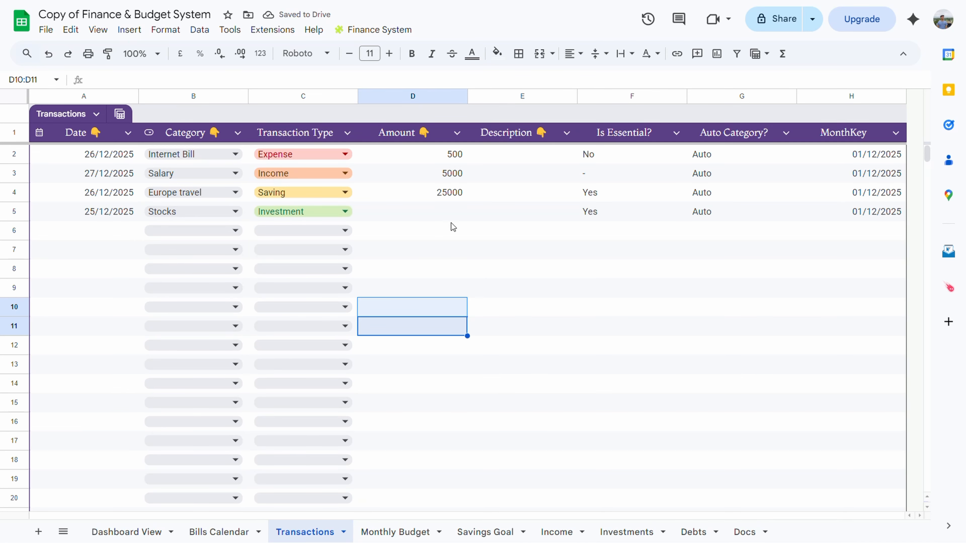
click(447, 215)
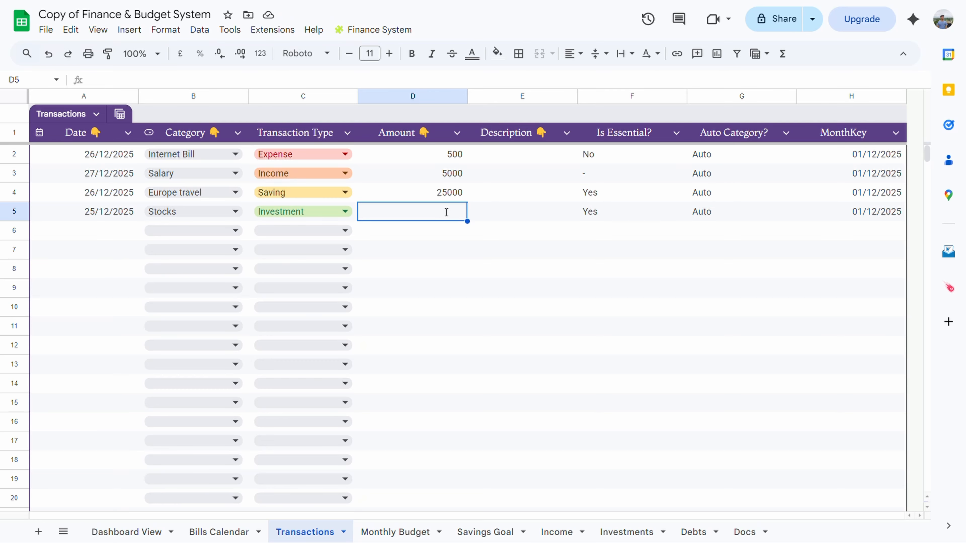
text(1000)
click(434, 307)
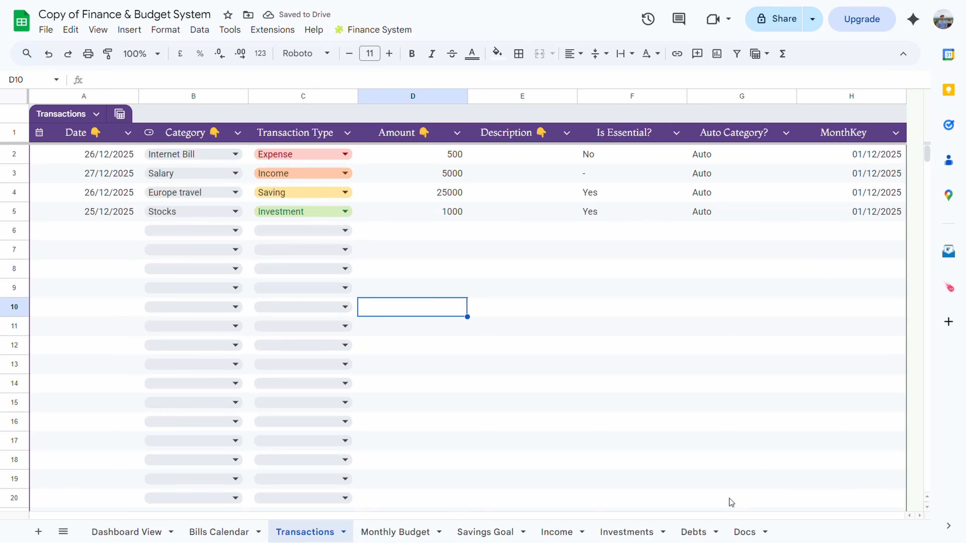
click(637, 533)
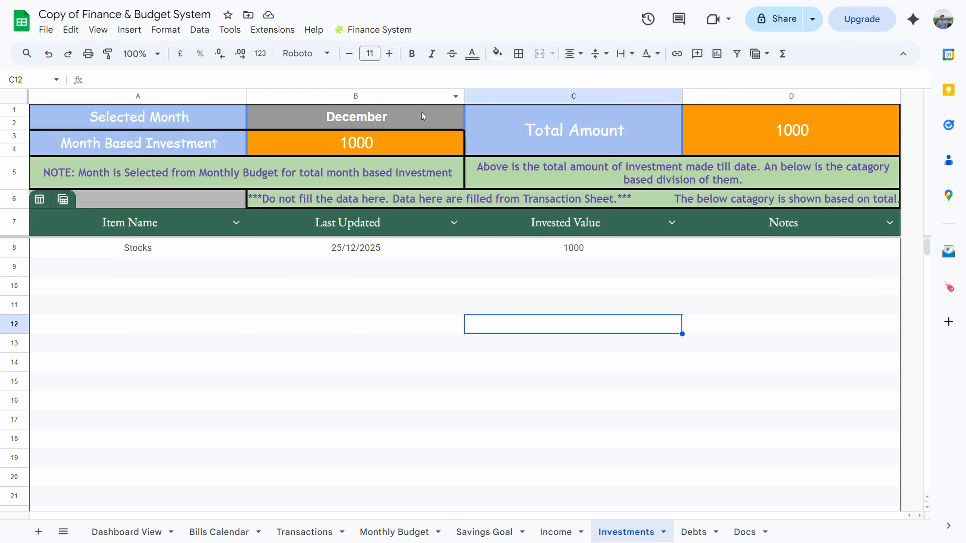
After confirming Stocks at 1000 on Investments, move to the empty Debts sheet
click(703, 534)
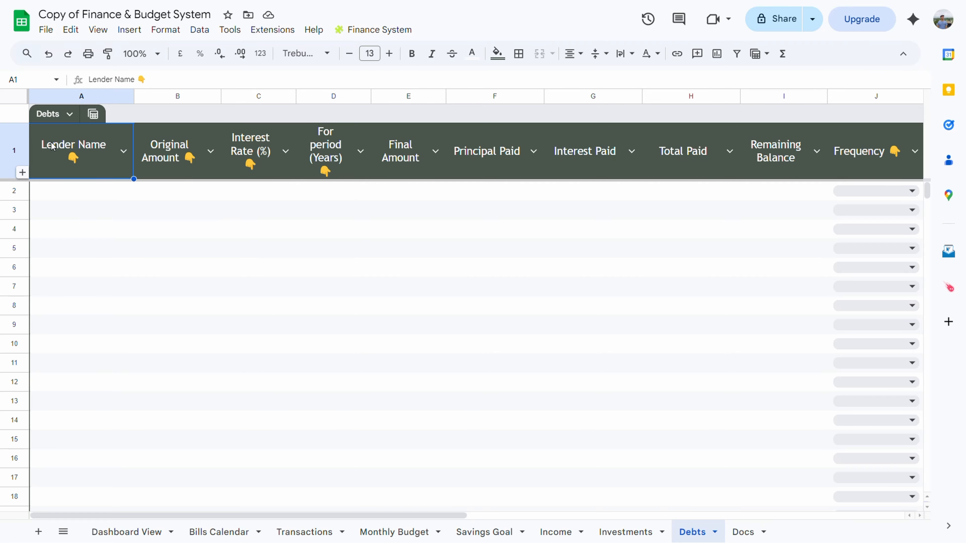
Enter lender SBI Loan, amount 2000, interest 15% and a 10-year period in Debts row 2
click(82, 193)
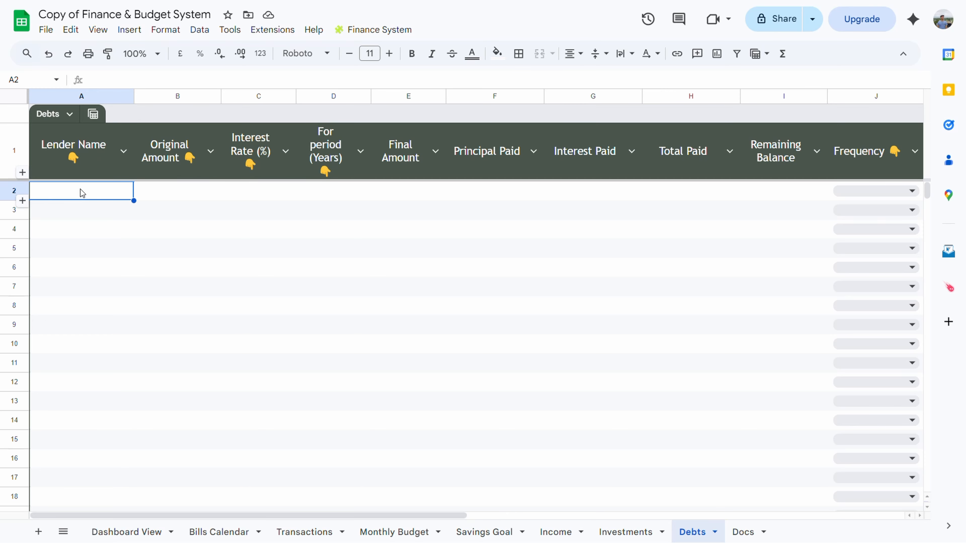
text(SBI Loan)
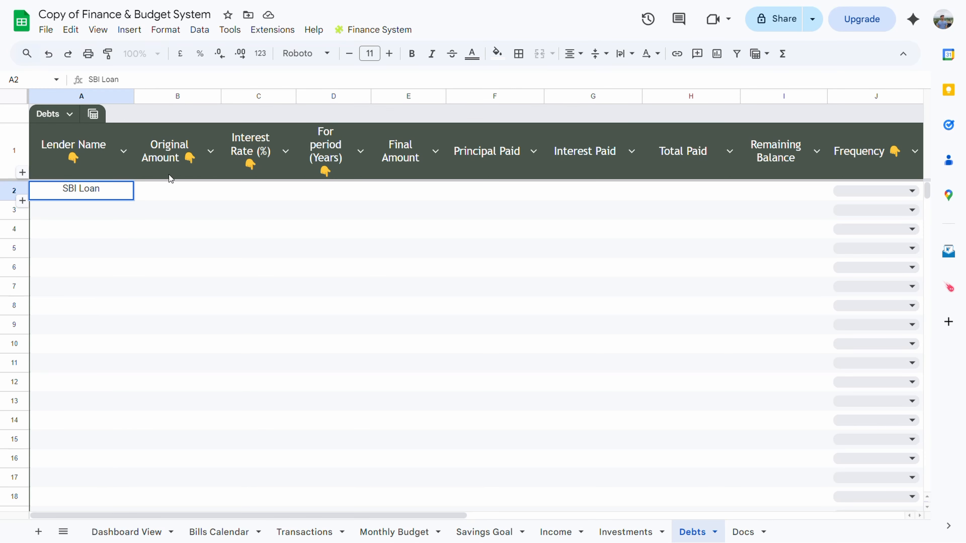
click(190, 198)
text(2000)
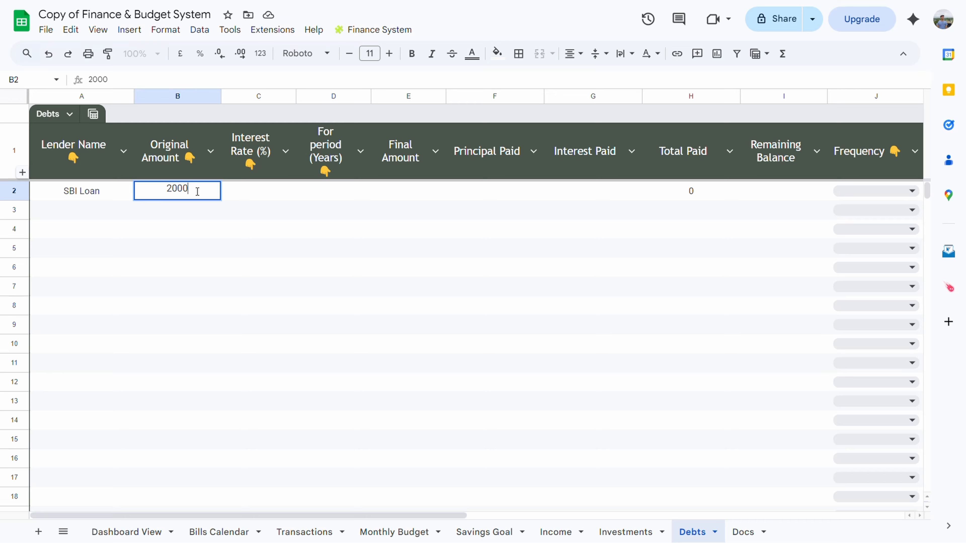
click(272, 194)
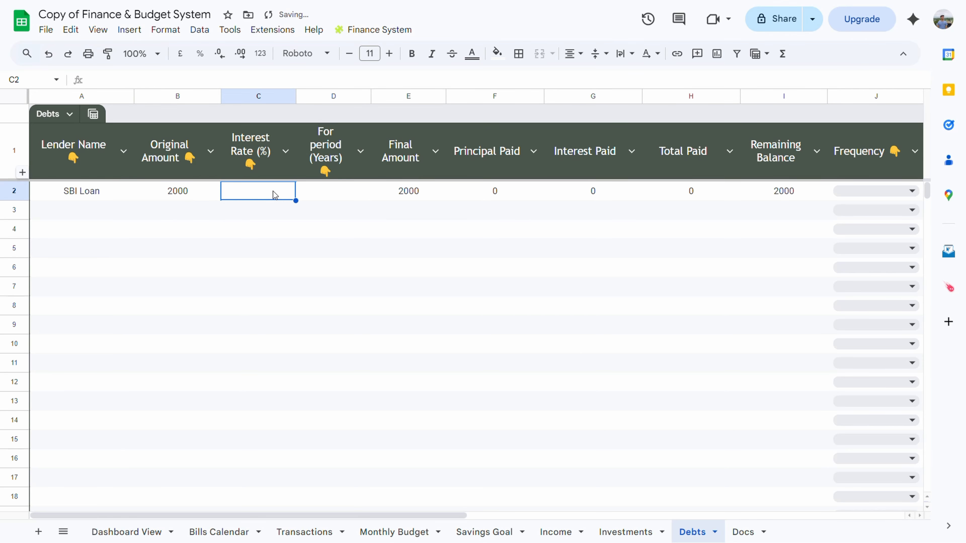
text(15)
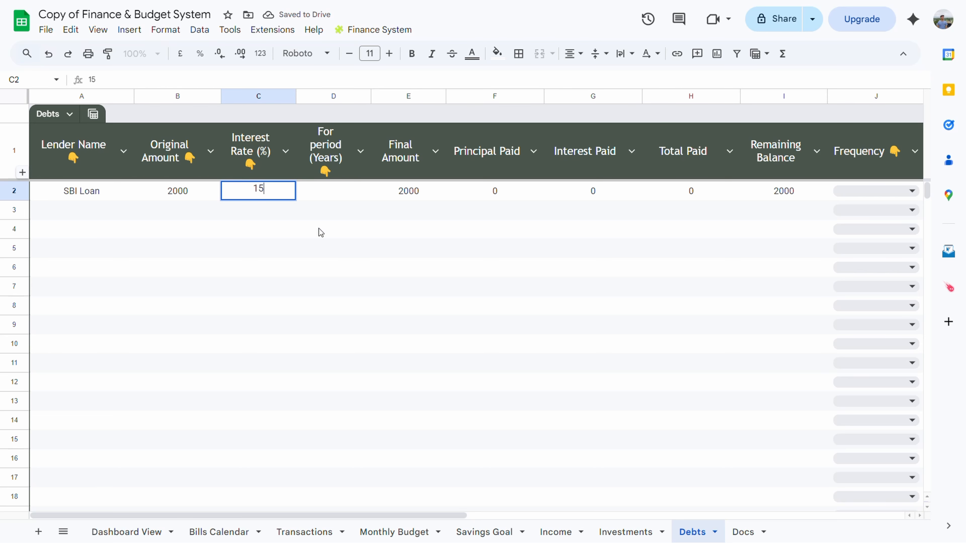
click(345, 196)
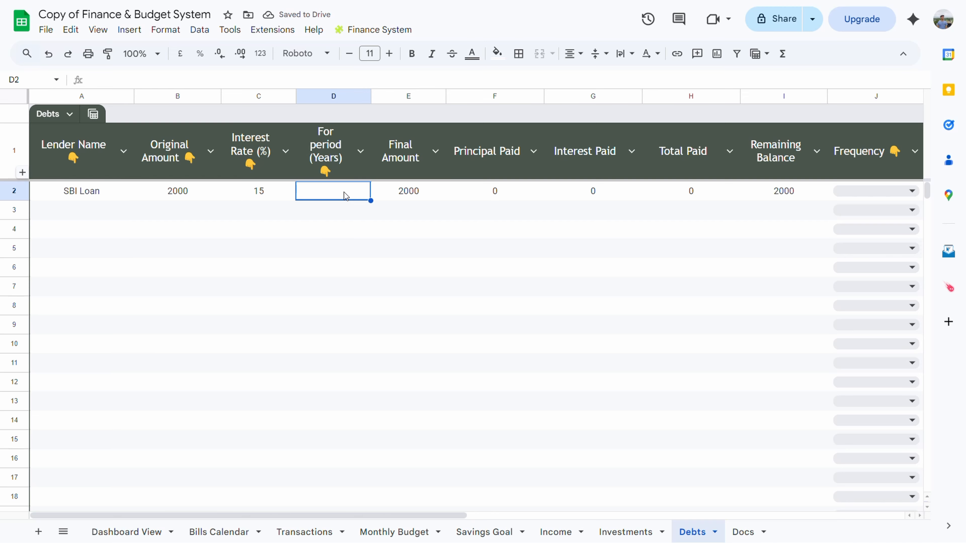
text(10)
click(493, 271)
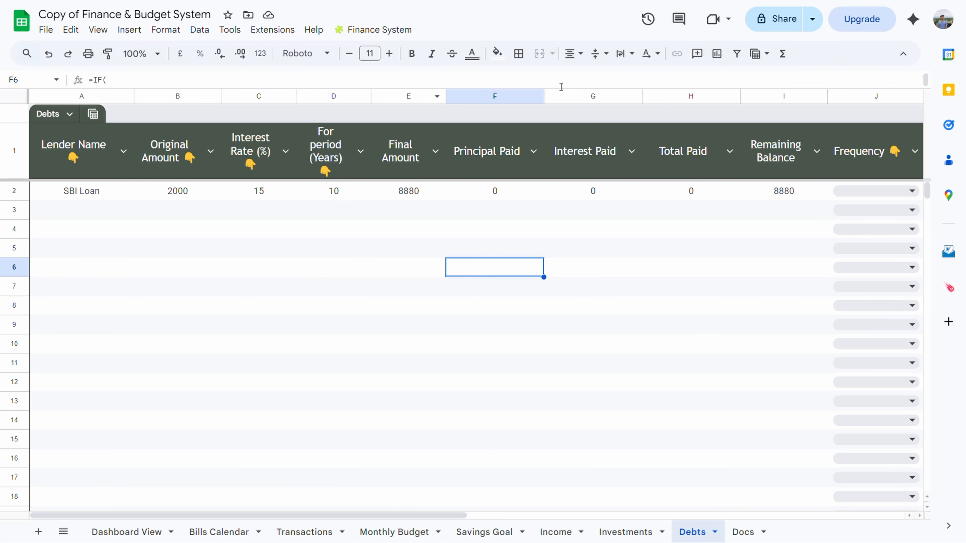
Set the SBI Loan's repayment frequency to Monthly
scroll(874, 191, right, 5)
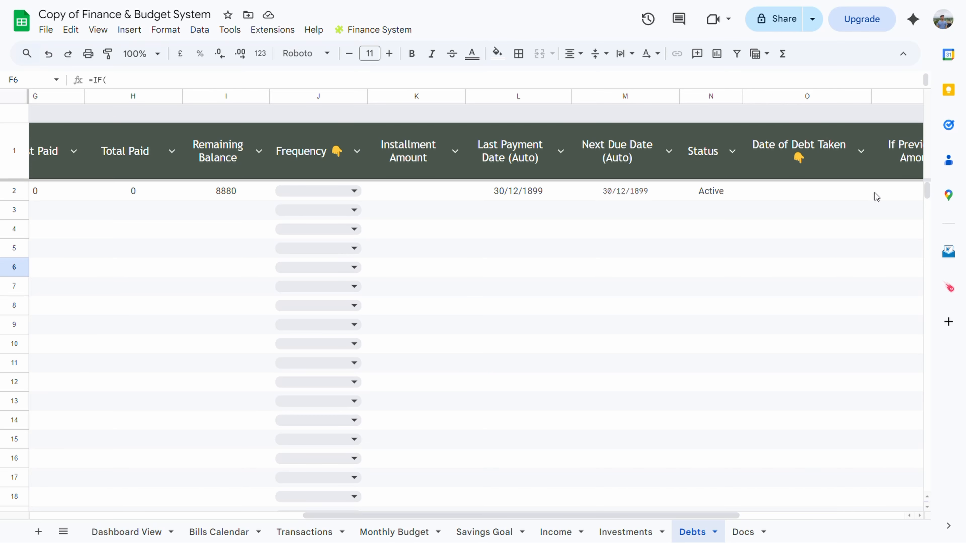
scroll(347, 179, right, 1)
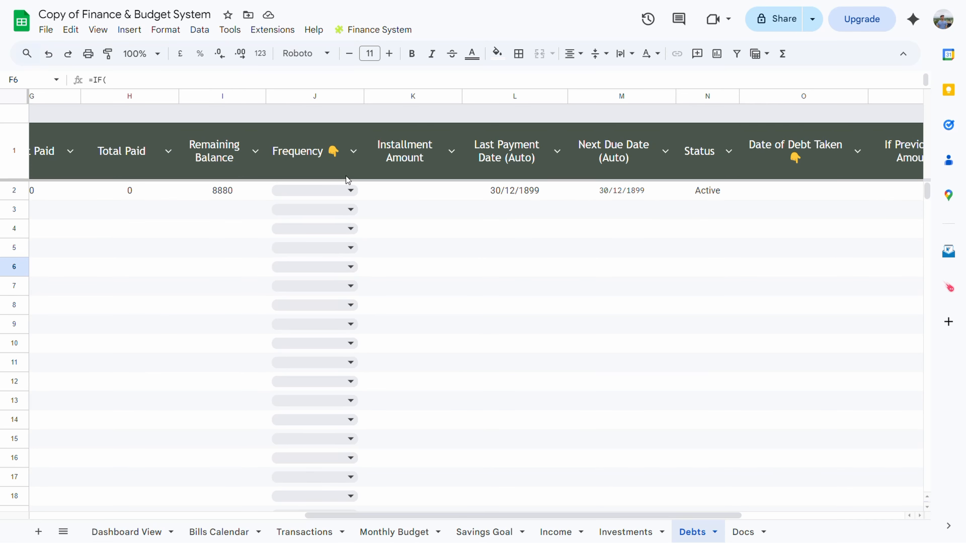
scroll(347, 178, right, 3)
click(135, 191)
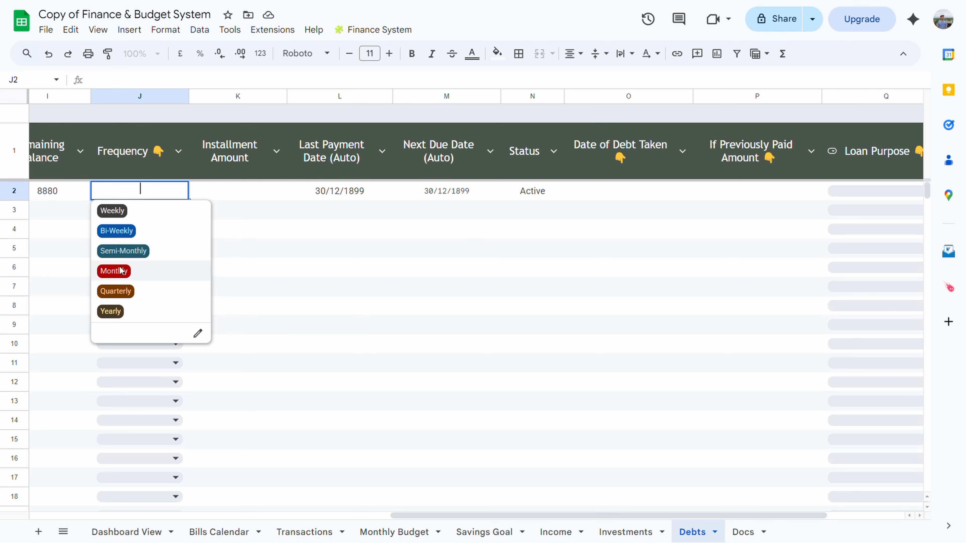
click(131, 275)
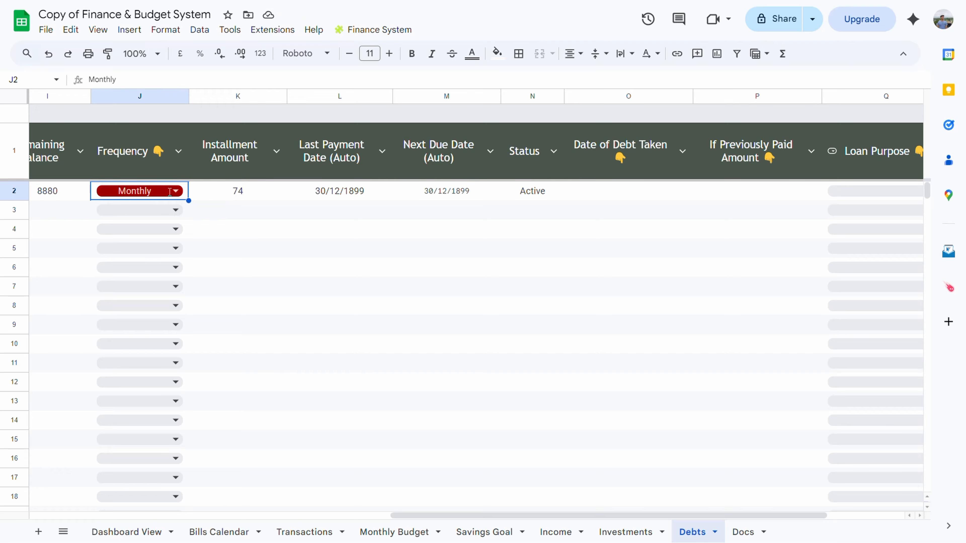
Try Yearly frequency, then revert to Monthly so the installment is 74
click(176, 191)
click(133, 312)
click(235, 325)
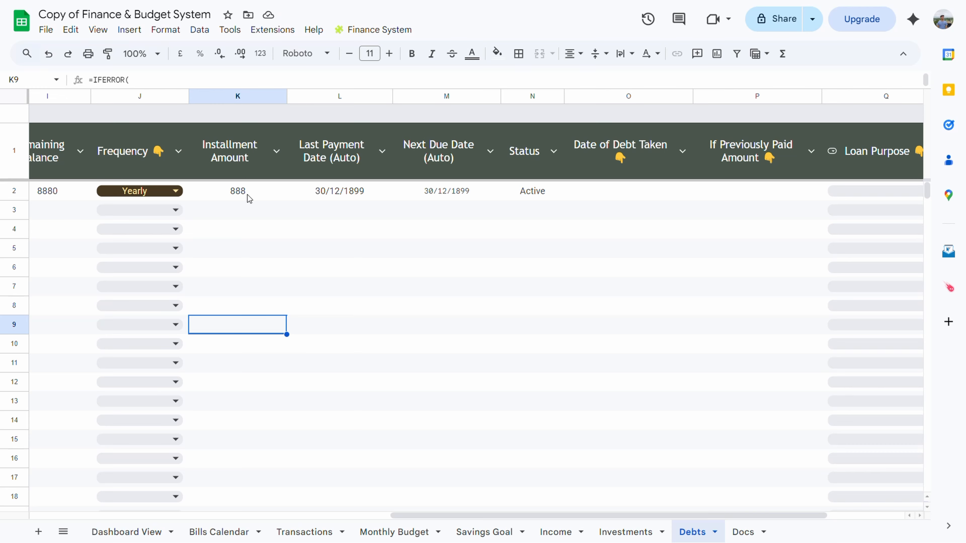
click(159, 190)
click(132, 272)
click(282, 248)
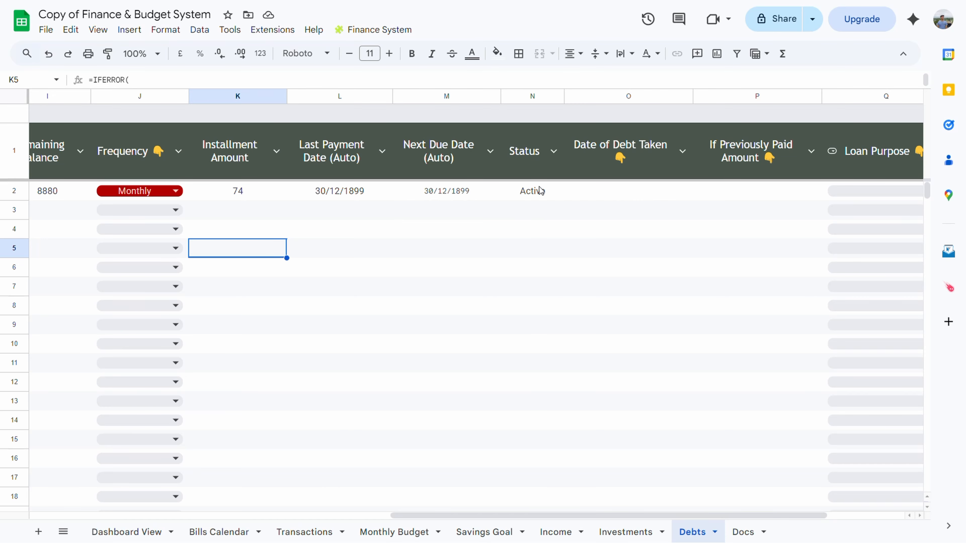
click(597, 189)
scroll(609, 190, right, 3)
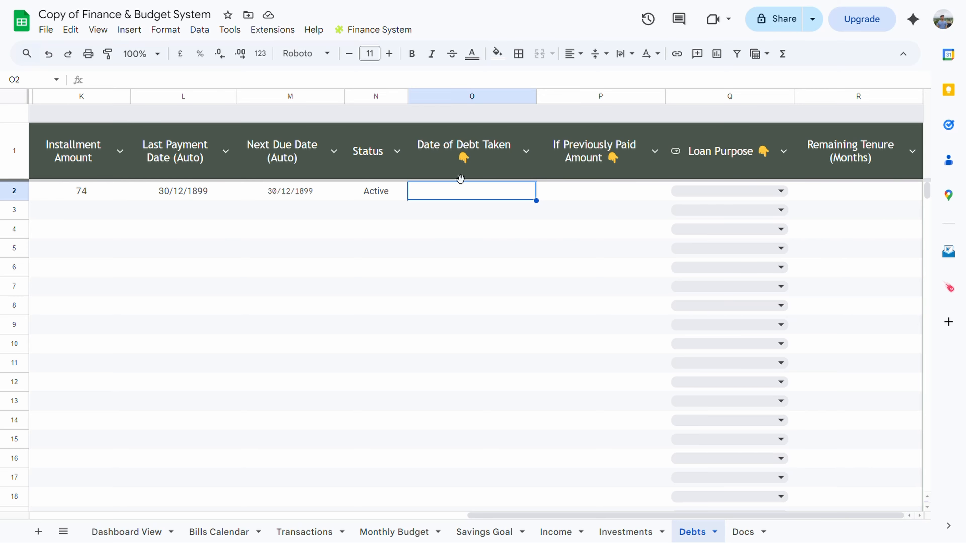
Give the SBI Loan a start date of 01/08/2025 and 1000 already paid
double_click(468, 191)
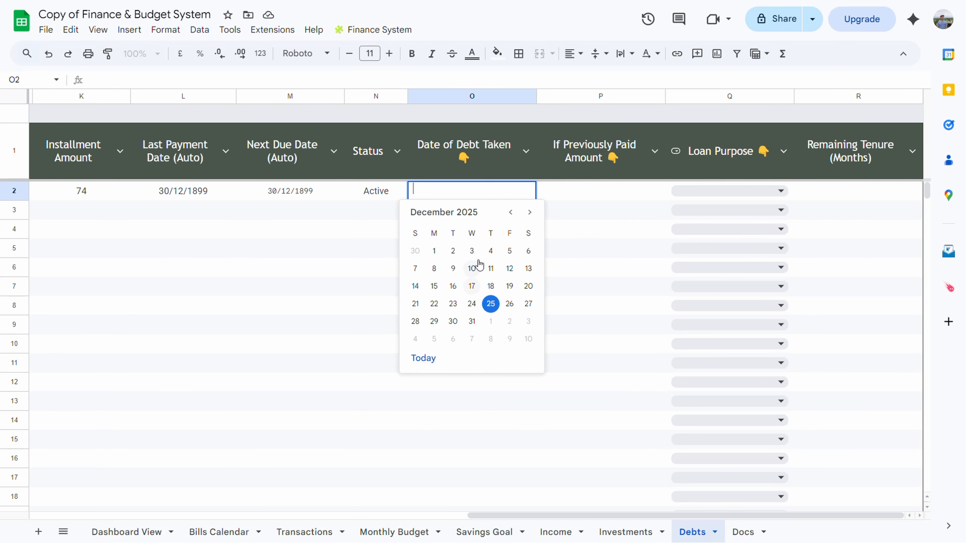
click(510, 212)
click(510, 212)
click(511, 212)
click(510, 213)
click(509, 251)
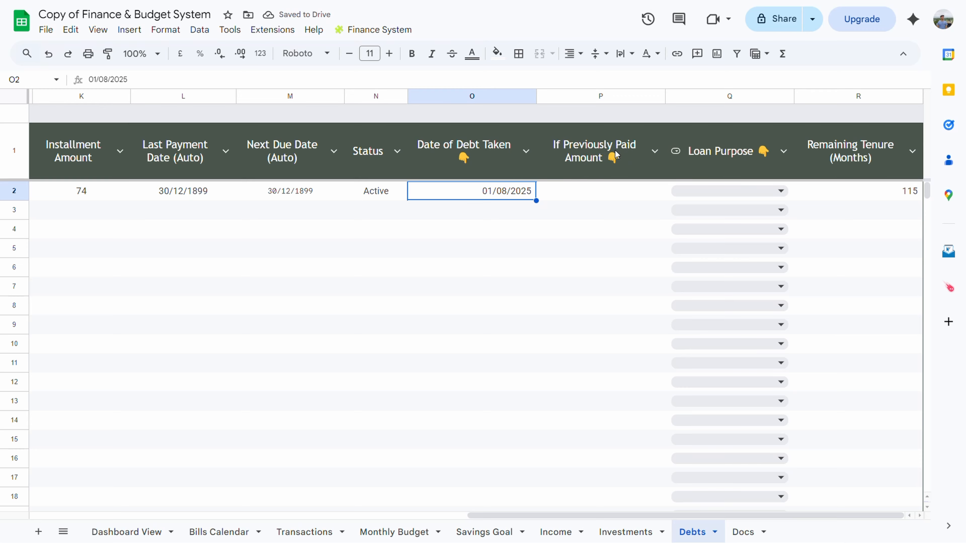
click(599, 194)
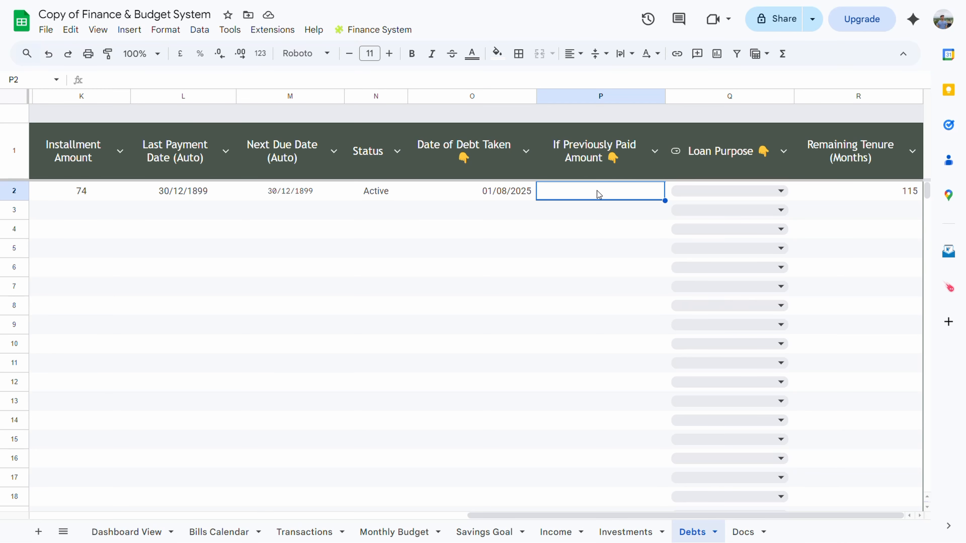
text(1000)
click(600, 248)
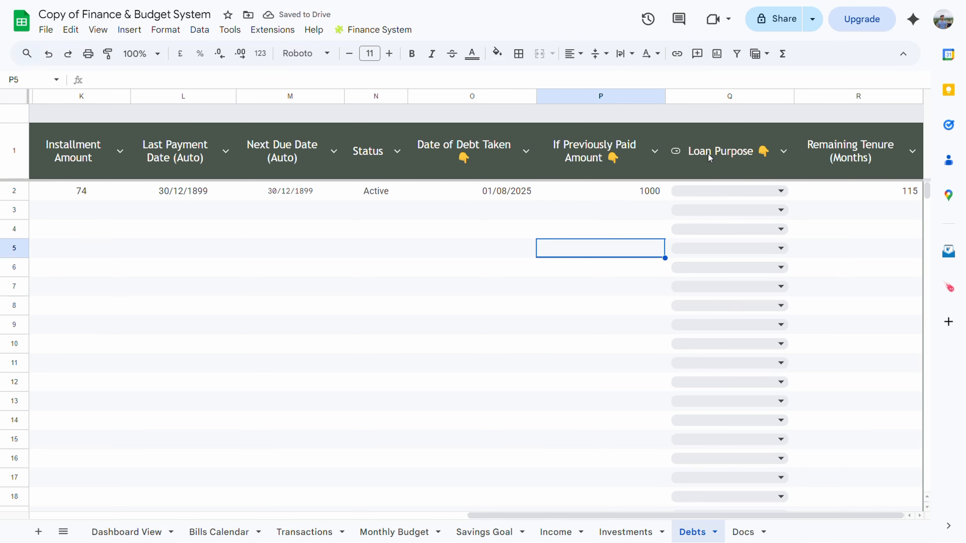
Set the SBI Loan's purpose to Personal and go back to the Transactions sheet
click(743, 190)
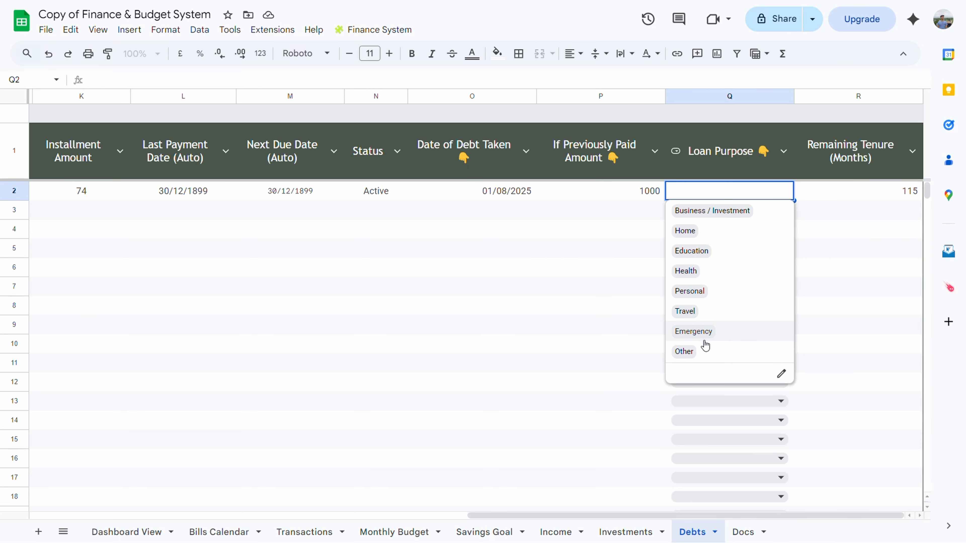
click(694, 296)
click(850, 233)
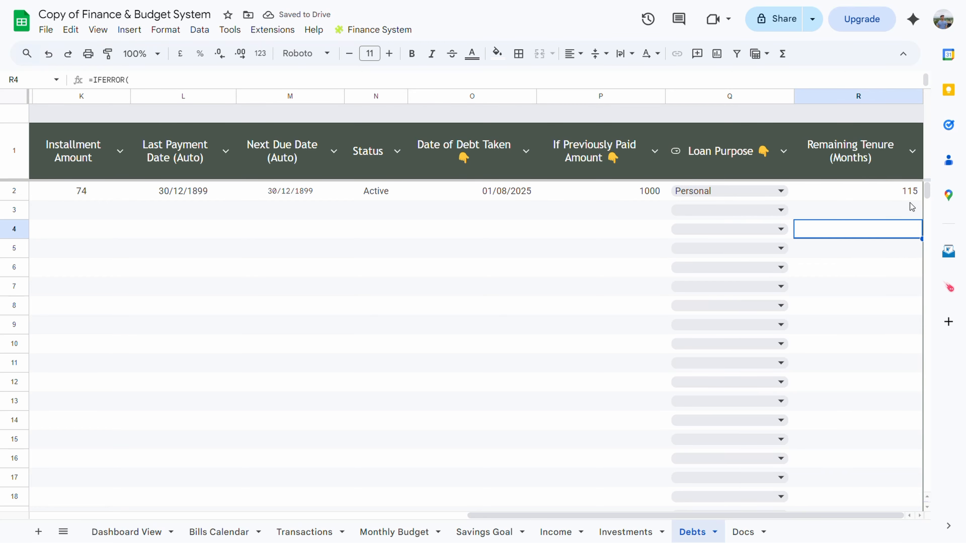
scroll(598, 318, left, 10)
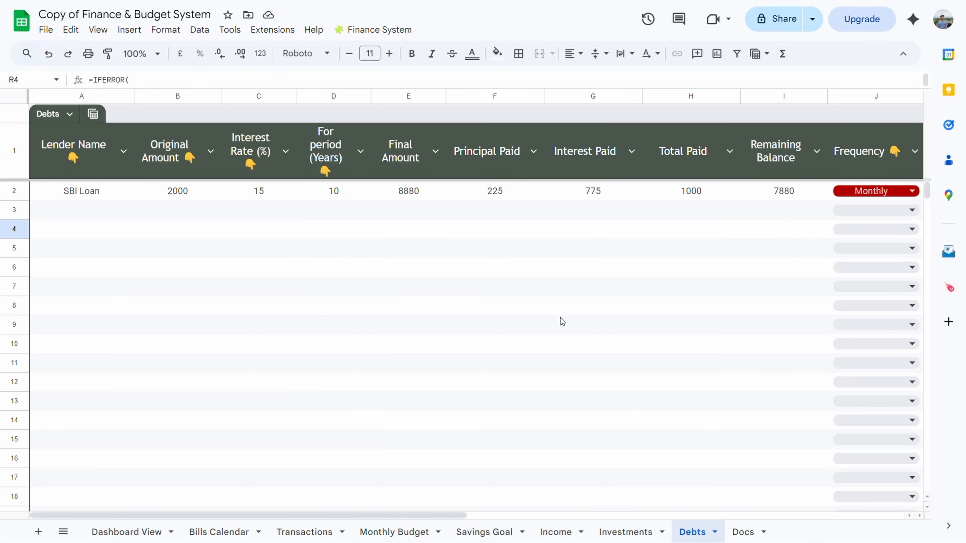
click(304, 532)
double_click(194, 231)
Categorize Transactions row 6 as SBI Loan with amount 1000, then check the Debts sheet
scroll(212, 377, down, 5)
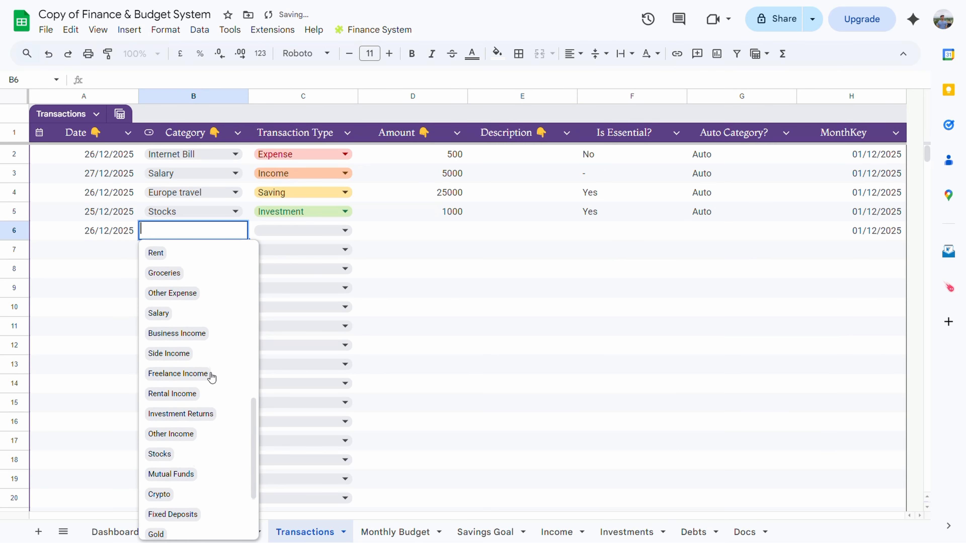
scroll(212, 377, down, 3)
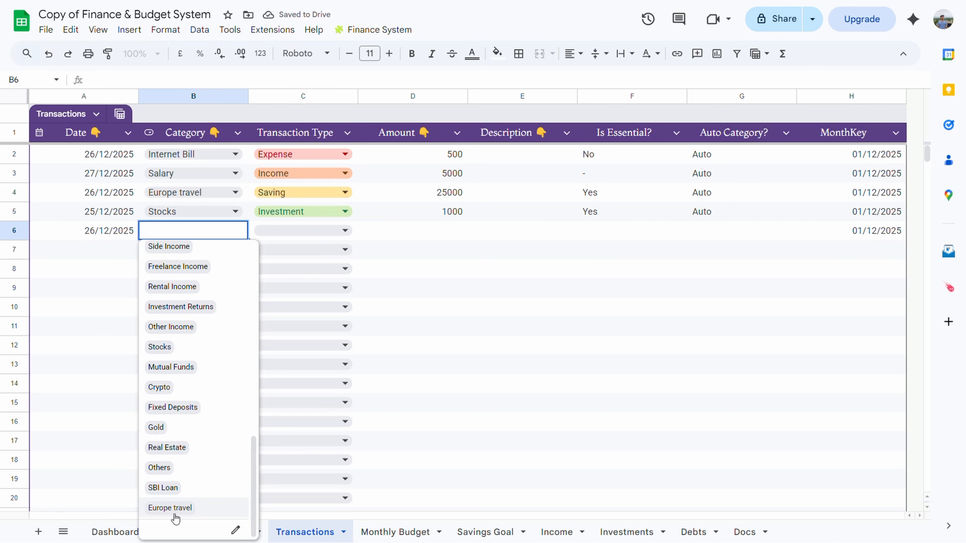
click(163, 489)
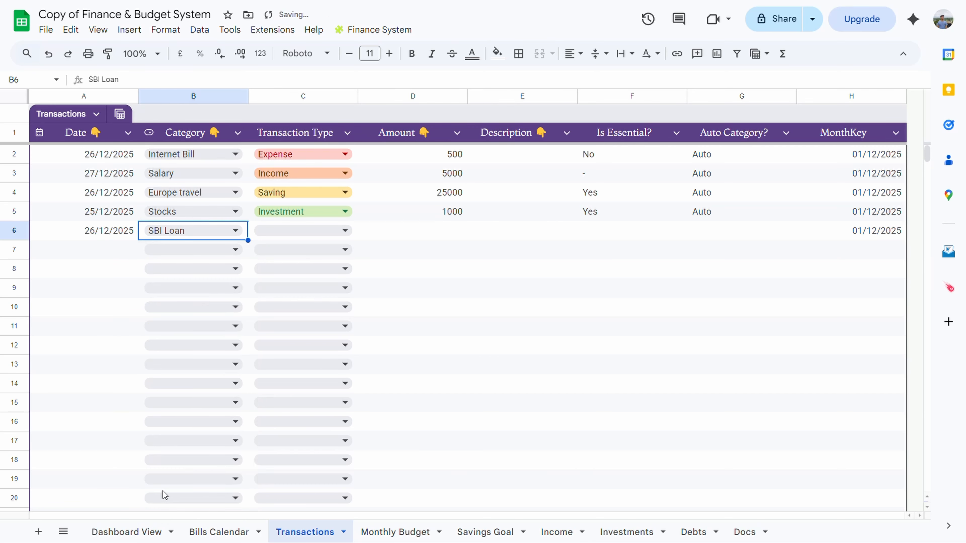
click(446, 229)
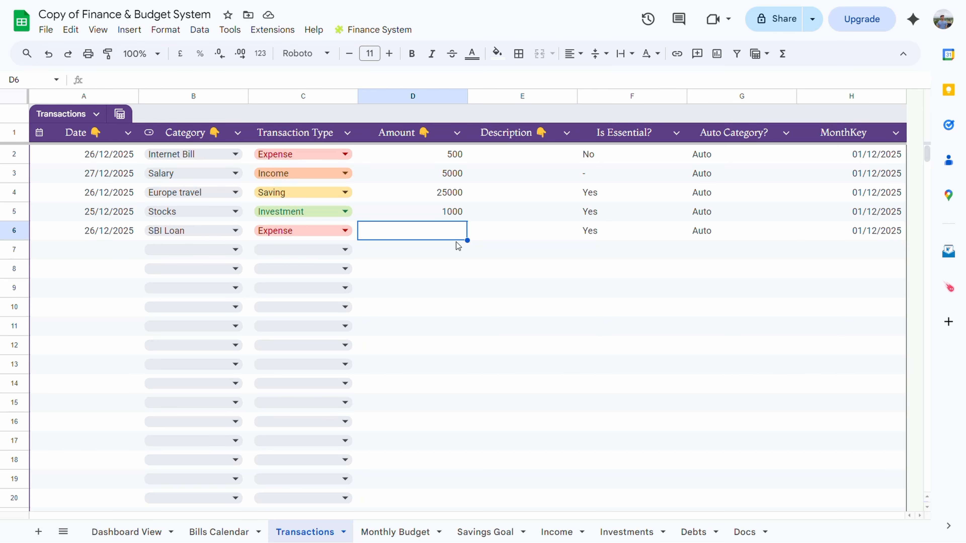
text(1000)
key(Return)
key(Return)
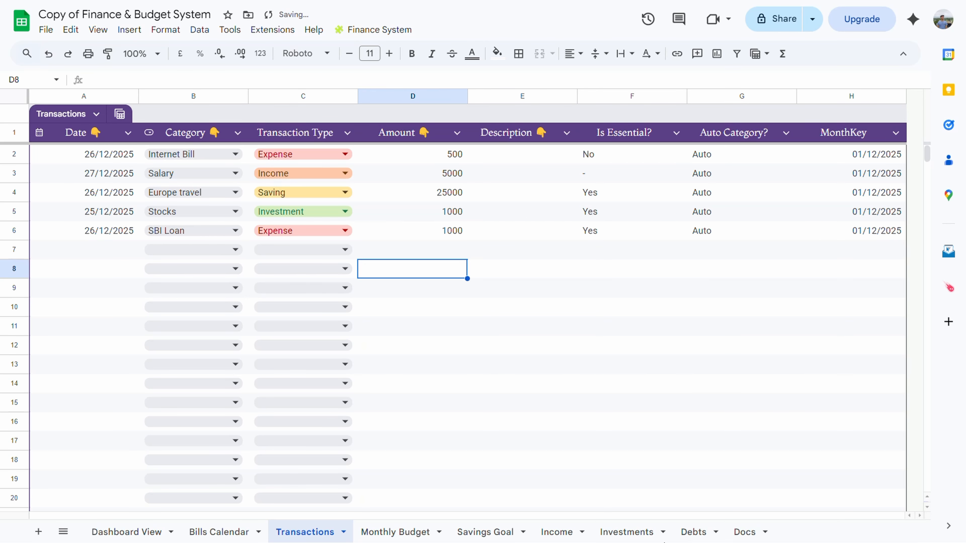
click(688, 532)
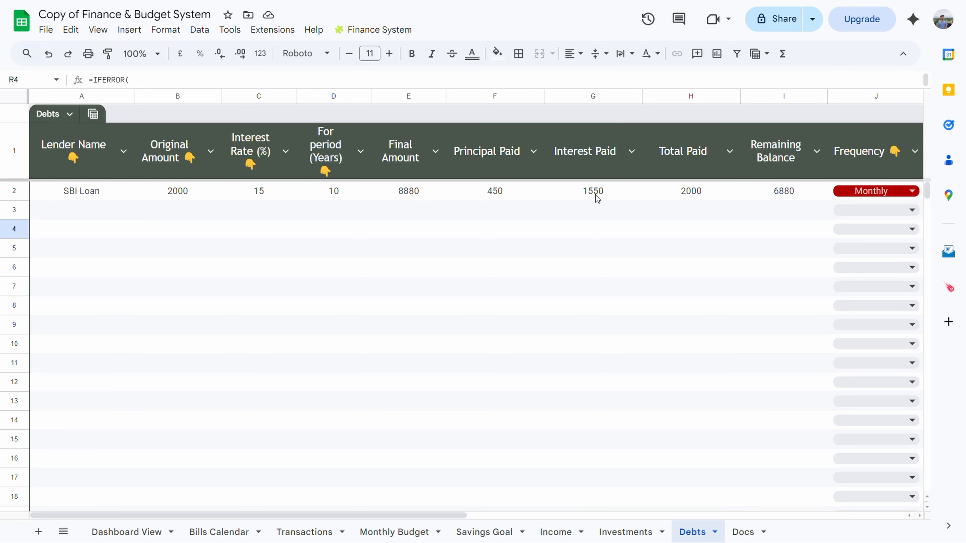
scroll(597, 198, right, 2)
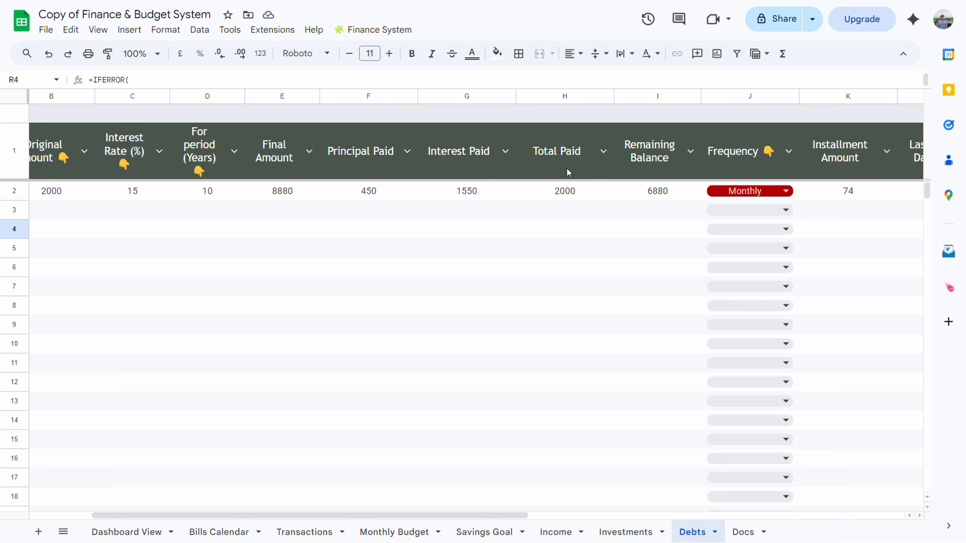
scroll(569, 198, right, 2)
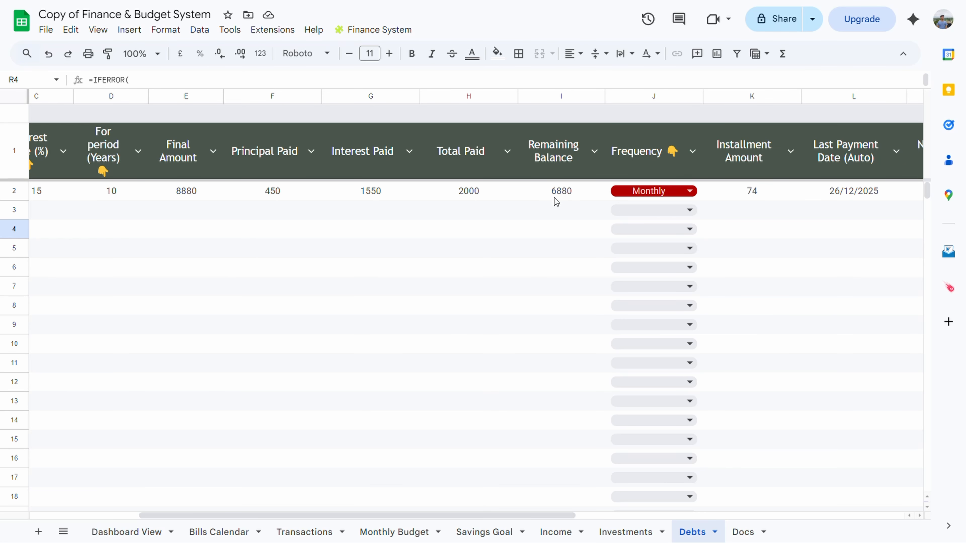
scroll(573, 197, right, 8)
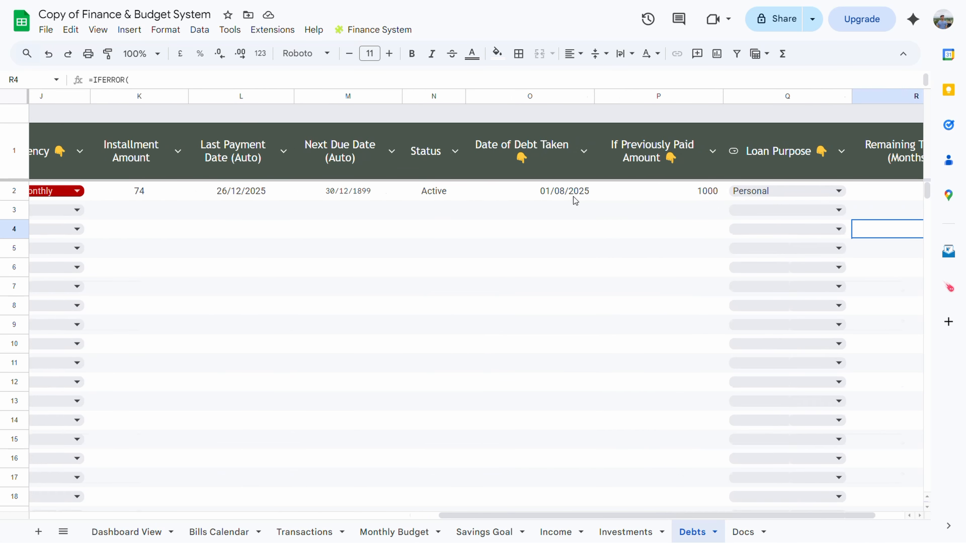
scroll(574, 196, left, 10)
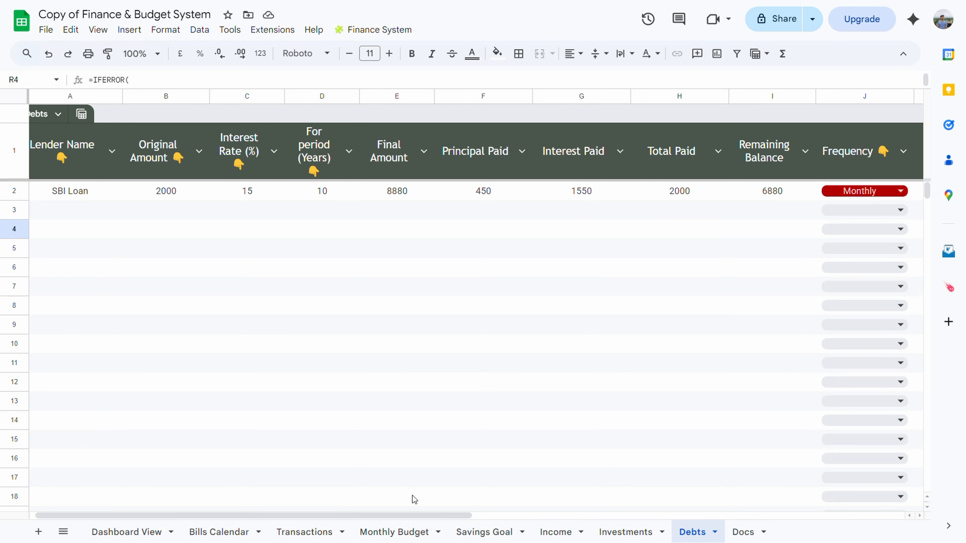
Fill Transactions row 7 with date 27/12/2025, category SBI Loan and amount 6880
click(304, 532)
click(137, 363)
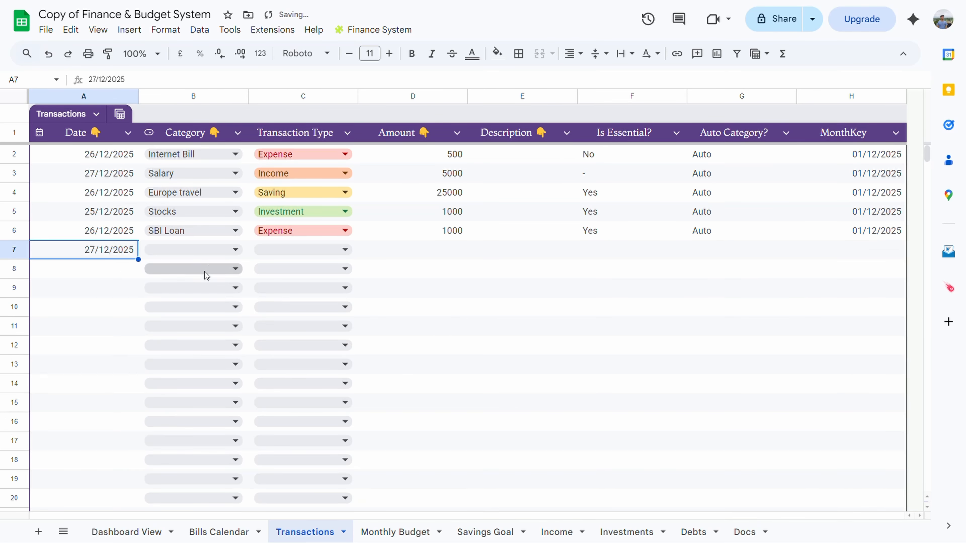
click(213, 253)
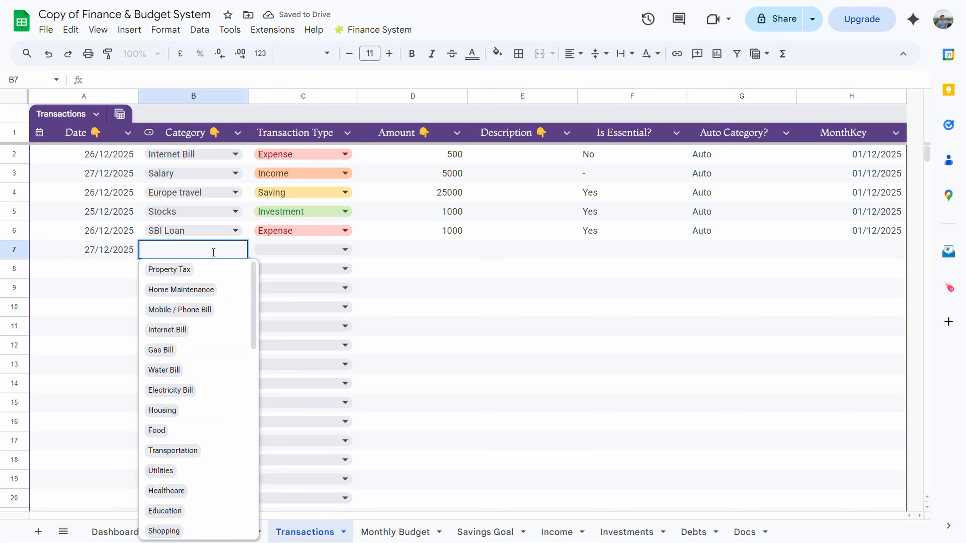
scroll(184, 438, down, 8)
scroll(184, 440, down, 6)
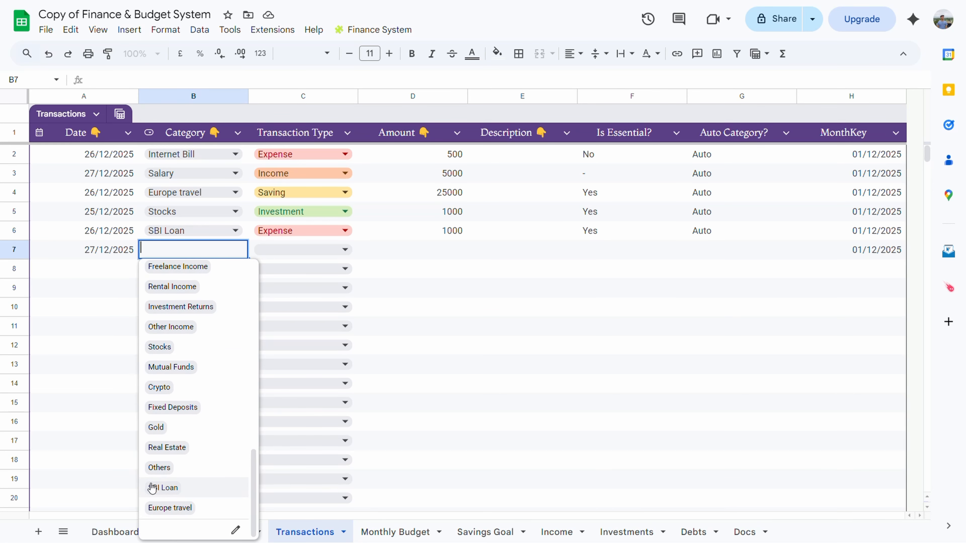
click(152, 487)
click(461, 254)
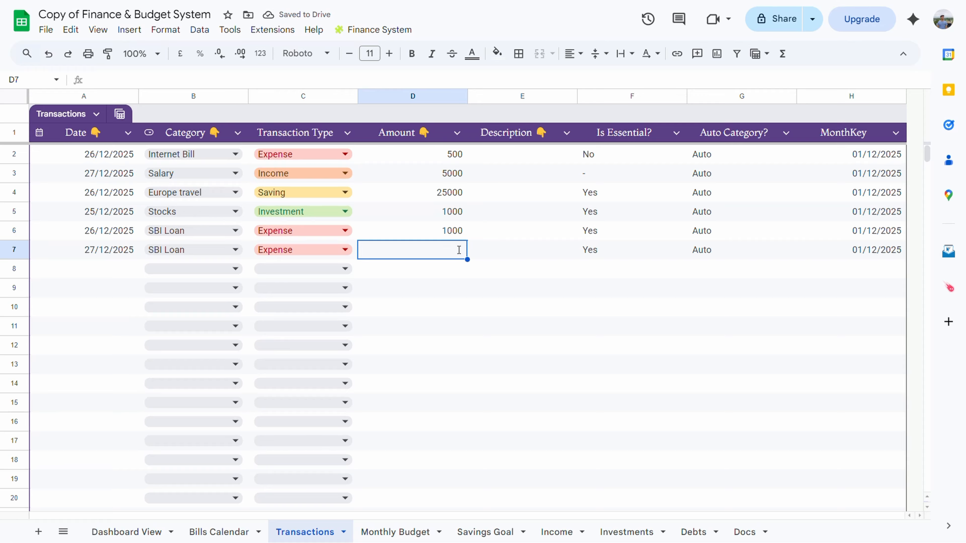
text(6880)
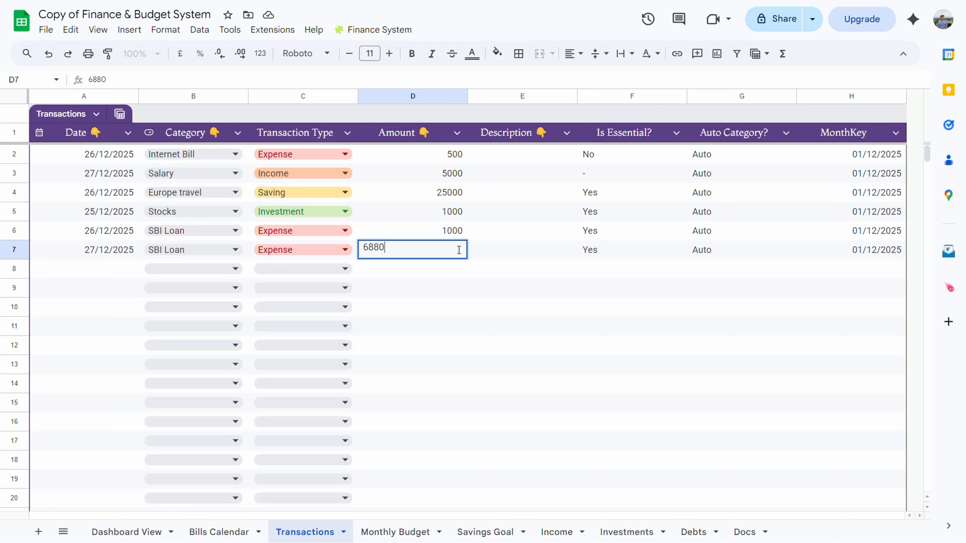
click(495, 307)
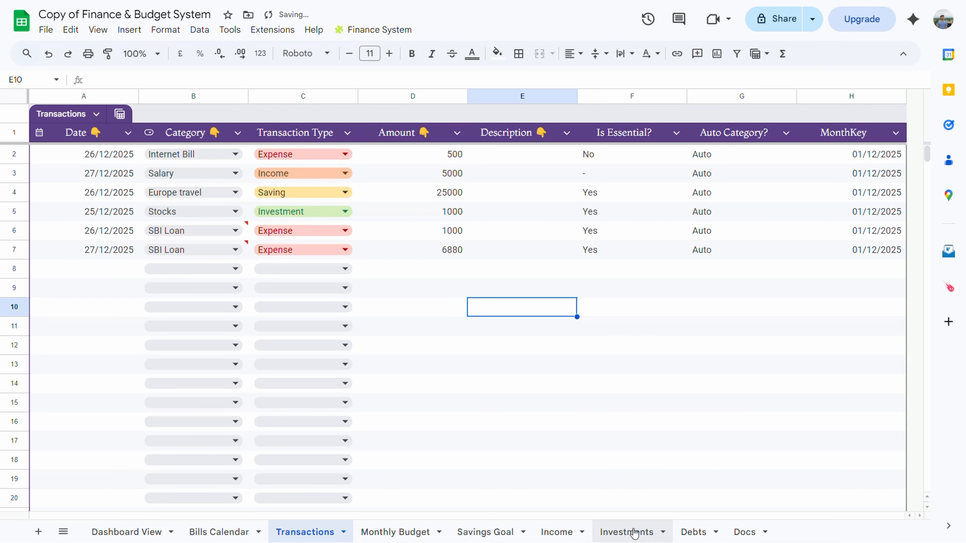
Check the Debts sheet's SBI Loan: 8880 total paid, 0 remaining balance, Inactive status
click(690, 534)
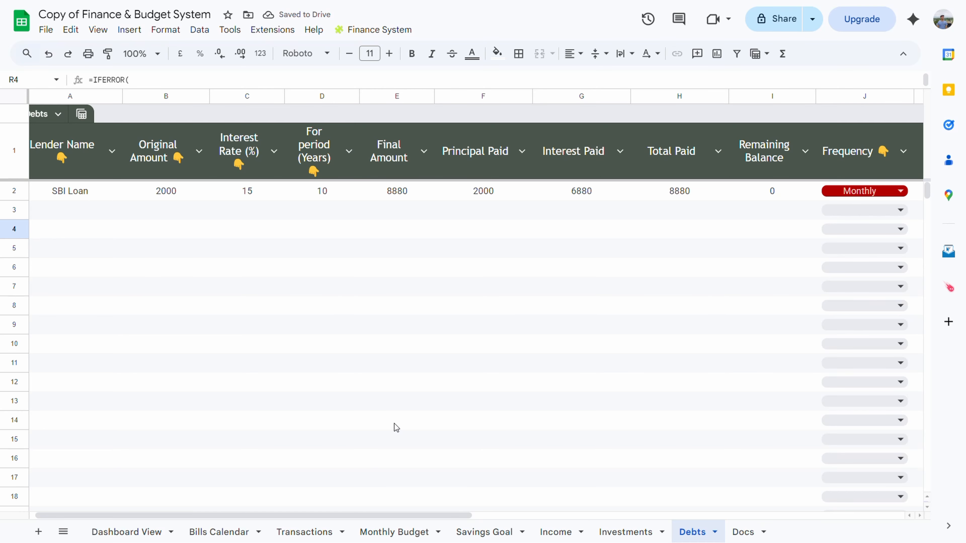
scroll(348, 242, right, 4)
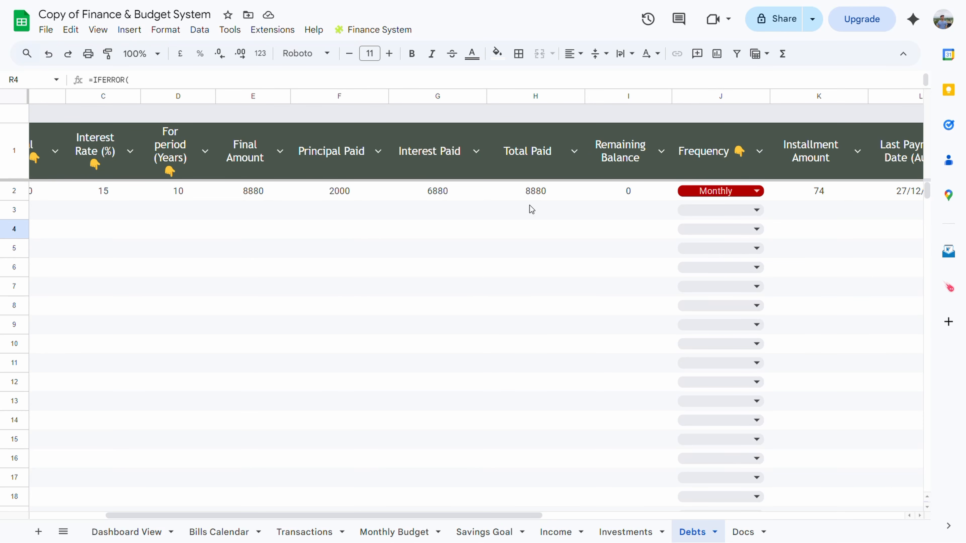
scroll(336, 220, right, 1)
scroll(337, 221, right, 4)
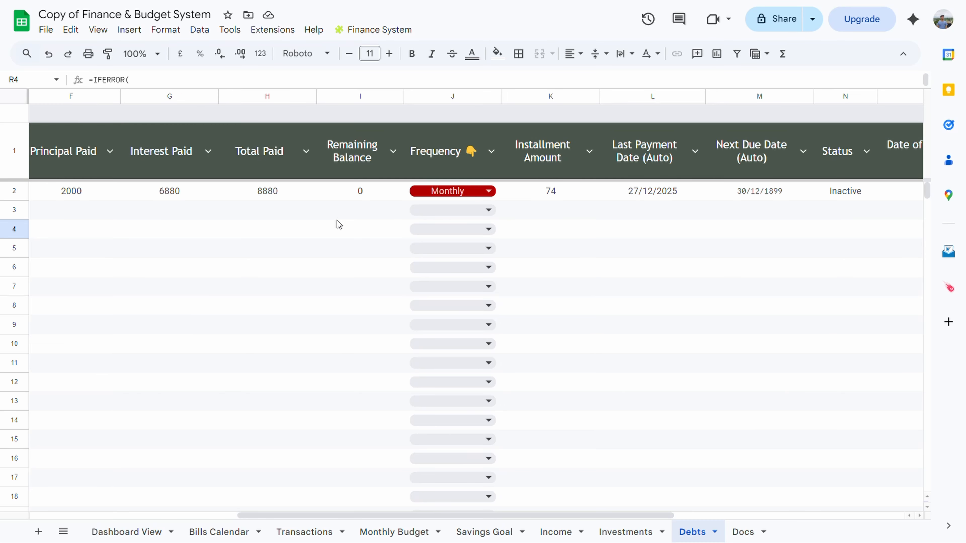
scroll(338, 224, right, 3)
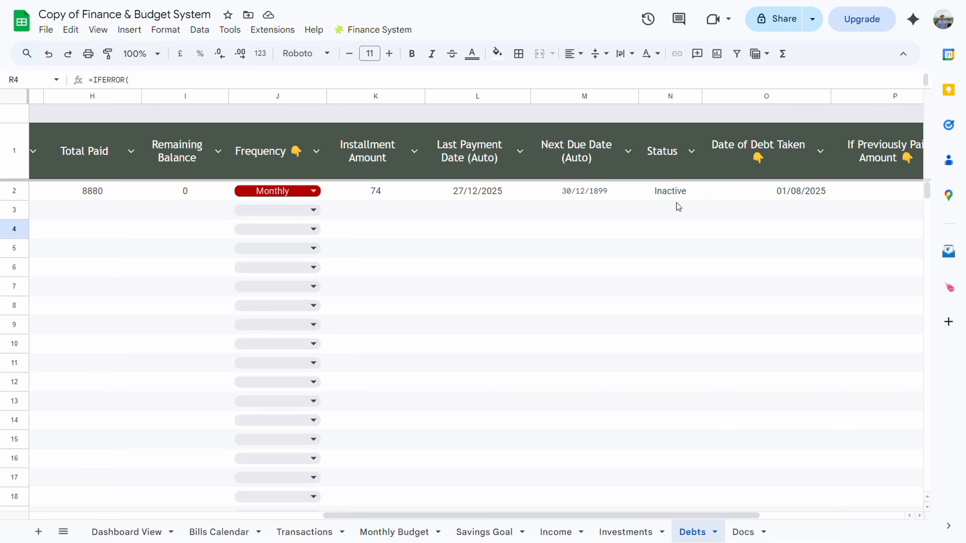
scroll(676, 203, right, 3)
scroll(676, 203, left, 3)
scroll(676, 203, right, 3)
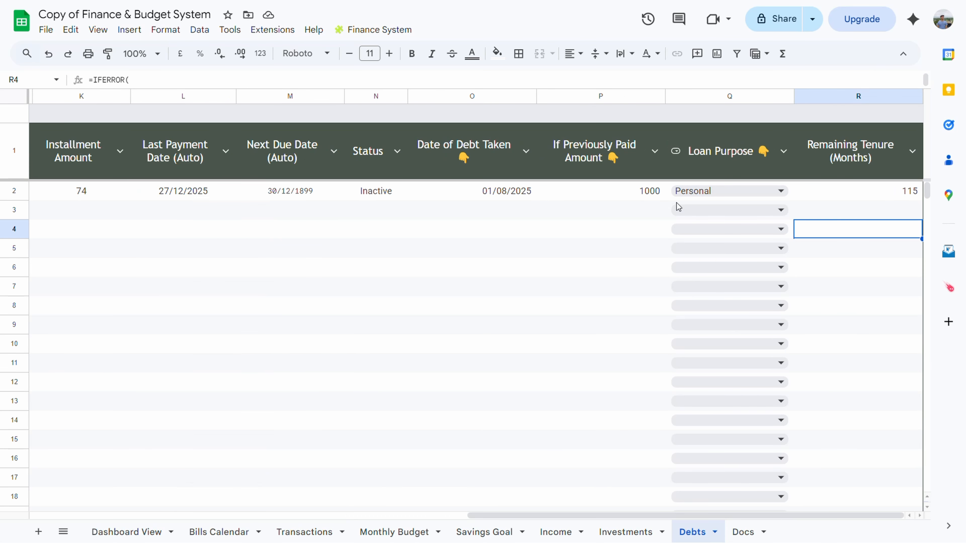
scroll(676, 203, left, 10)
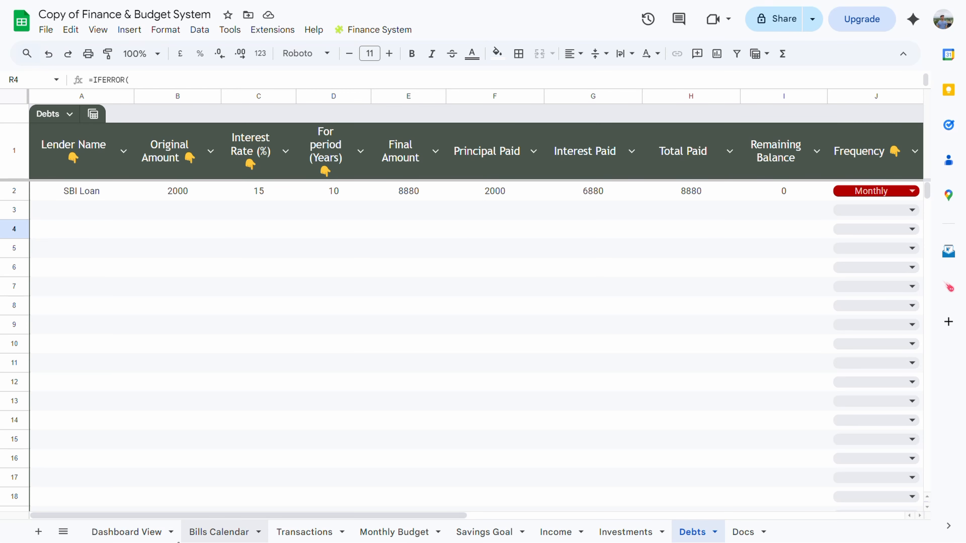
Review the Dashboard View totals: Current Debts 0, Debts Paid 8880, Investment 1000
click(127, 532)
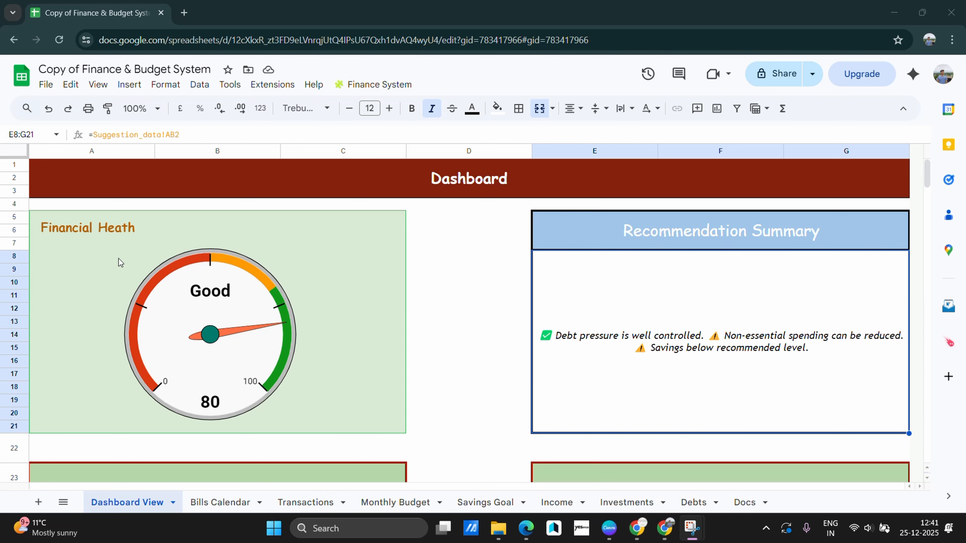
scroll(233, 323, down, 1)
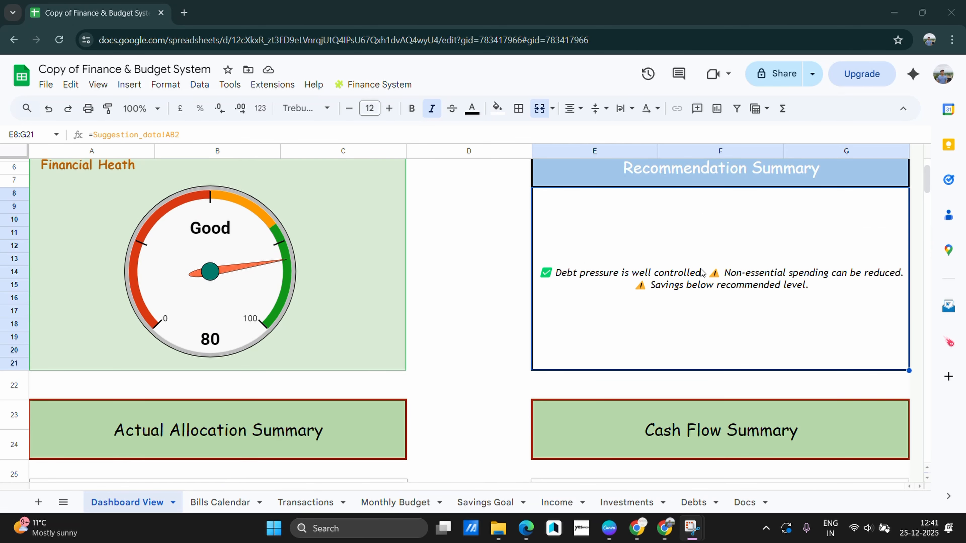
scroll(702, 272, up, 1)
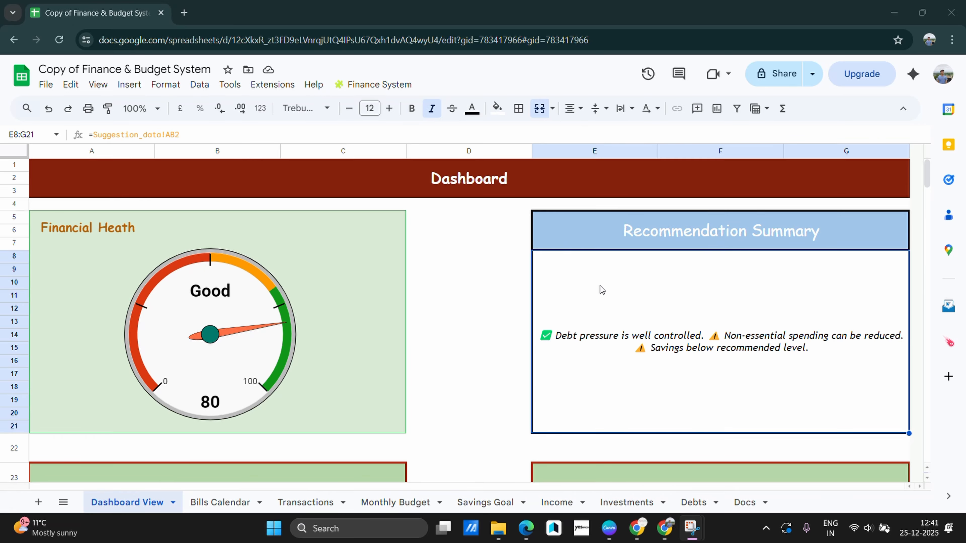
scroll(600, 285, down, 4)
scroll(246, 265, down, 1)
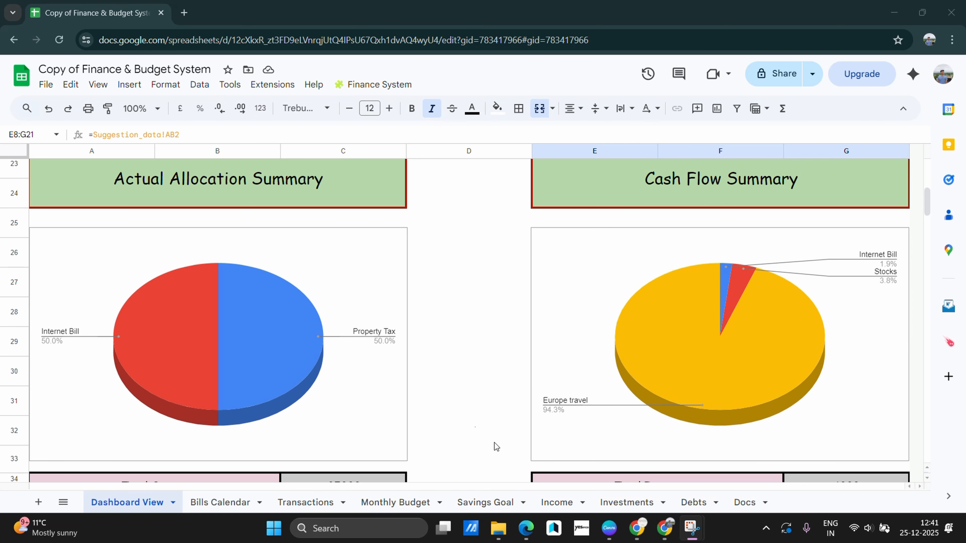
scroll(222, 293, down, 5)
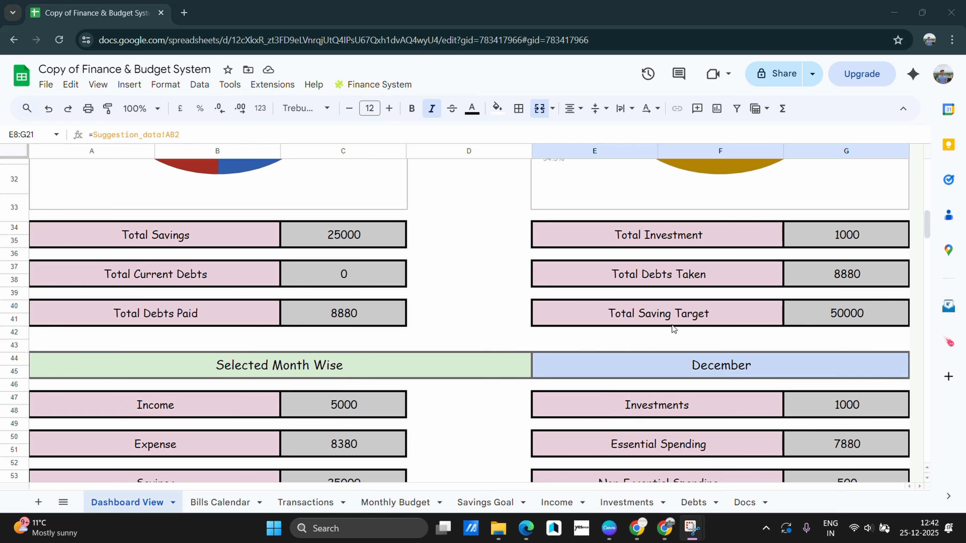
scroll(846, 318, down, 3)
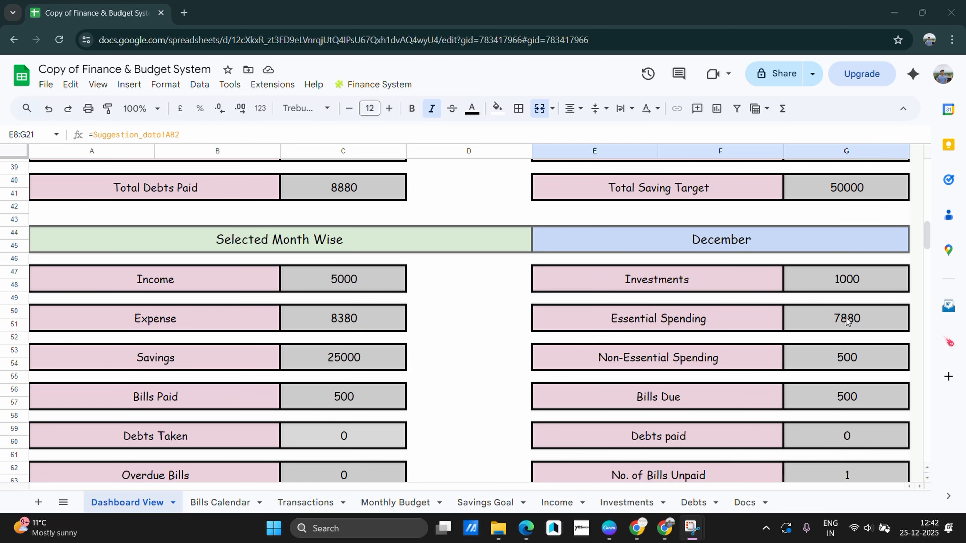
scroll(318, 310, down, 3)
scroll(317, 310, up, 2)
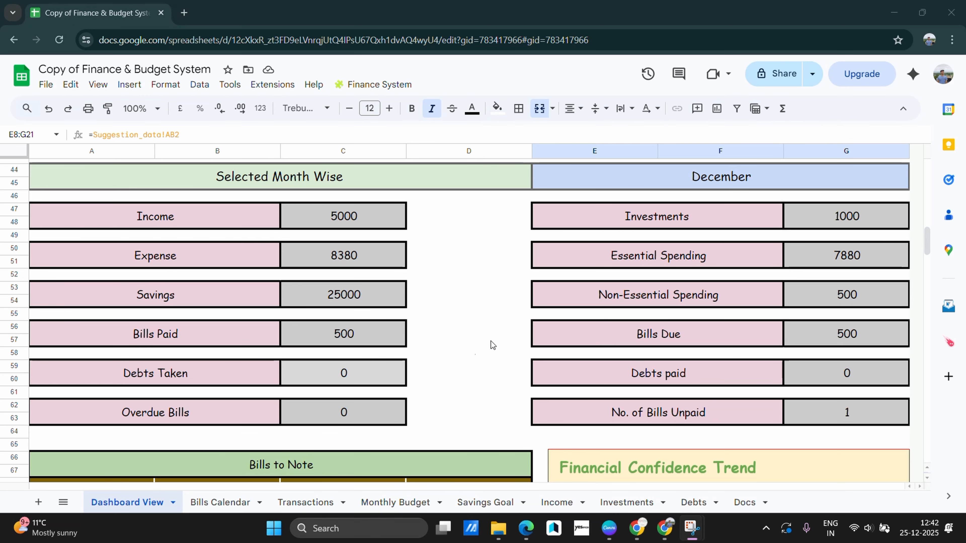
scroll(459, 356, down, 2)
scroll(458, 356, down, 4)
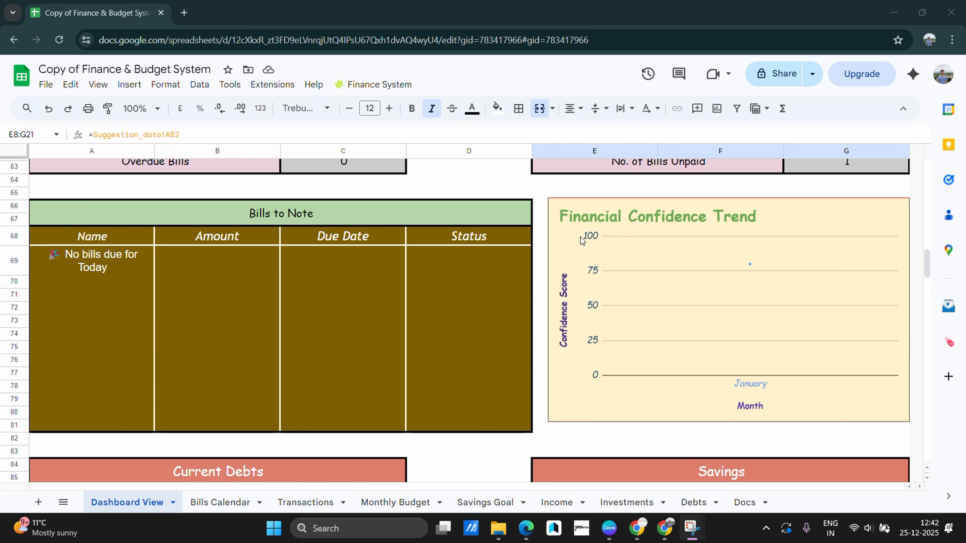
scroll(676, 279, up, 20)
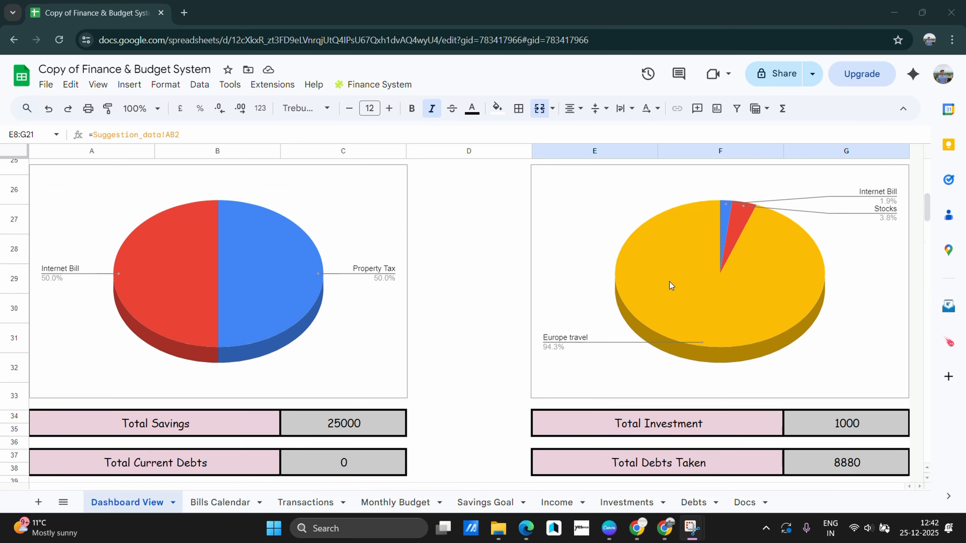
scroll(233, 316, down, 3)
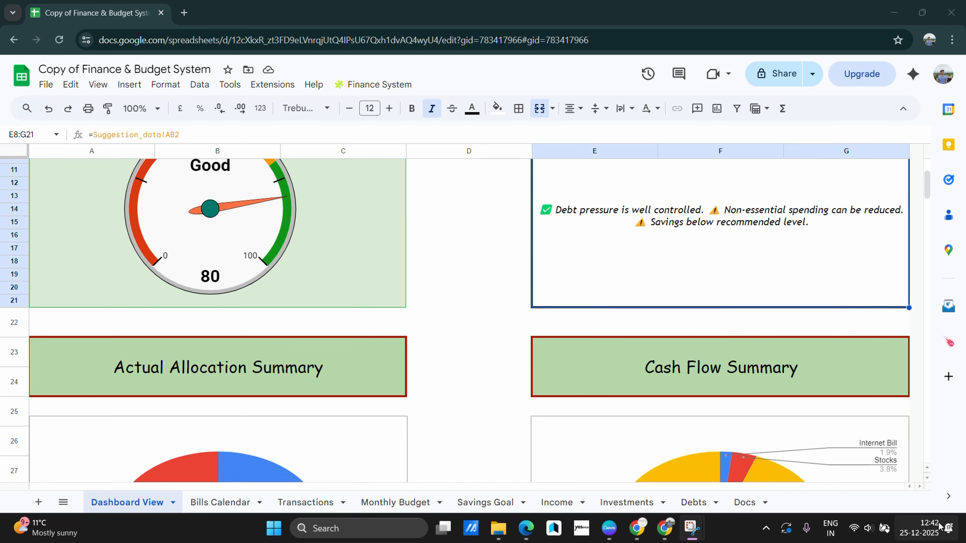
scroll(622, 363, down, 10)
scroll(622, 363, down, 20)
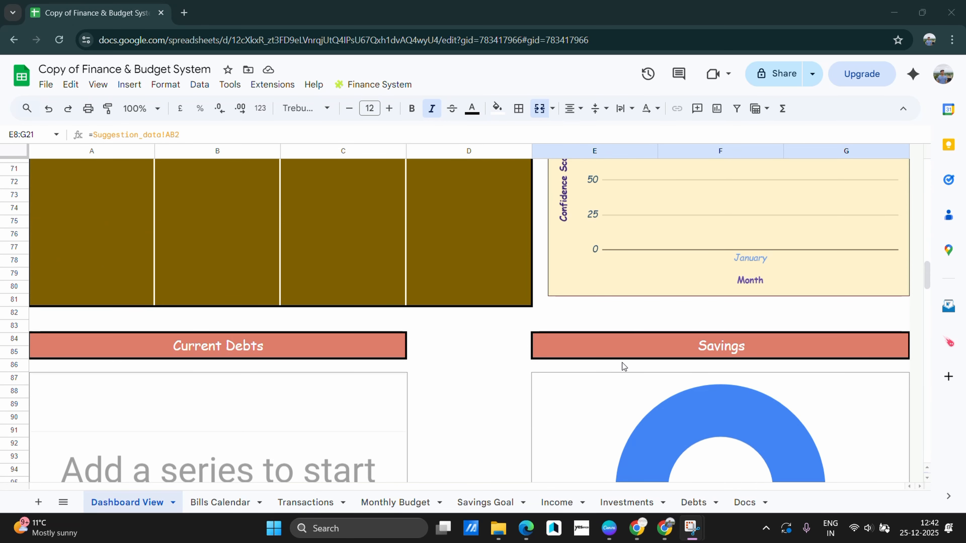
scroll(628, 360, up, 20)
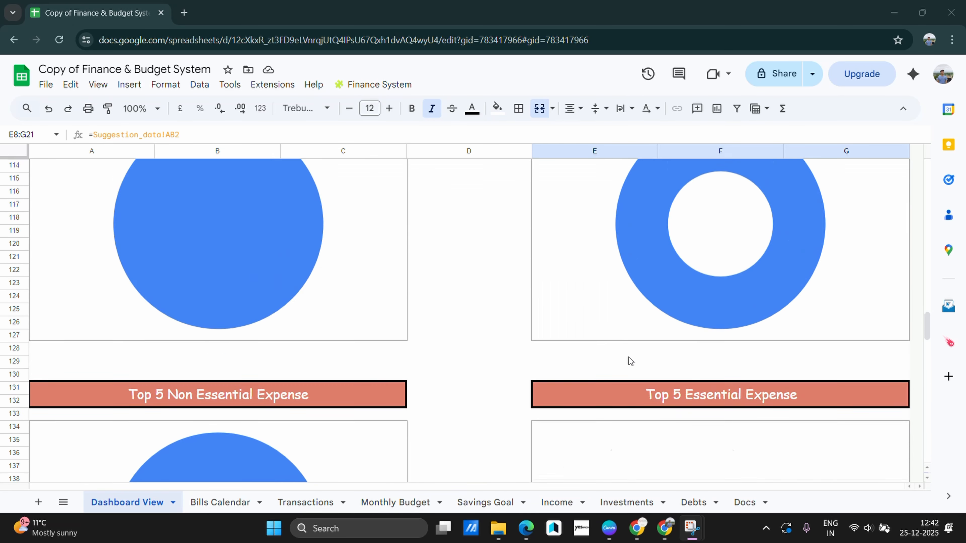
scroll(635, 361, down, 2)
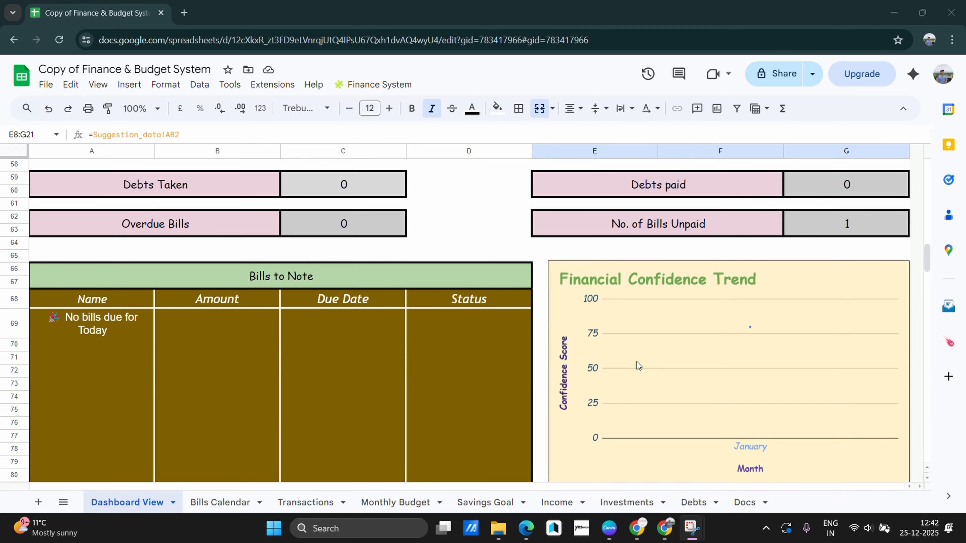
scroll(666, 373, down, 1)
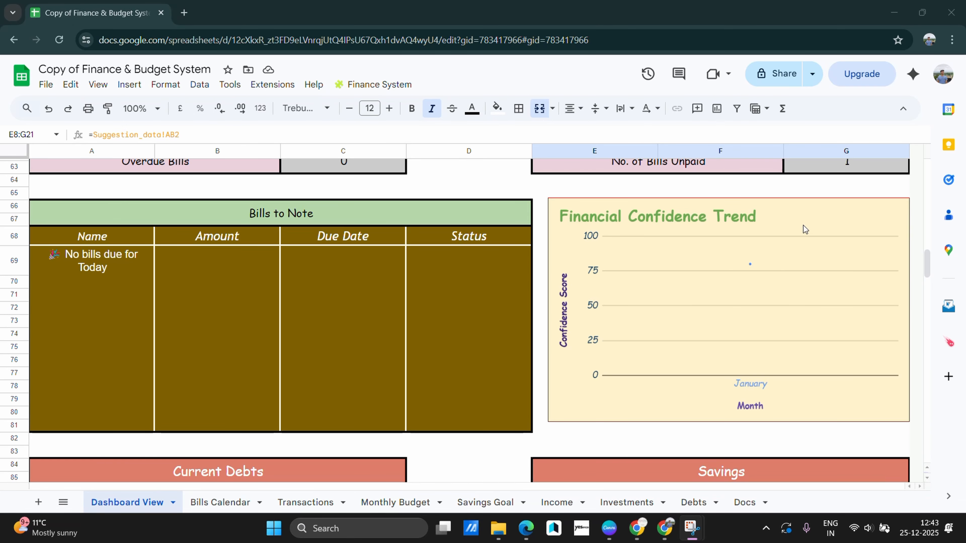
scroll(575, 376, down, 5)
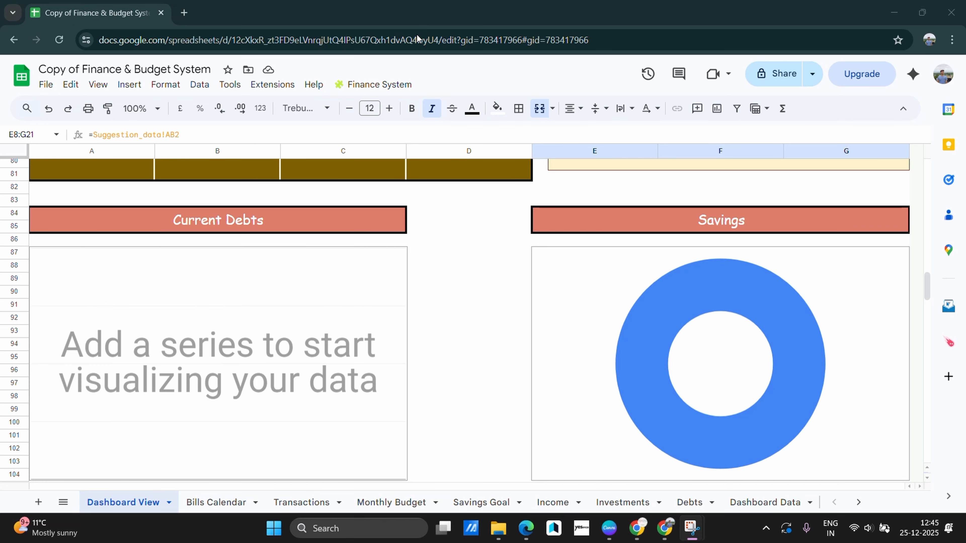
scroll(360, 238, down, 2)
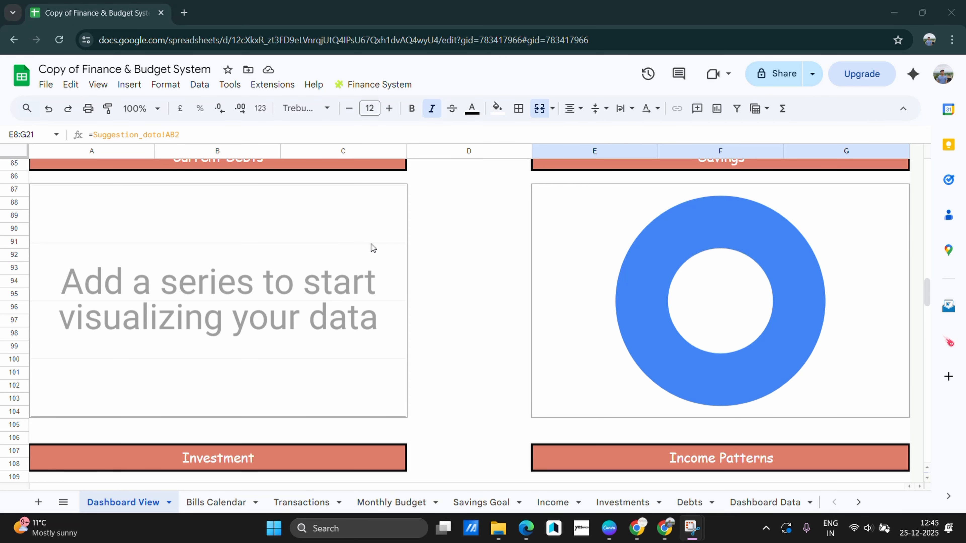
scroll(498, 261, up, 3)
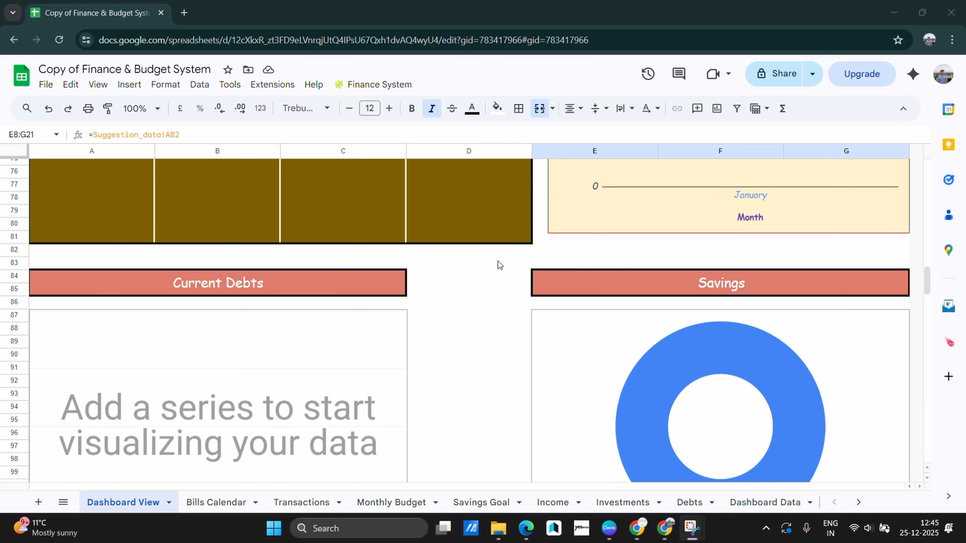
scroll(495, 271, down, 2)
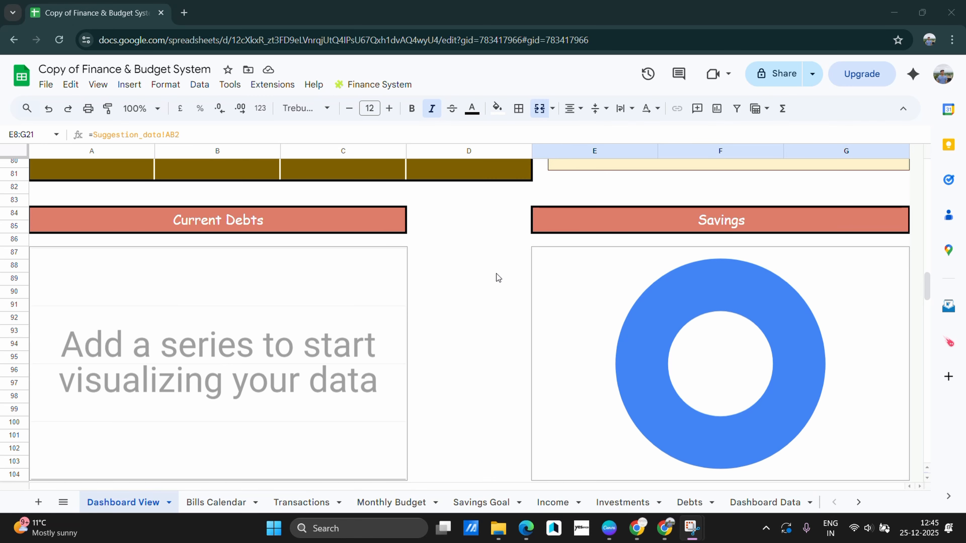
scroll(496, 273, down, 2)
click(673, 314)
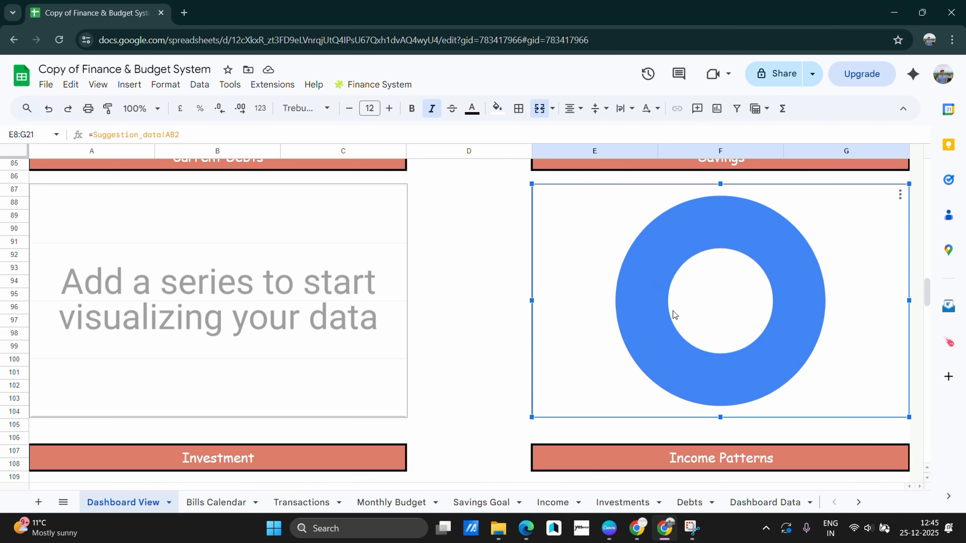
scroll(463, 378, down, 3)
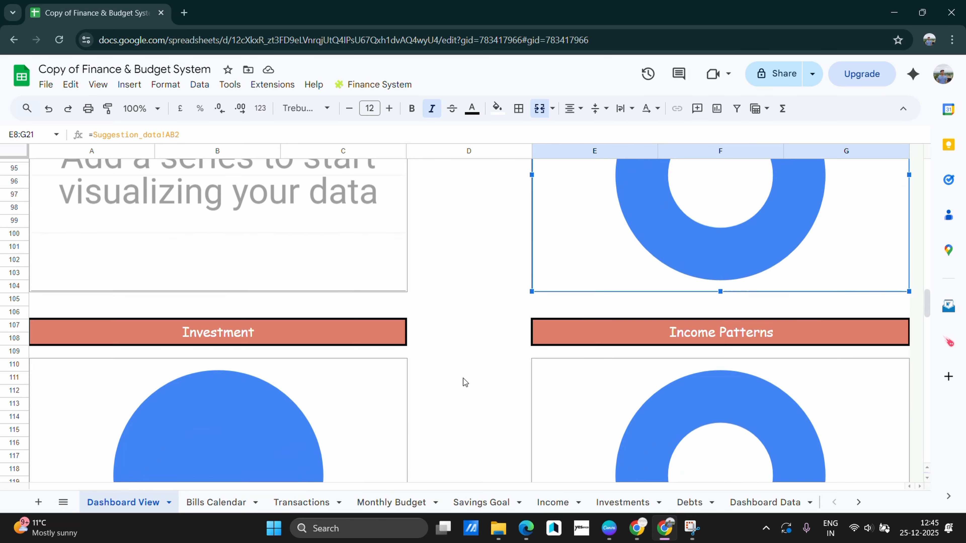
scroll(463, 378, down, 5)
scroll(479, 358, up, 3)
scroll(553, 257, down, 1)
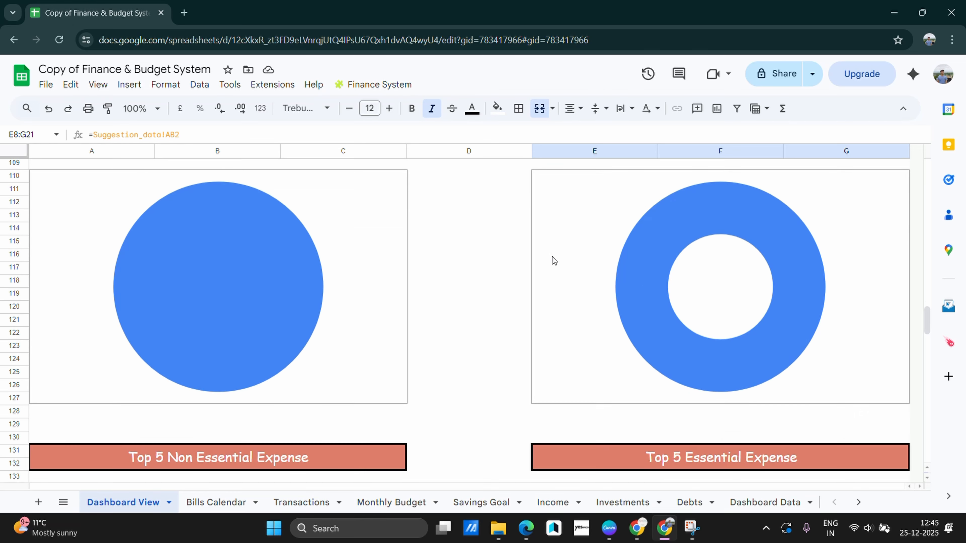
scroll(553, 257, up, 2)
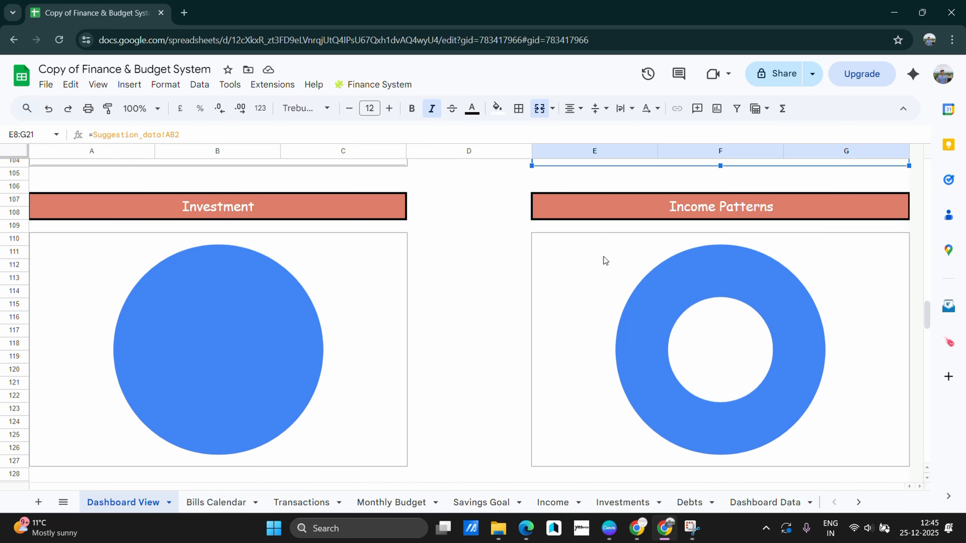
scroll(551, 266, down, 2)
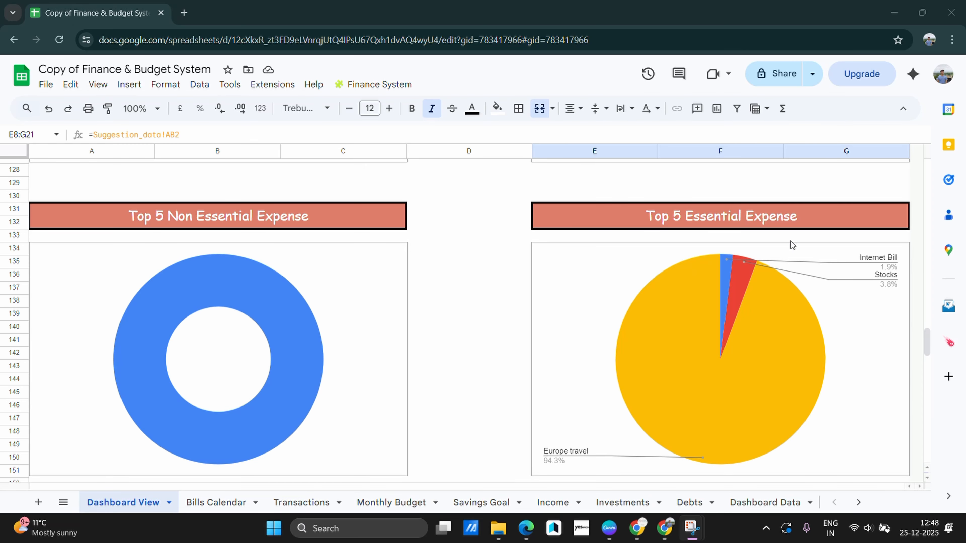
scroll(864, 325, down, 2)
scroll(840, 317, down, 7)
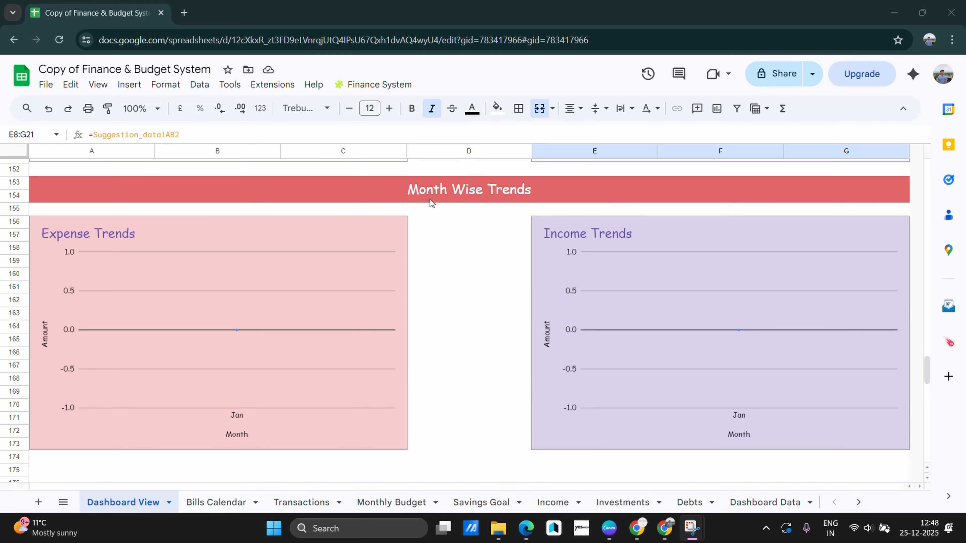
scroll(351, 363, down, 2)
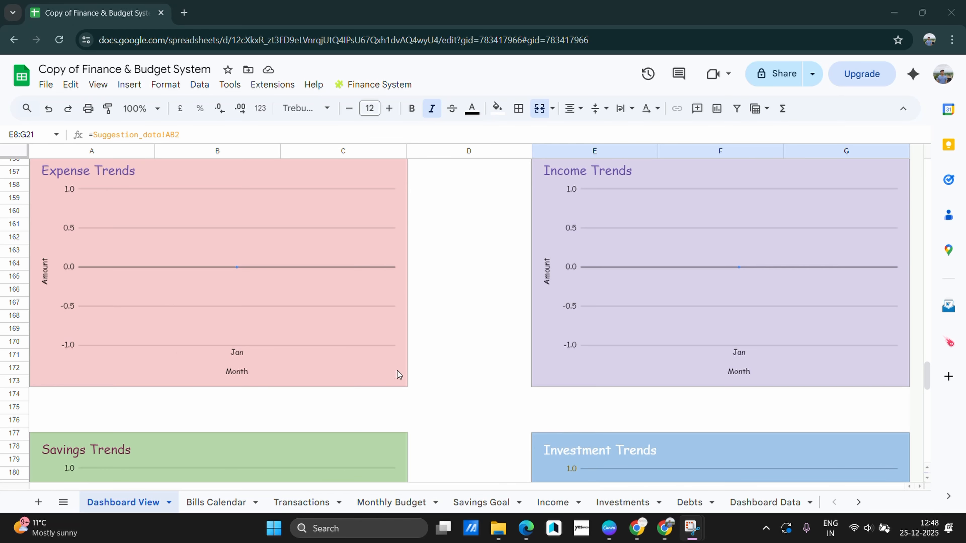
scroll(692, 273, up, 2)
scroll(628, 331, down, 2)
scroll(556, 445, down, 10)
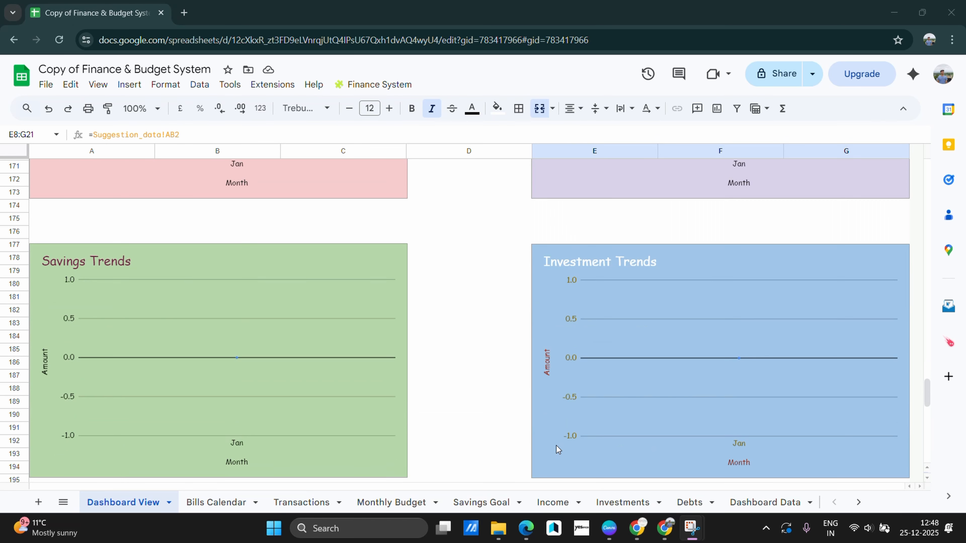
scroll(435, 369, down, 8)
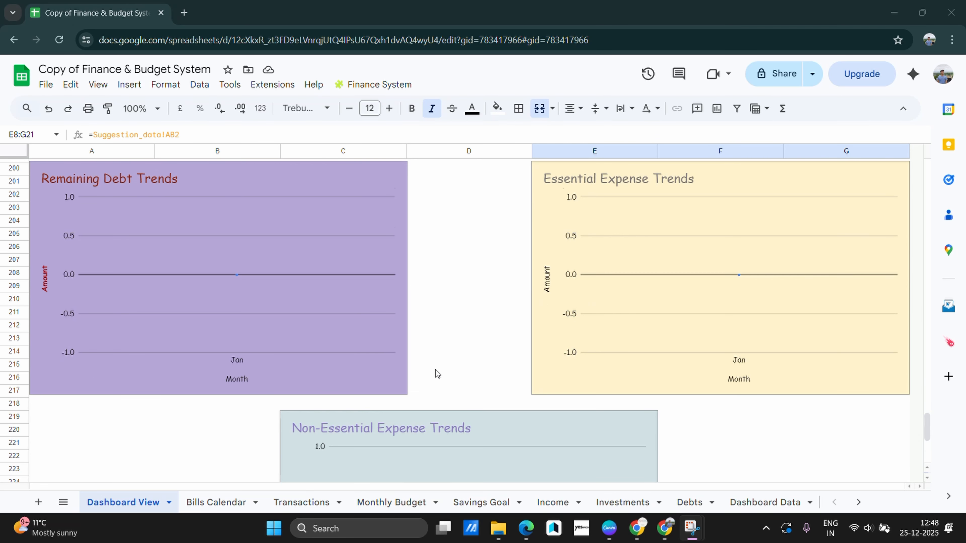
scroll(448, 364, up, 6)
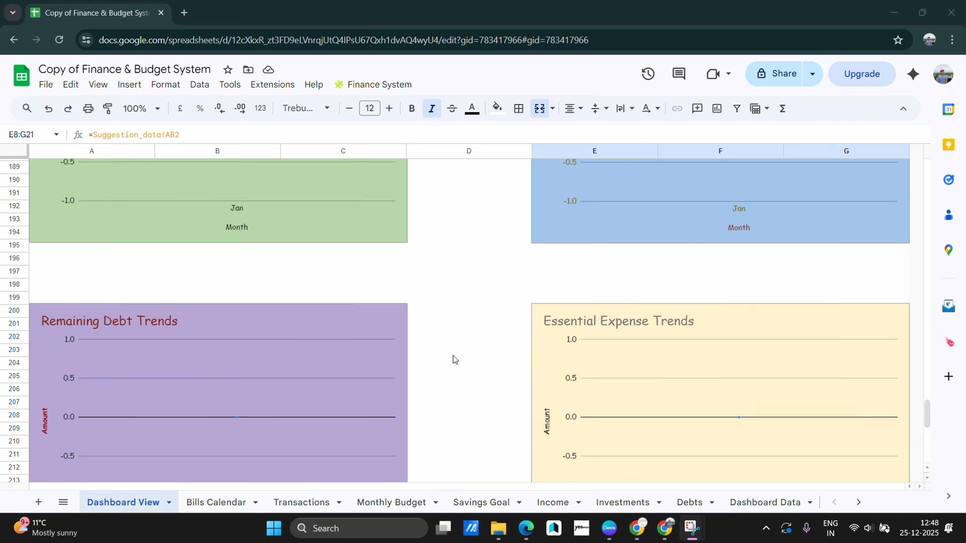
scroll(453, 361, down, 6)
Glance at the Bills Calendar, then set the Monthly Budget month in A2 to January
click(211, 502)
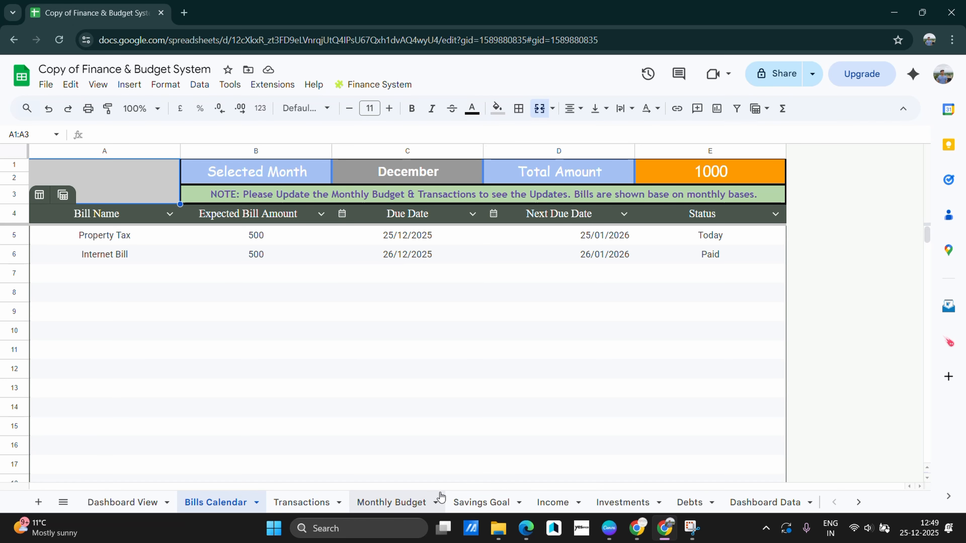
click(416, 500)
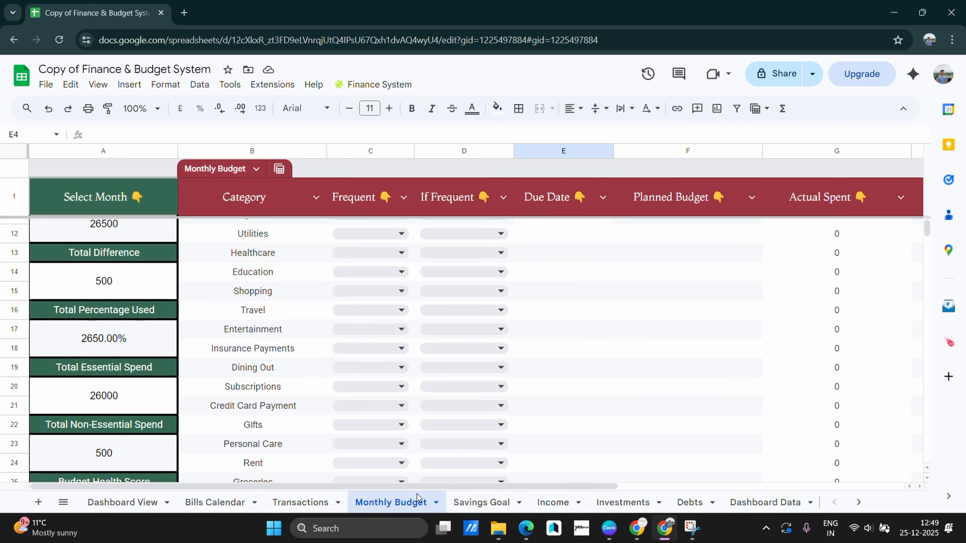
scroll(149, 307, up, 5)
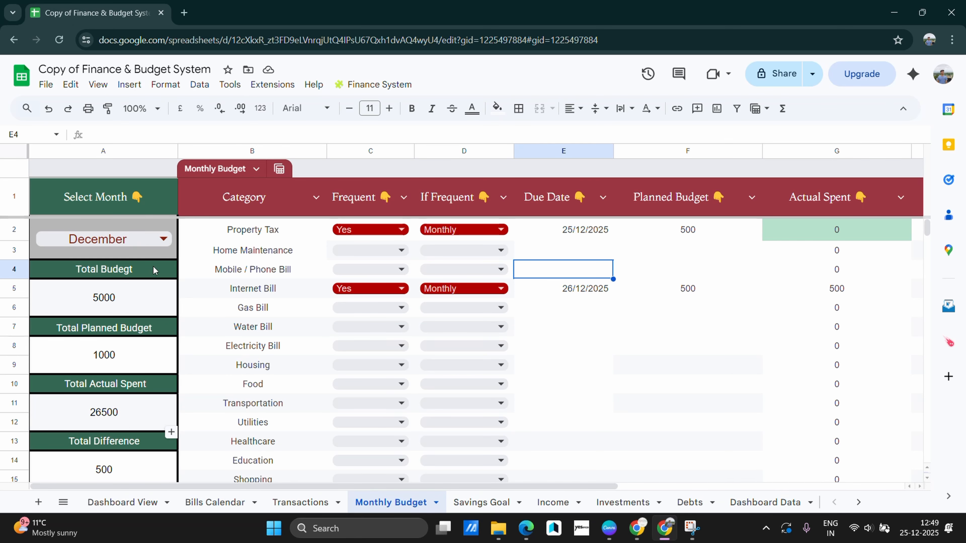
click(146, 241)
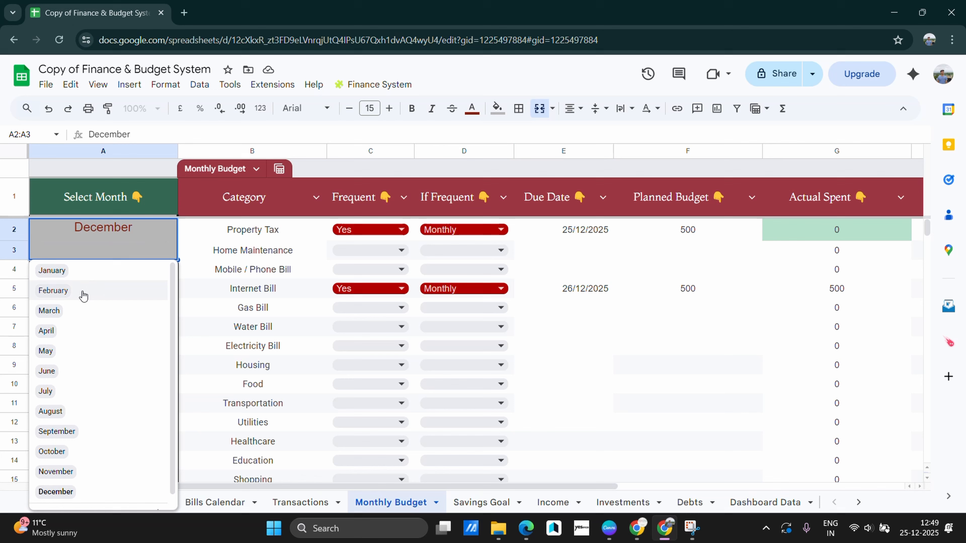
click(84, 273)
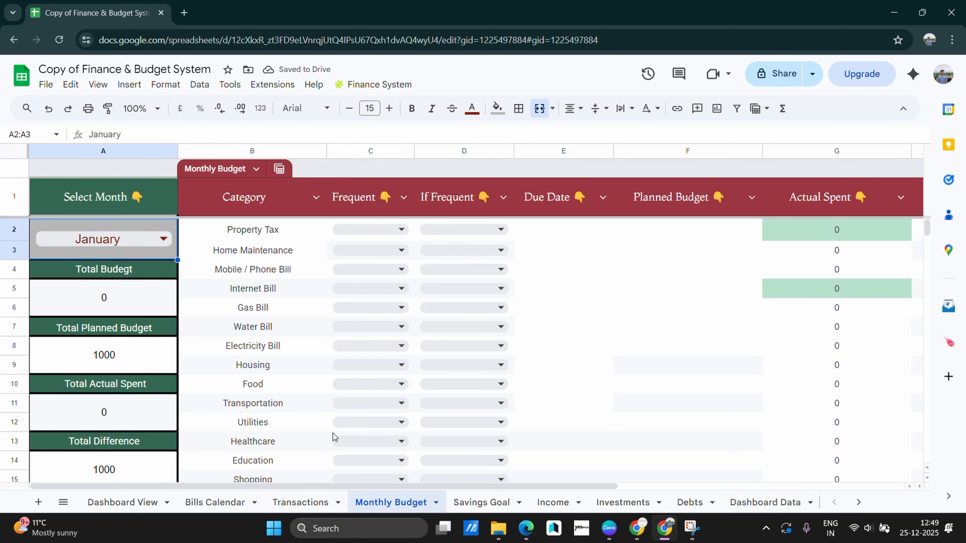
Check January's Bills Calendar and Income, then set the Monthly Budget month back to December
click(231, 503)
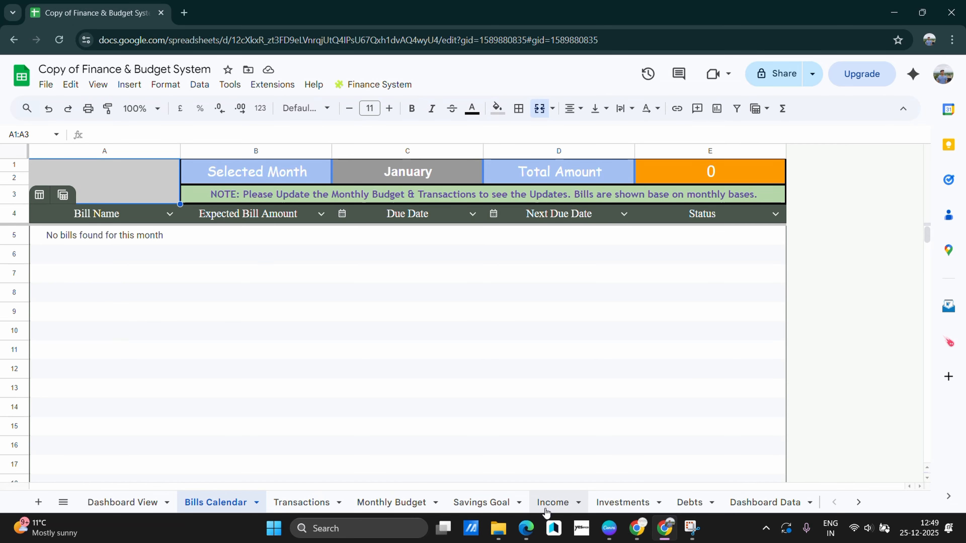
click(553, 503)
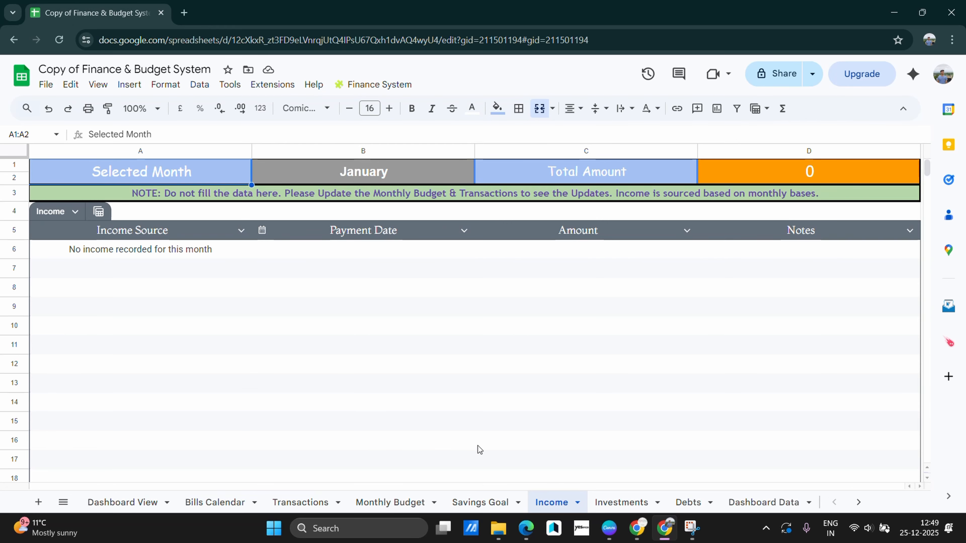
click(390, 502)
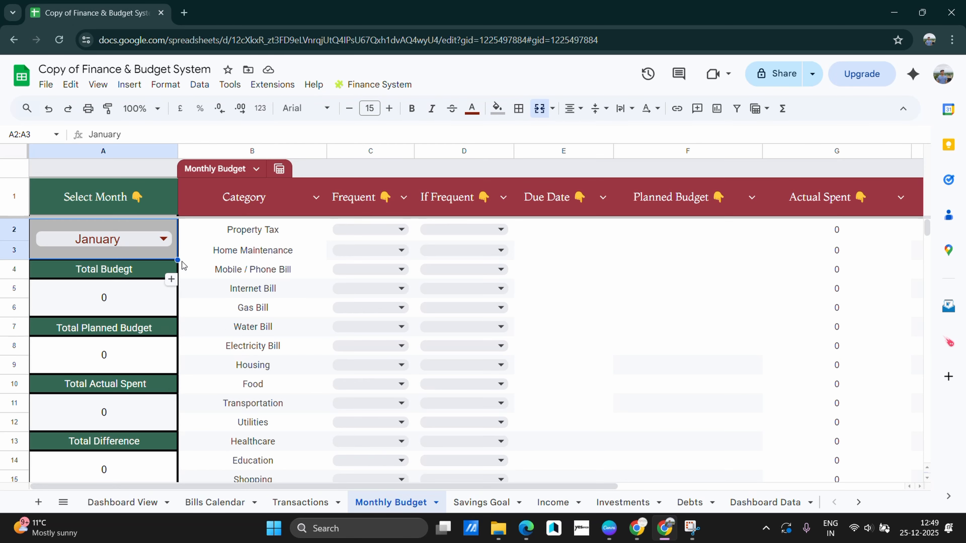
click(150, 240)
scroll(120, 432, down, 1)
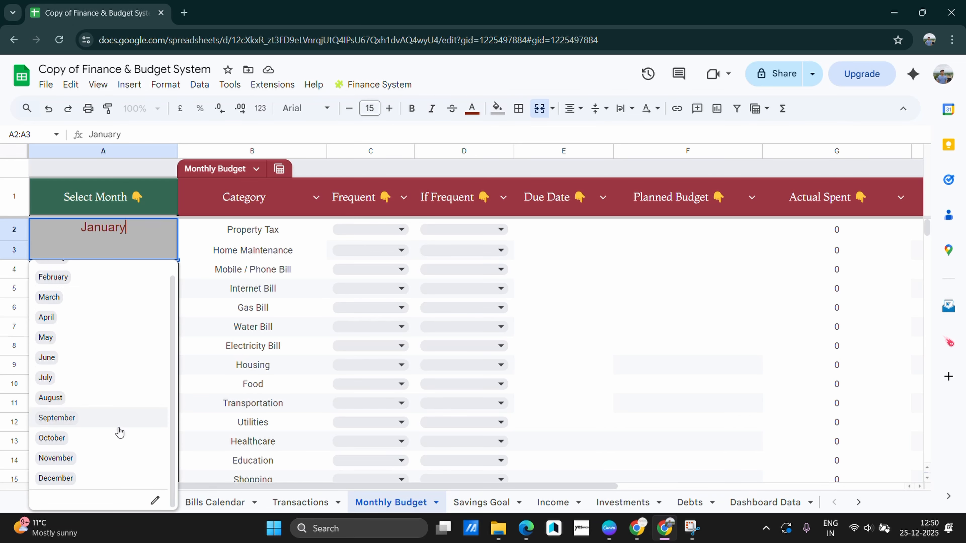
scroll(128, 286, up, 1)
scroll(121, 445, down, 1)
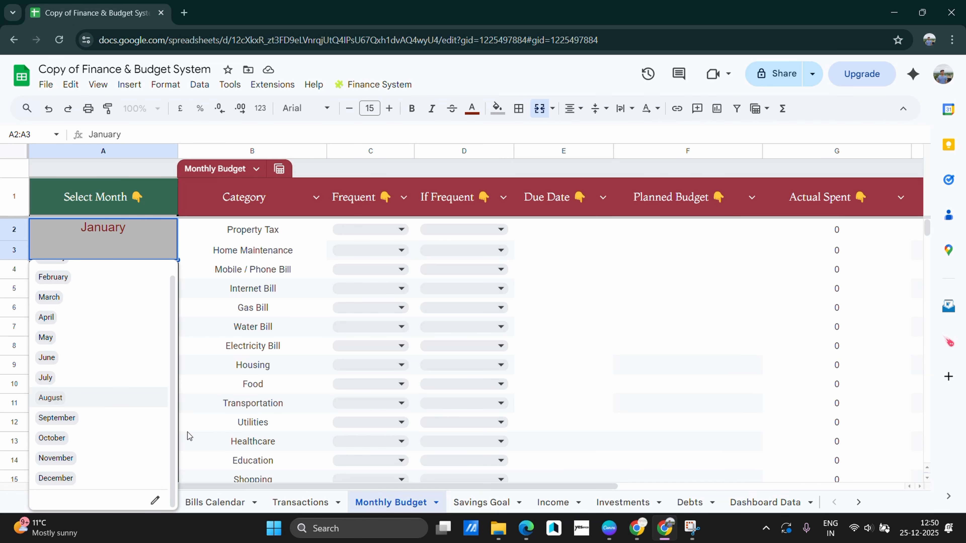
click(84, 481)
Review the December Bills Calendar listing Property Tax and Internet Bill totalling 1000
click(195, 296)
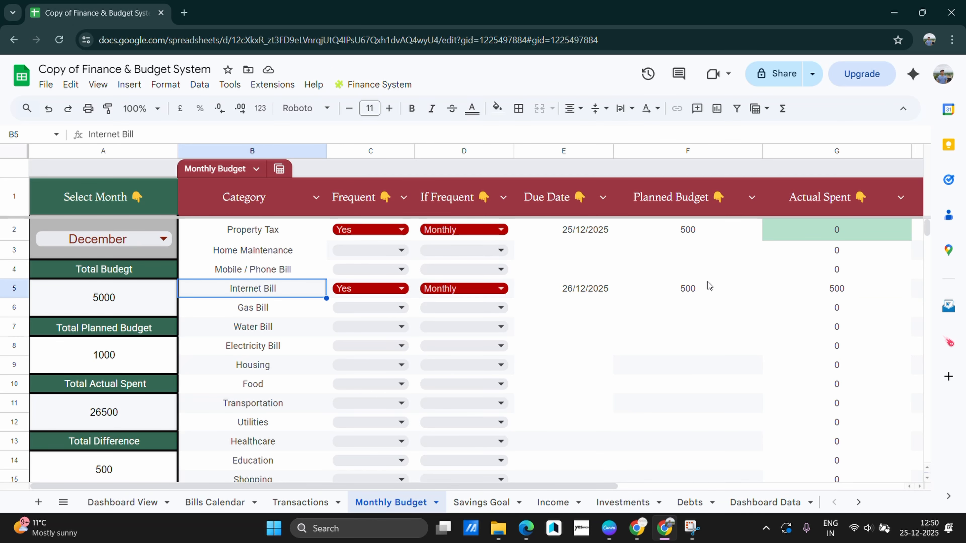
scroll(708, 283, right, 3)
scroll(708, 284, left, 3)
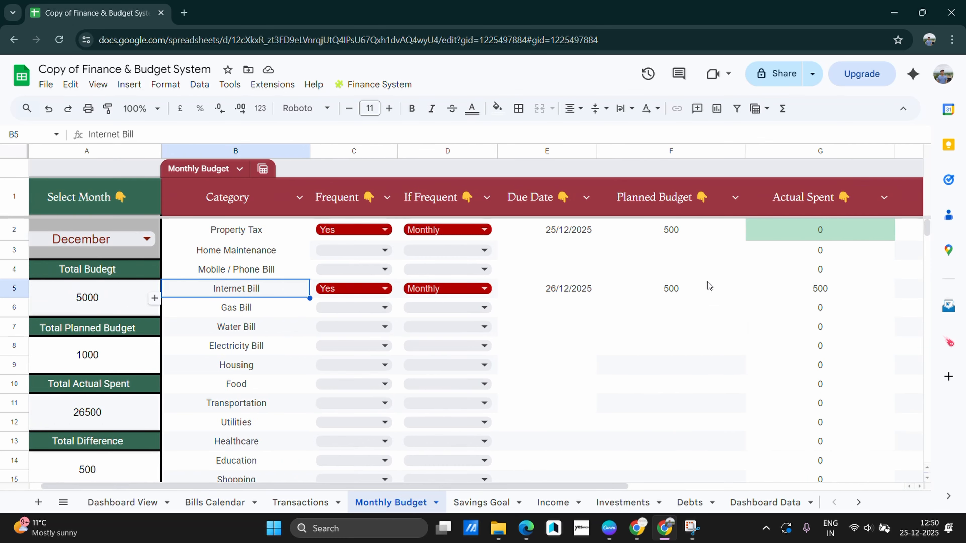
click(236, 502)
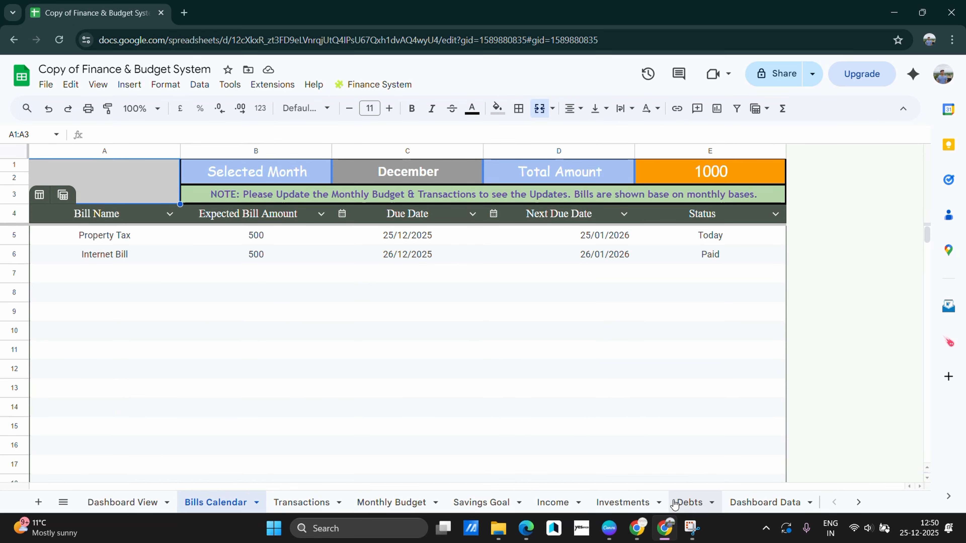
Scroll the Dashboard View down to Bills to Note, which shows no bills due today
click(552, 503)
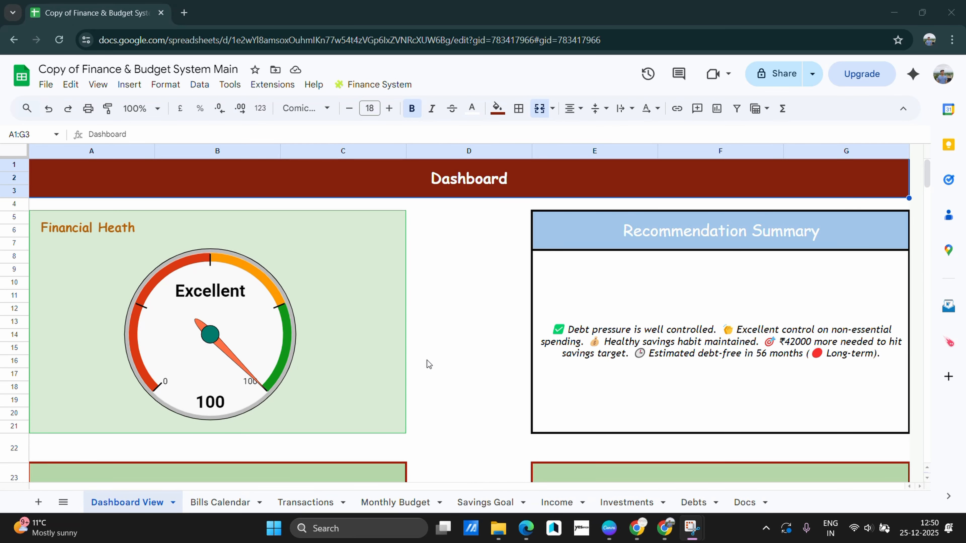
scroll(427, 359, down, 2)
scroll(408, 290, up, 2)
scroll(379, 360, down, 3)
scroll(373, 359, down, 4)
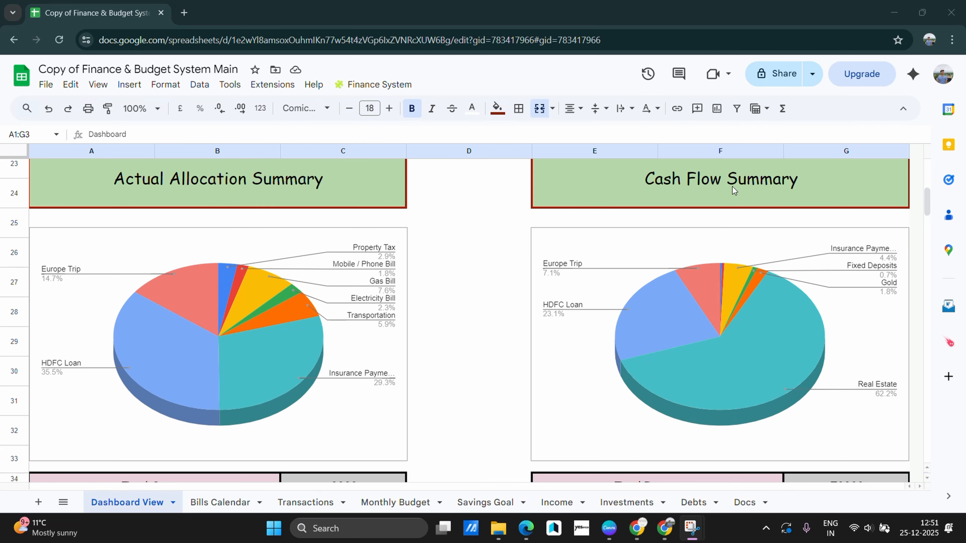
scroll(297, 288, down, 10)
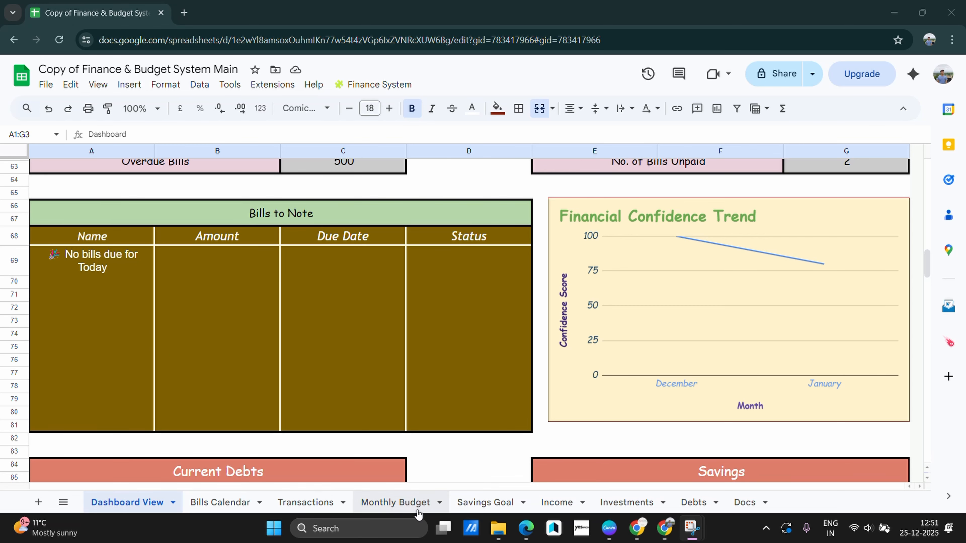
Make Utilities a frequent Monthly bill due 25/12/2025 with a 500 planned budget
click(395, 503)
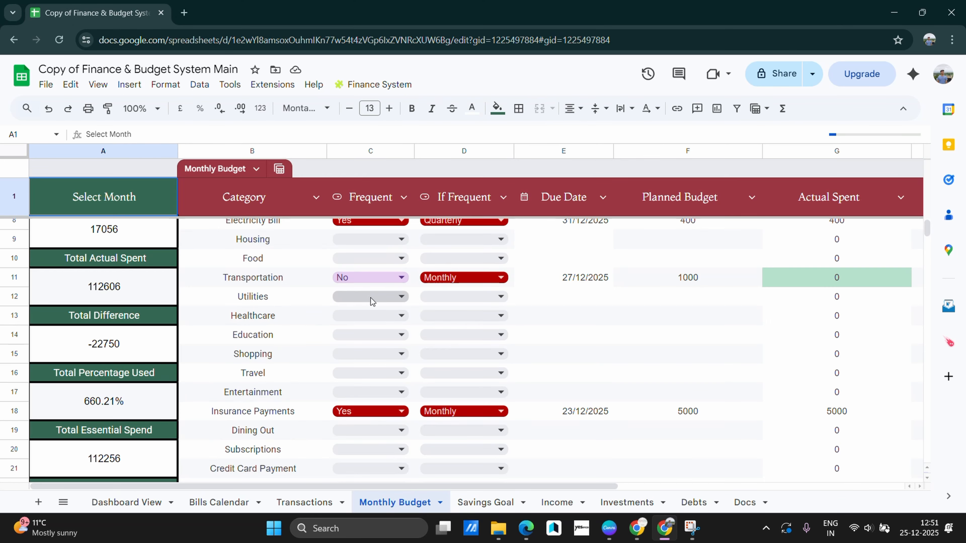
click(350, 298)
click(350, 326)
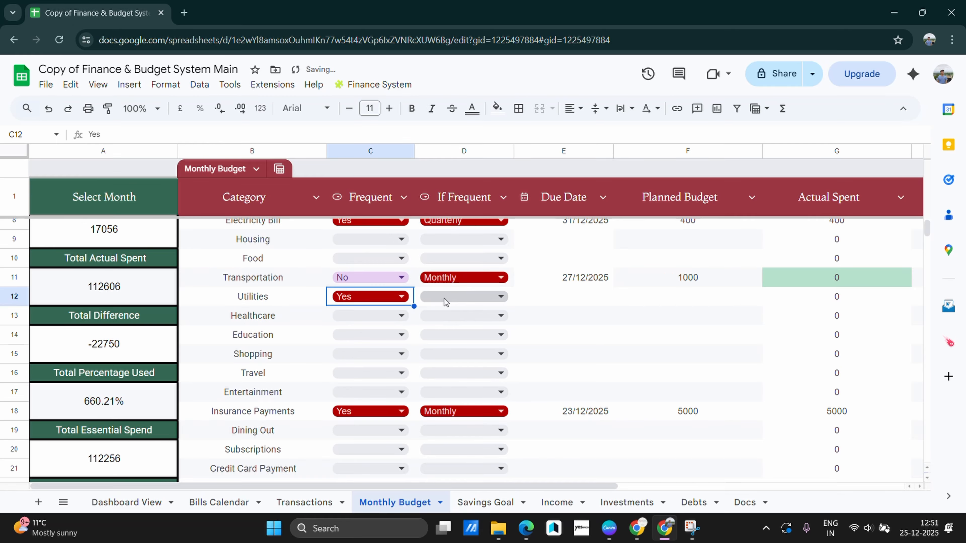
click(444, 298)
click(437, 375)
double_click(563, 297)
click(582, 409)
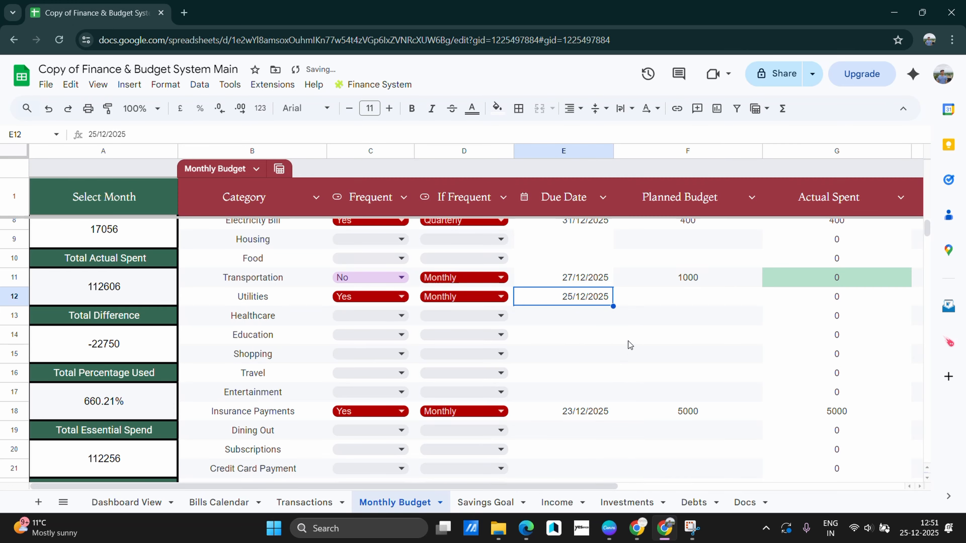
click(685, 305)
text(500)
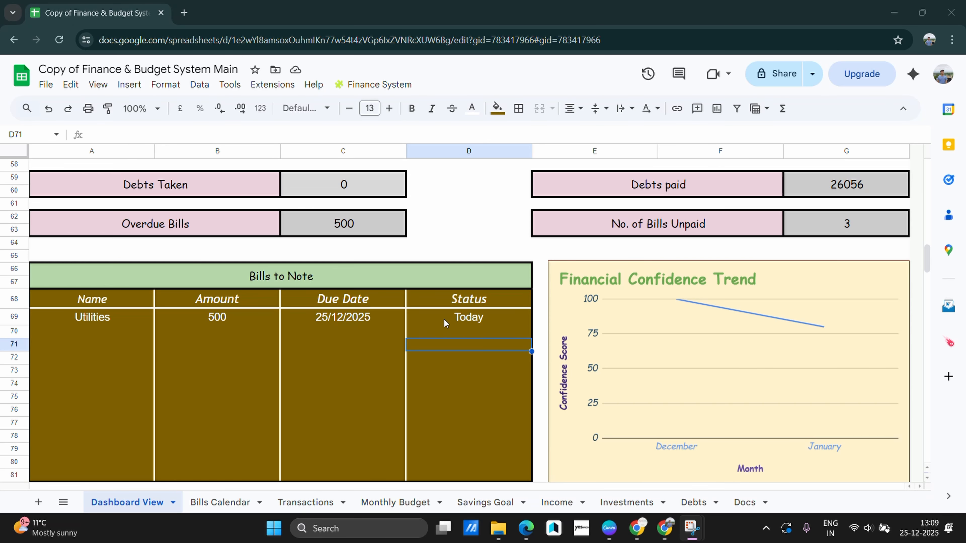
scroll(638, 237, down, 2)
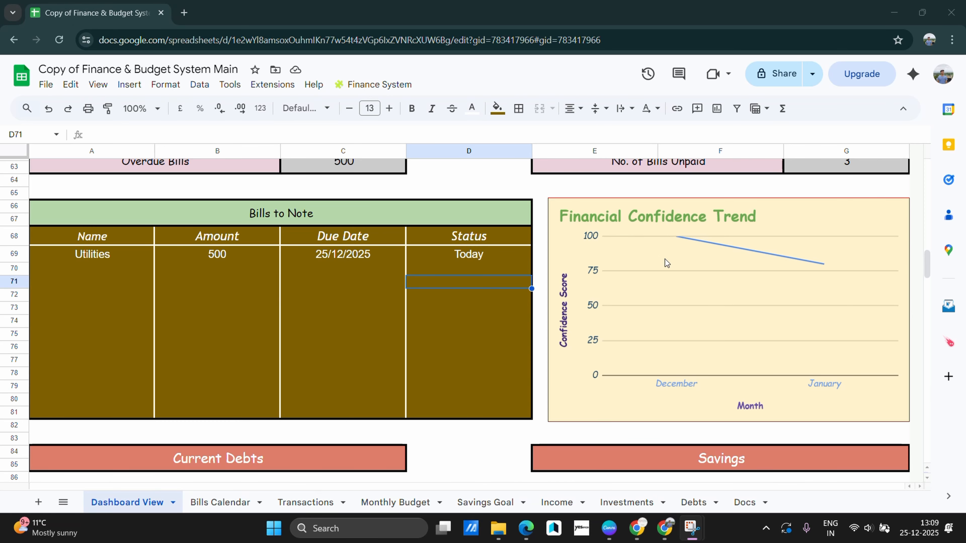
scroll(667, 268, down, 2)
scroll(667, 267, up, 4)
scroll(668, 368, down, 2)
scroll(255, 395, down, 3)
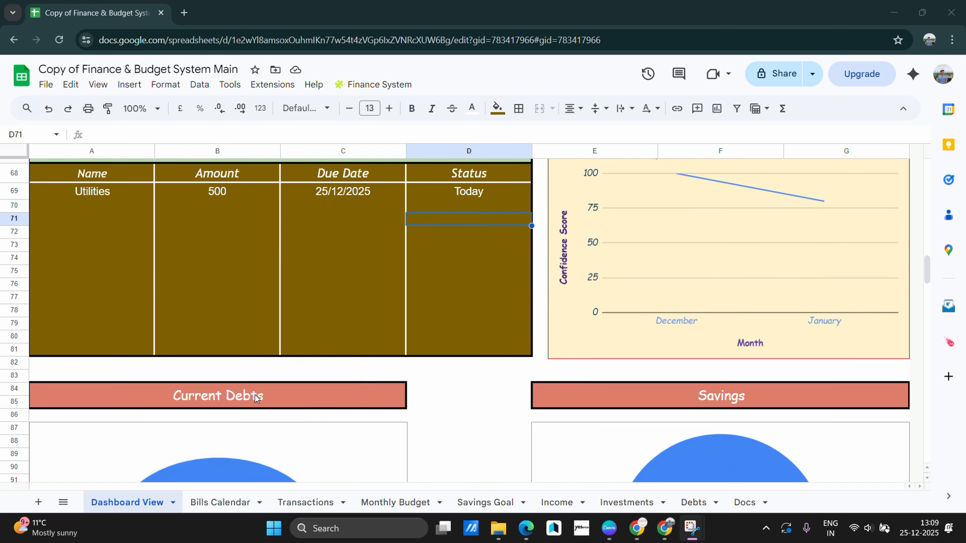
scroll(228, 305, down, 2)
click(186, 291)
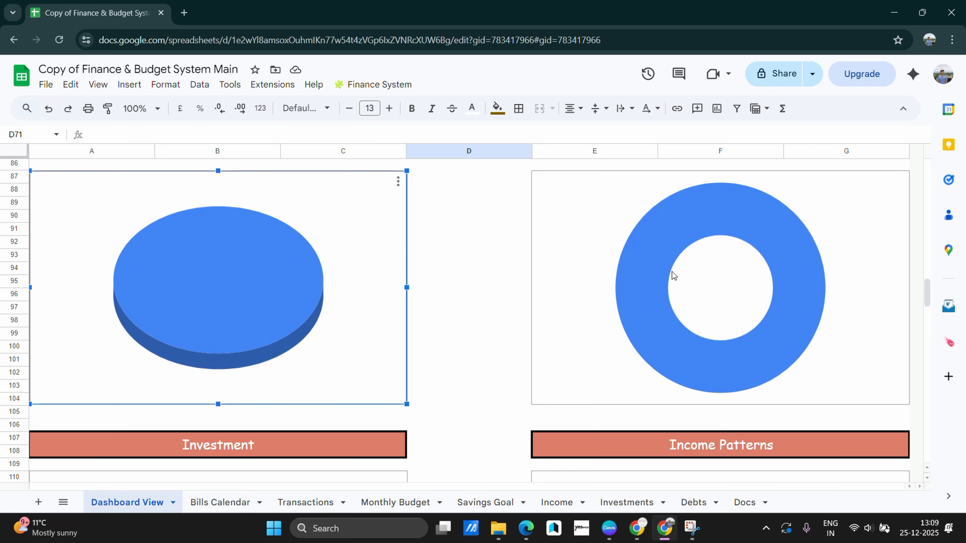
scroll(631, 288, up, 3)
scroll(637, 312, down, 2)
scroll(662, 316, down, 3)
click(714, 378)
click(477, 299)
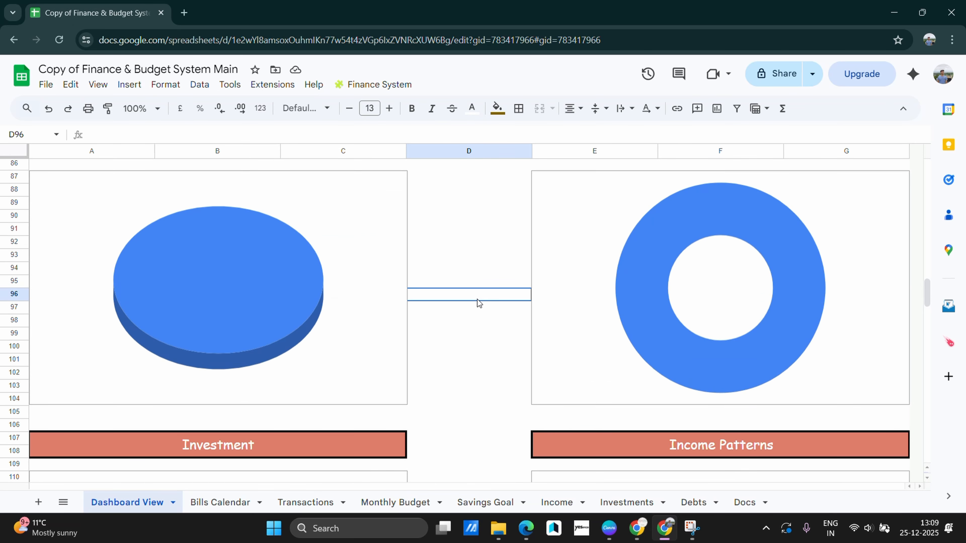
scroll(479, 300, up, 3)
scroll(365, 310, down, 3)
scroll(388, 362, down, 6)
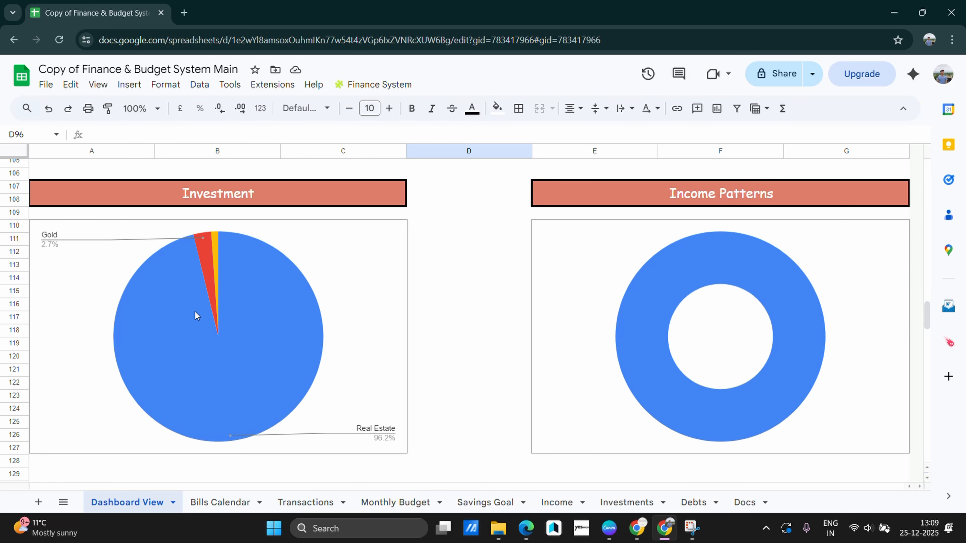
scroll(195, 308, up, 3)
scroll(239, 407, down, 5)
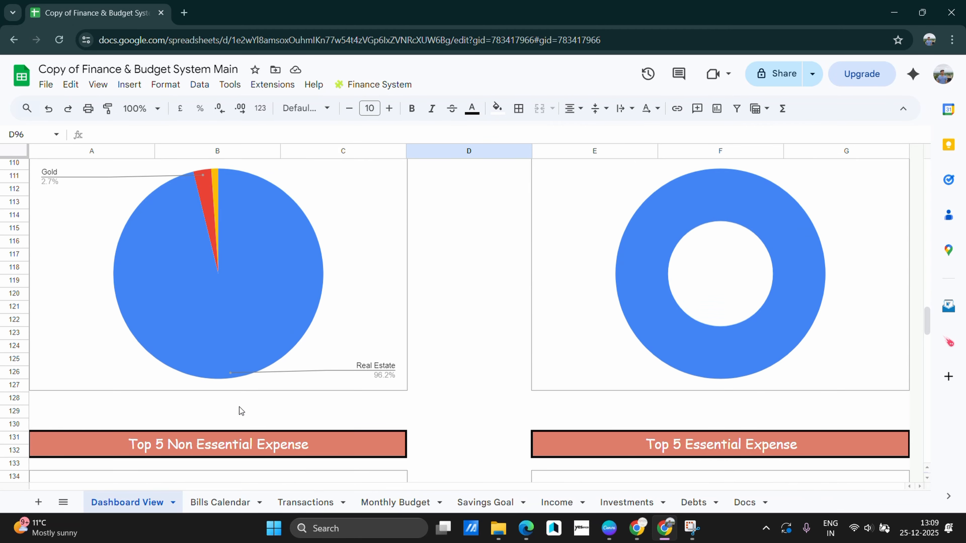
scroll(206, 290, up, 3)
click(217, 299)
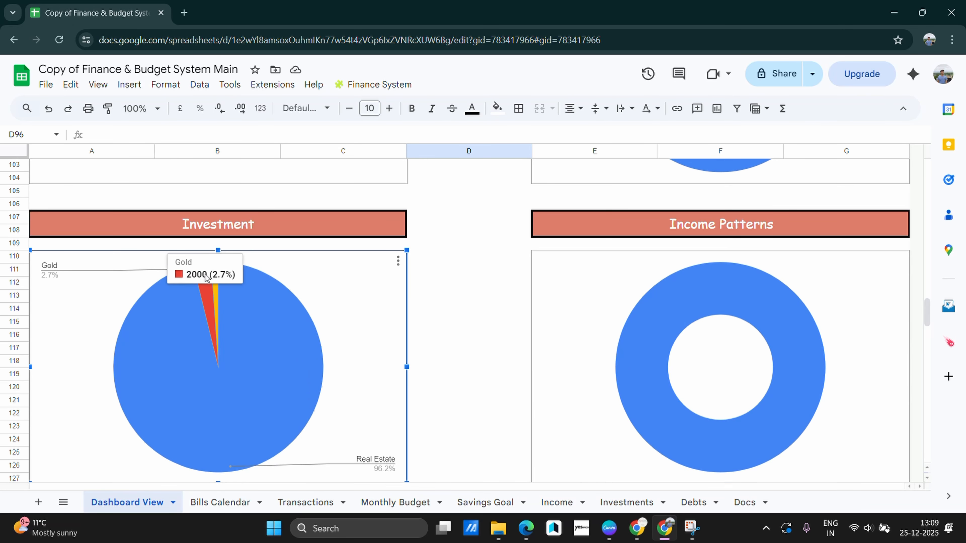
click(438, 338)
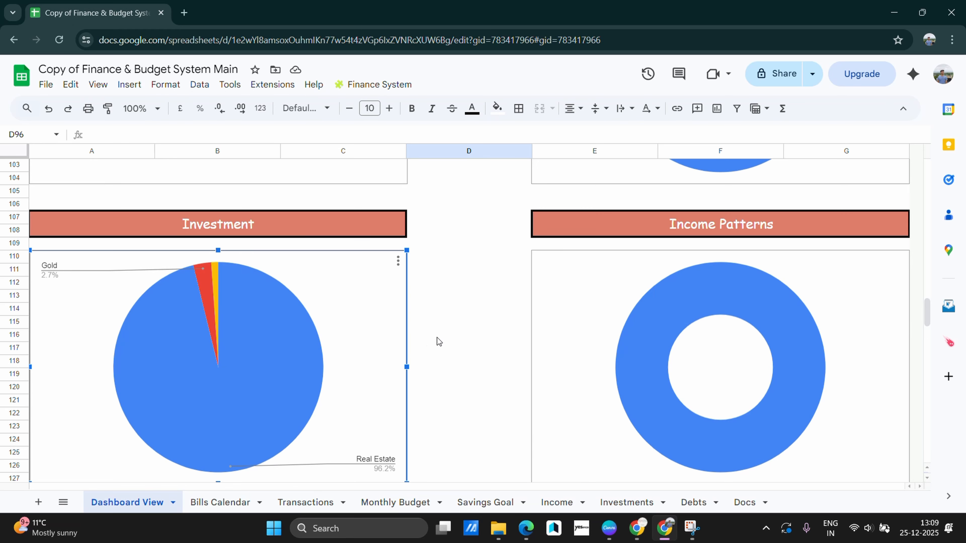
scroll(449, 345, down, 10)
scroll(188, 315, up, 2)
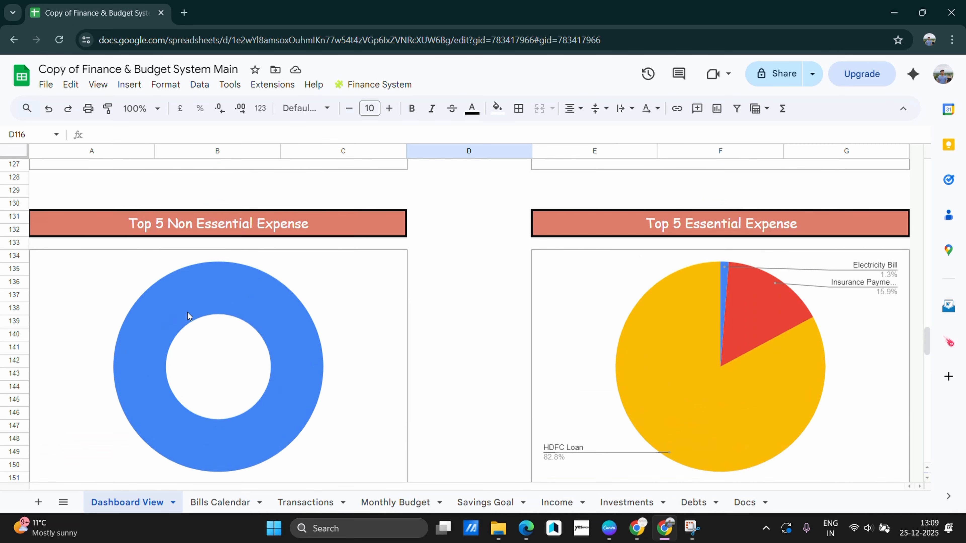
click(278, 330)
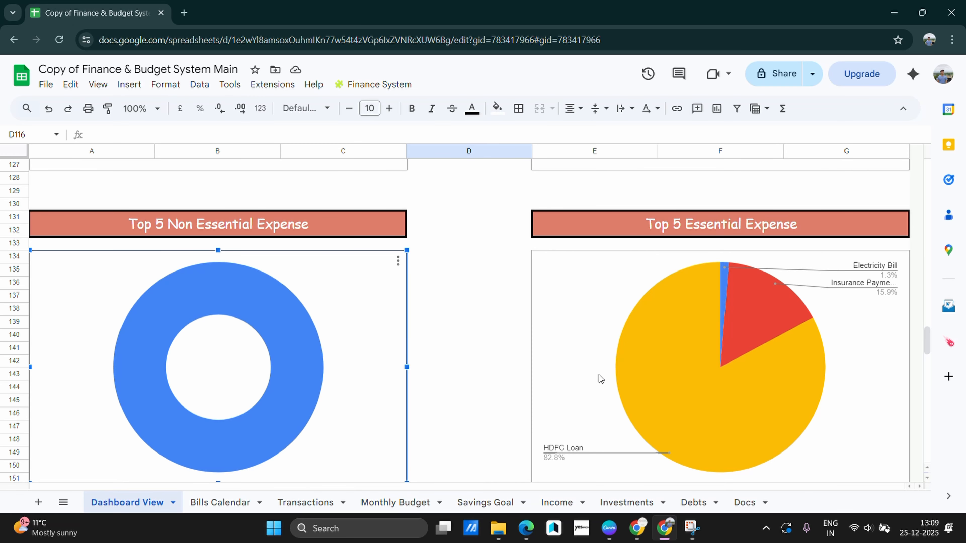
scroll(599, 375, down, 8)
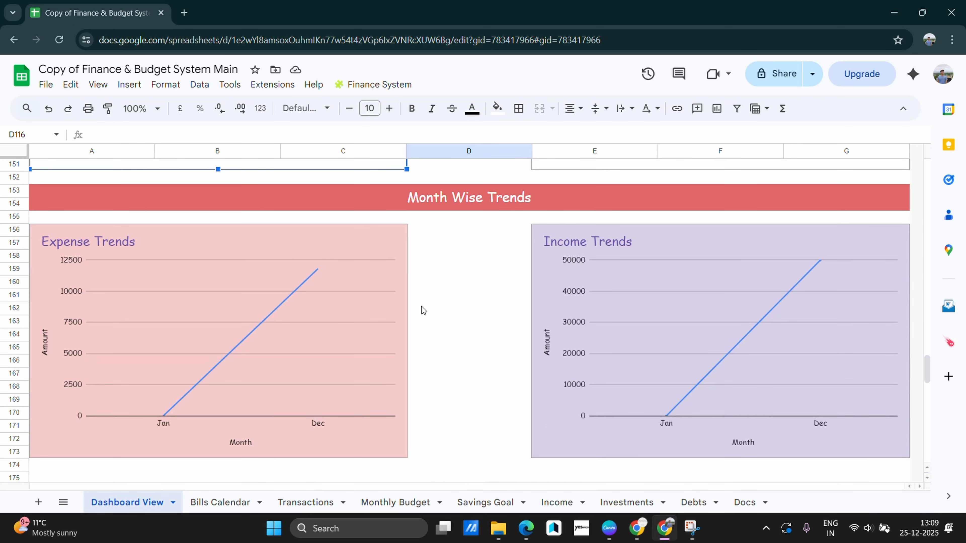
scroll(454, 310, down, 10)
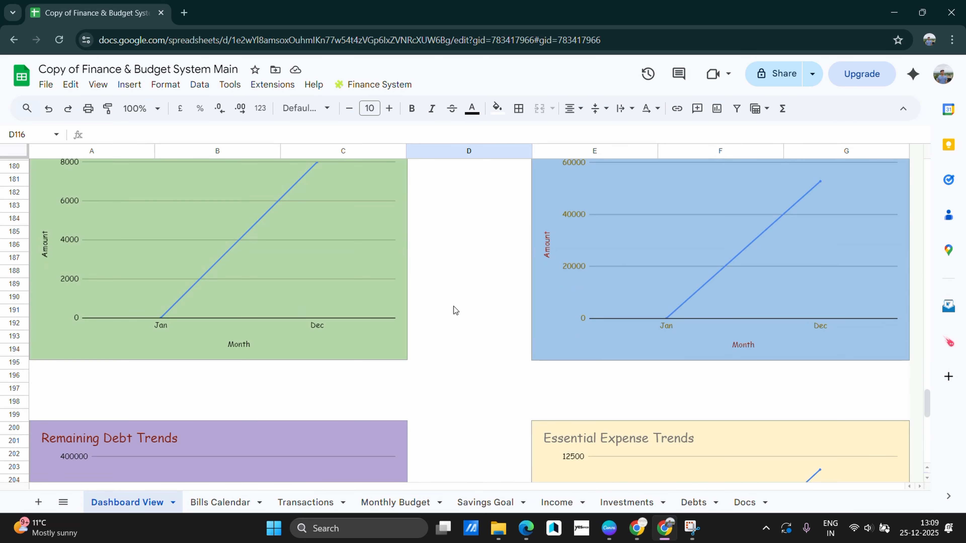
scroll(268, 268, up, 2)
scroll(279, 273, down, 14)
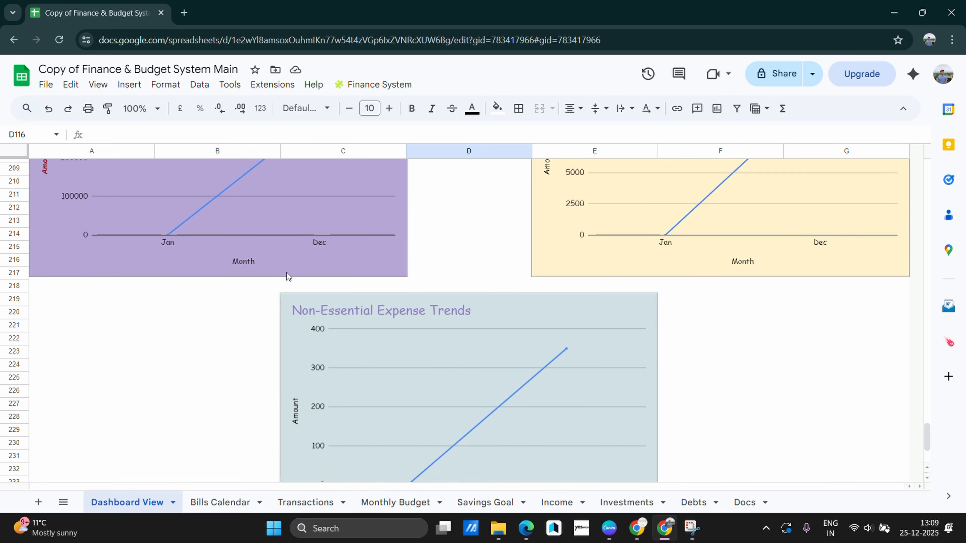
Look through the Bills Calendar, Transactions and Monthly Budget sheets
click(219, 502)
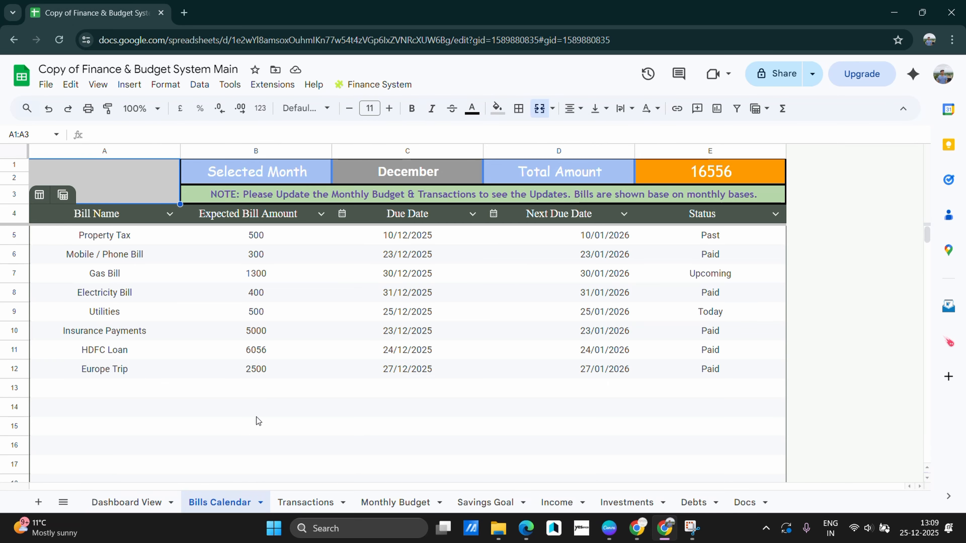
scroll(551, 251, down, 1)
scroll(456, 361, up, 1)
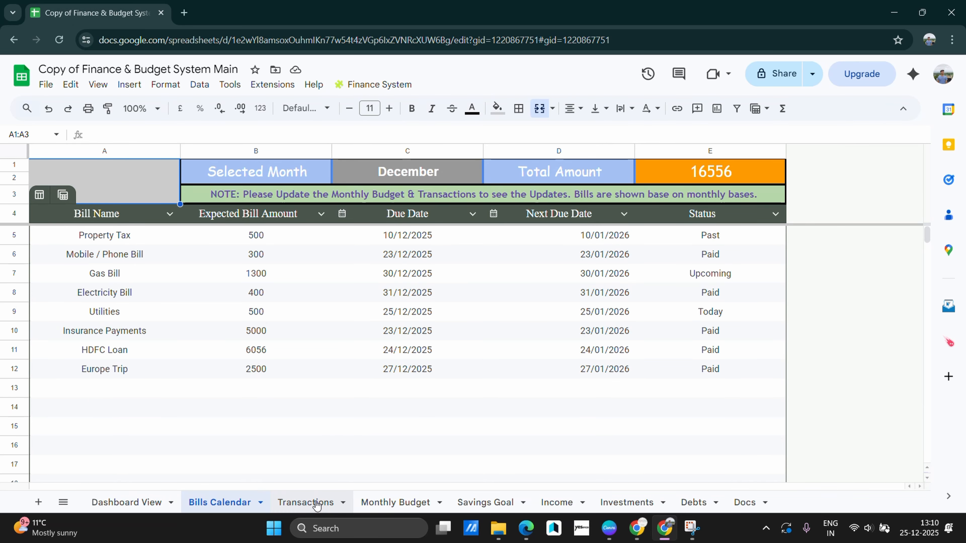
click(305, 503)
scroll(398, 339, down, 3)
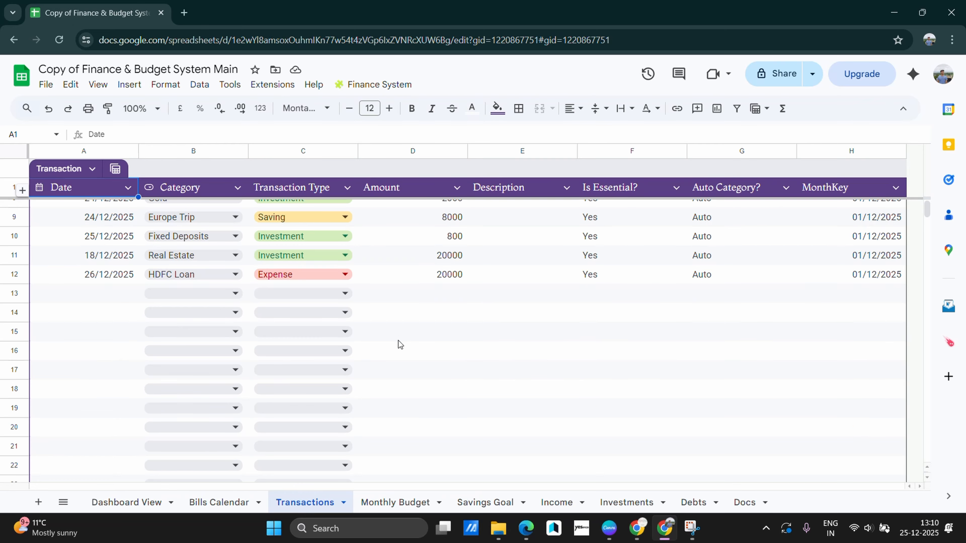
scroll(399, 341, up, 3)
click(395, 503)
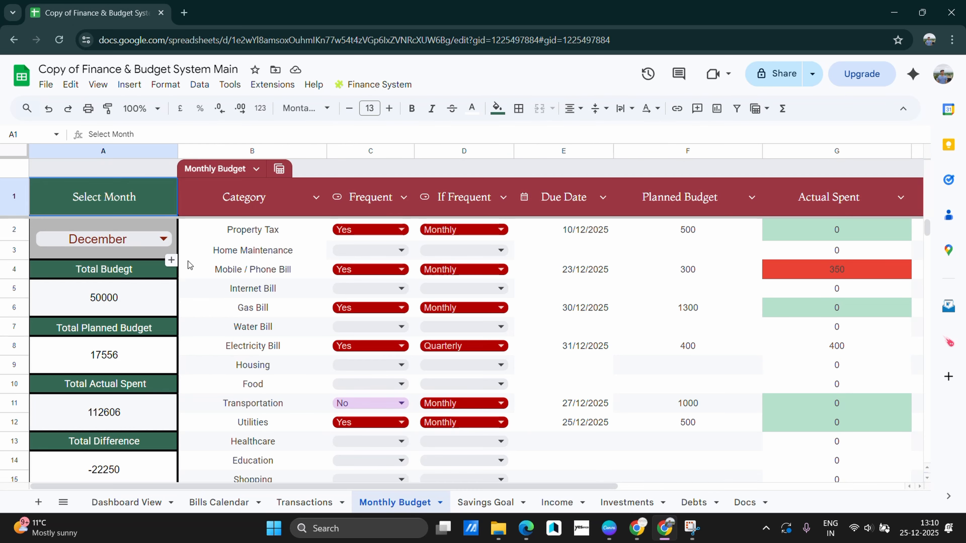
scroll(329, 286, down, 4)
scroll(328, 286, down, 2)
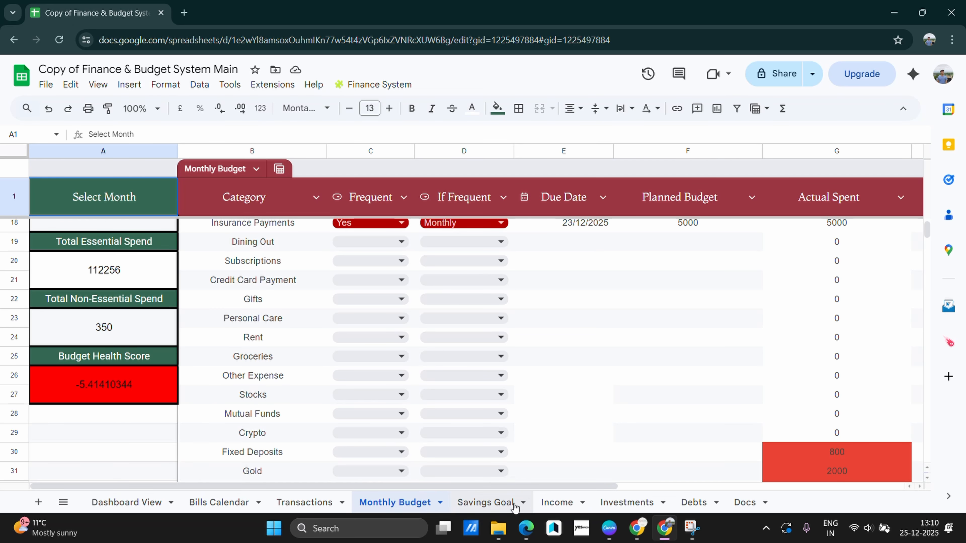
Check Savings Goal, Income and Investments, ending on Debts showing the HDFC Loan's 287283 remaining
click(480, 503)
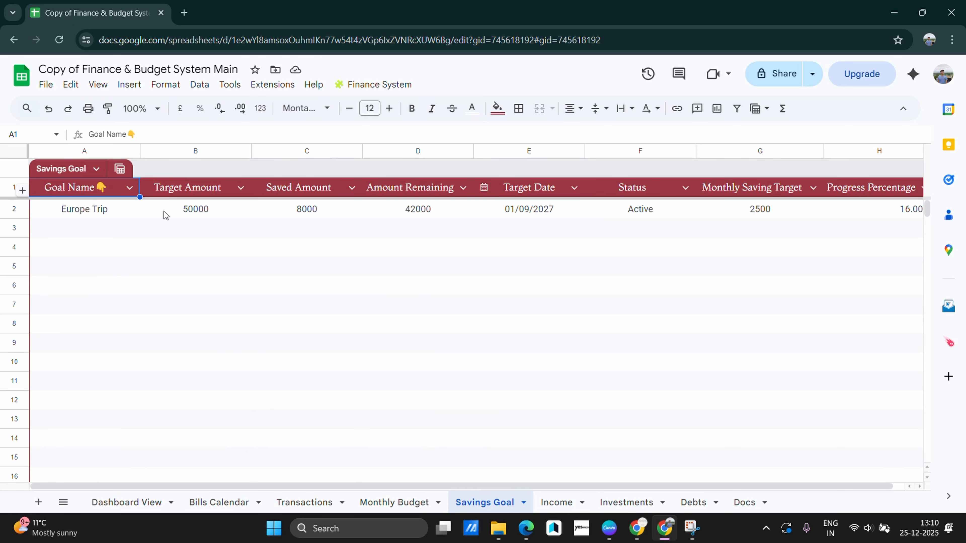
click(553, 502)
click(625, 503)
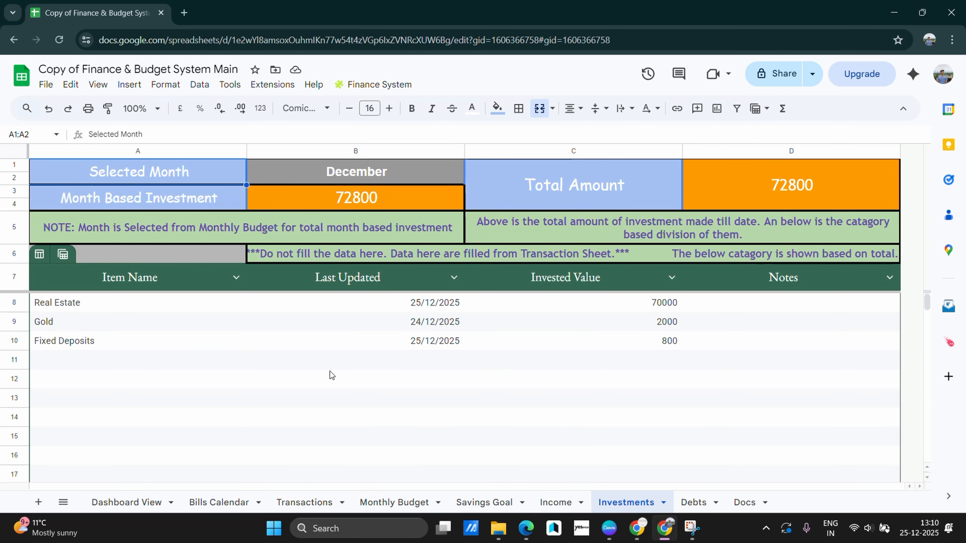
click(697, 506)
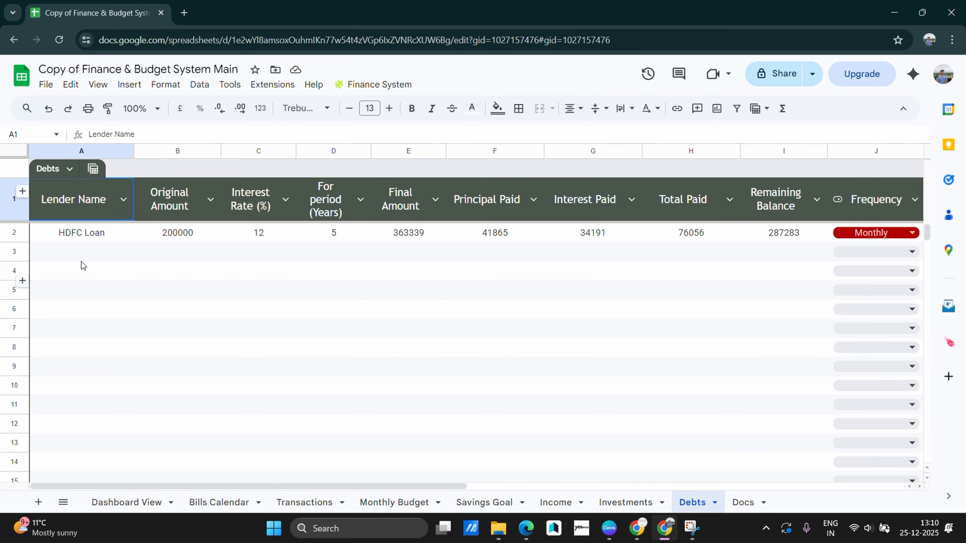